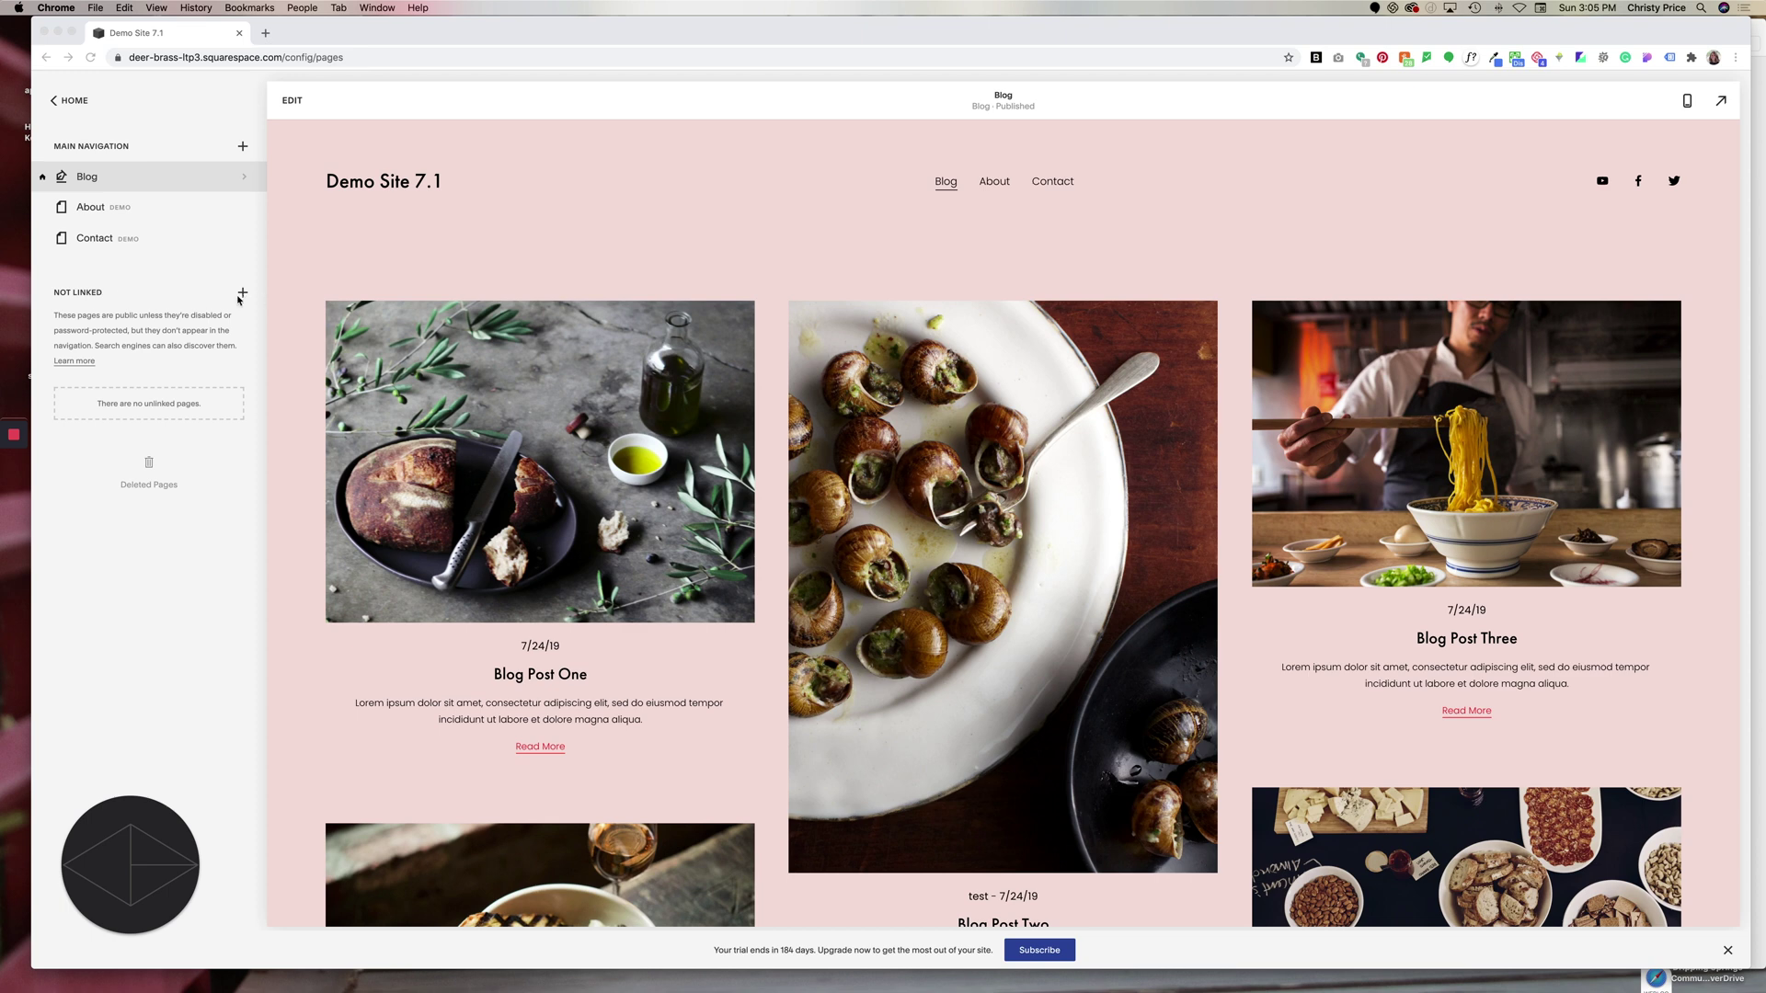
- Add a blank Not Linked page named Sidebar
click(240, 296)
click(242, 294)
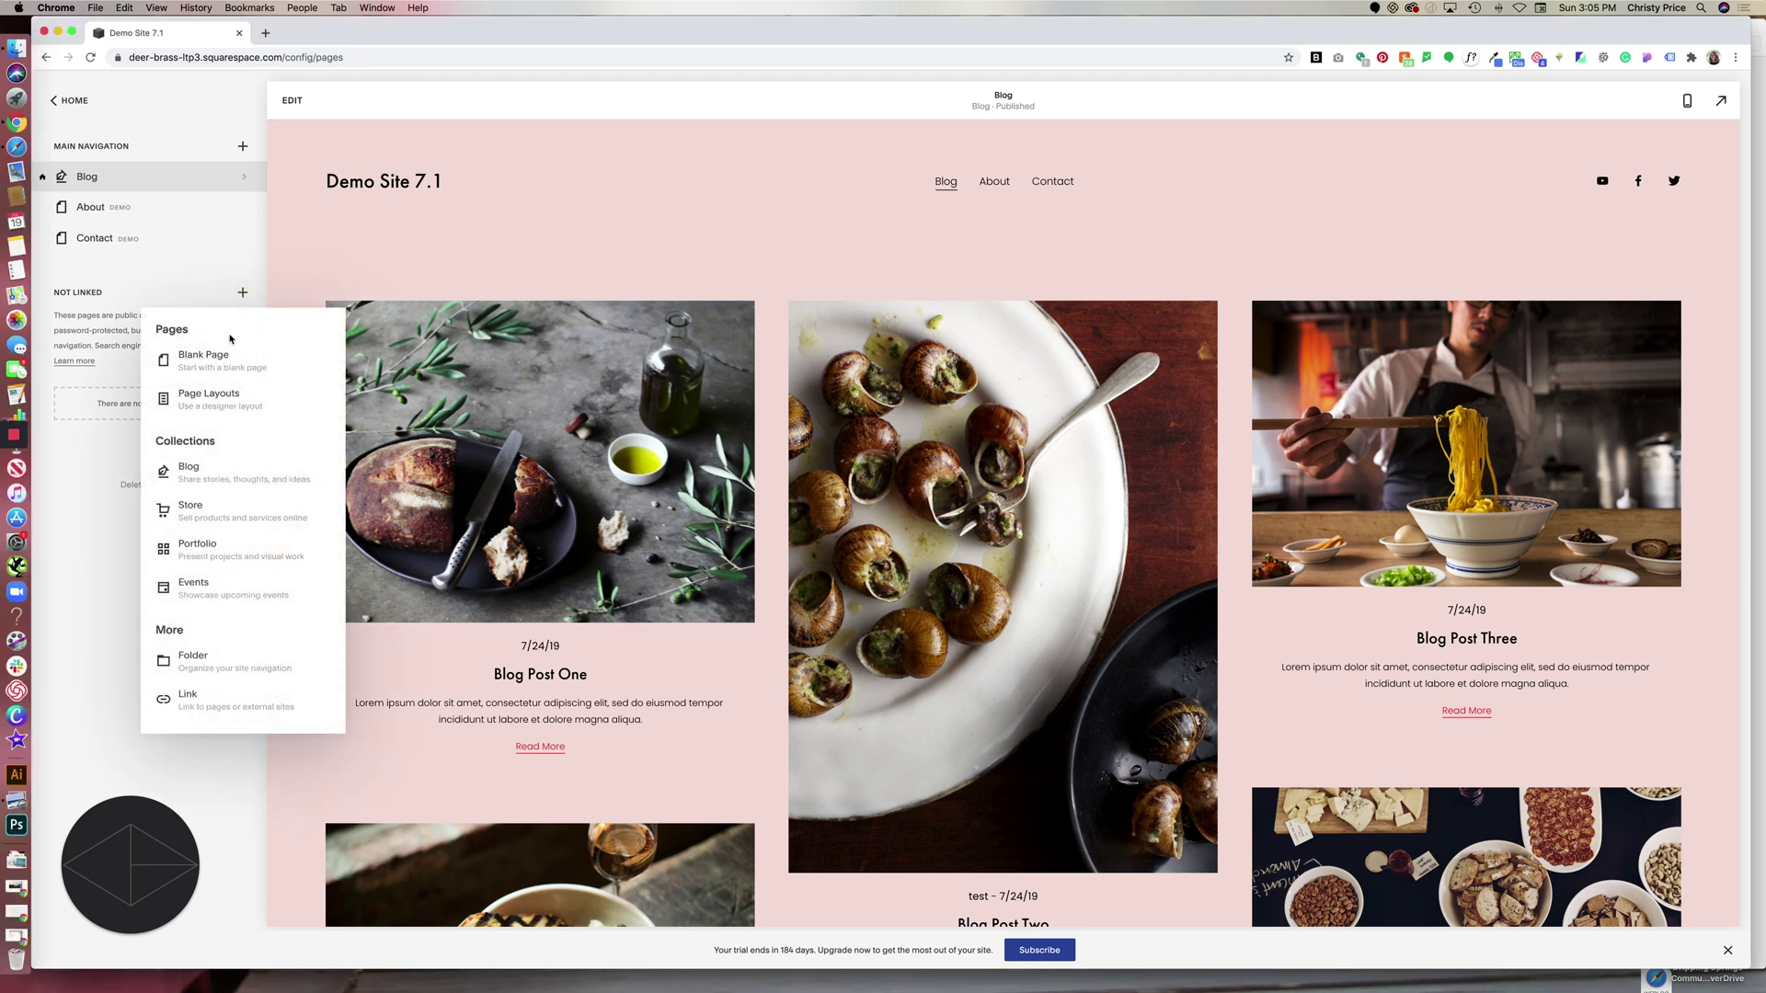
click(217, 361)
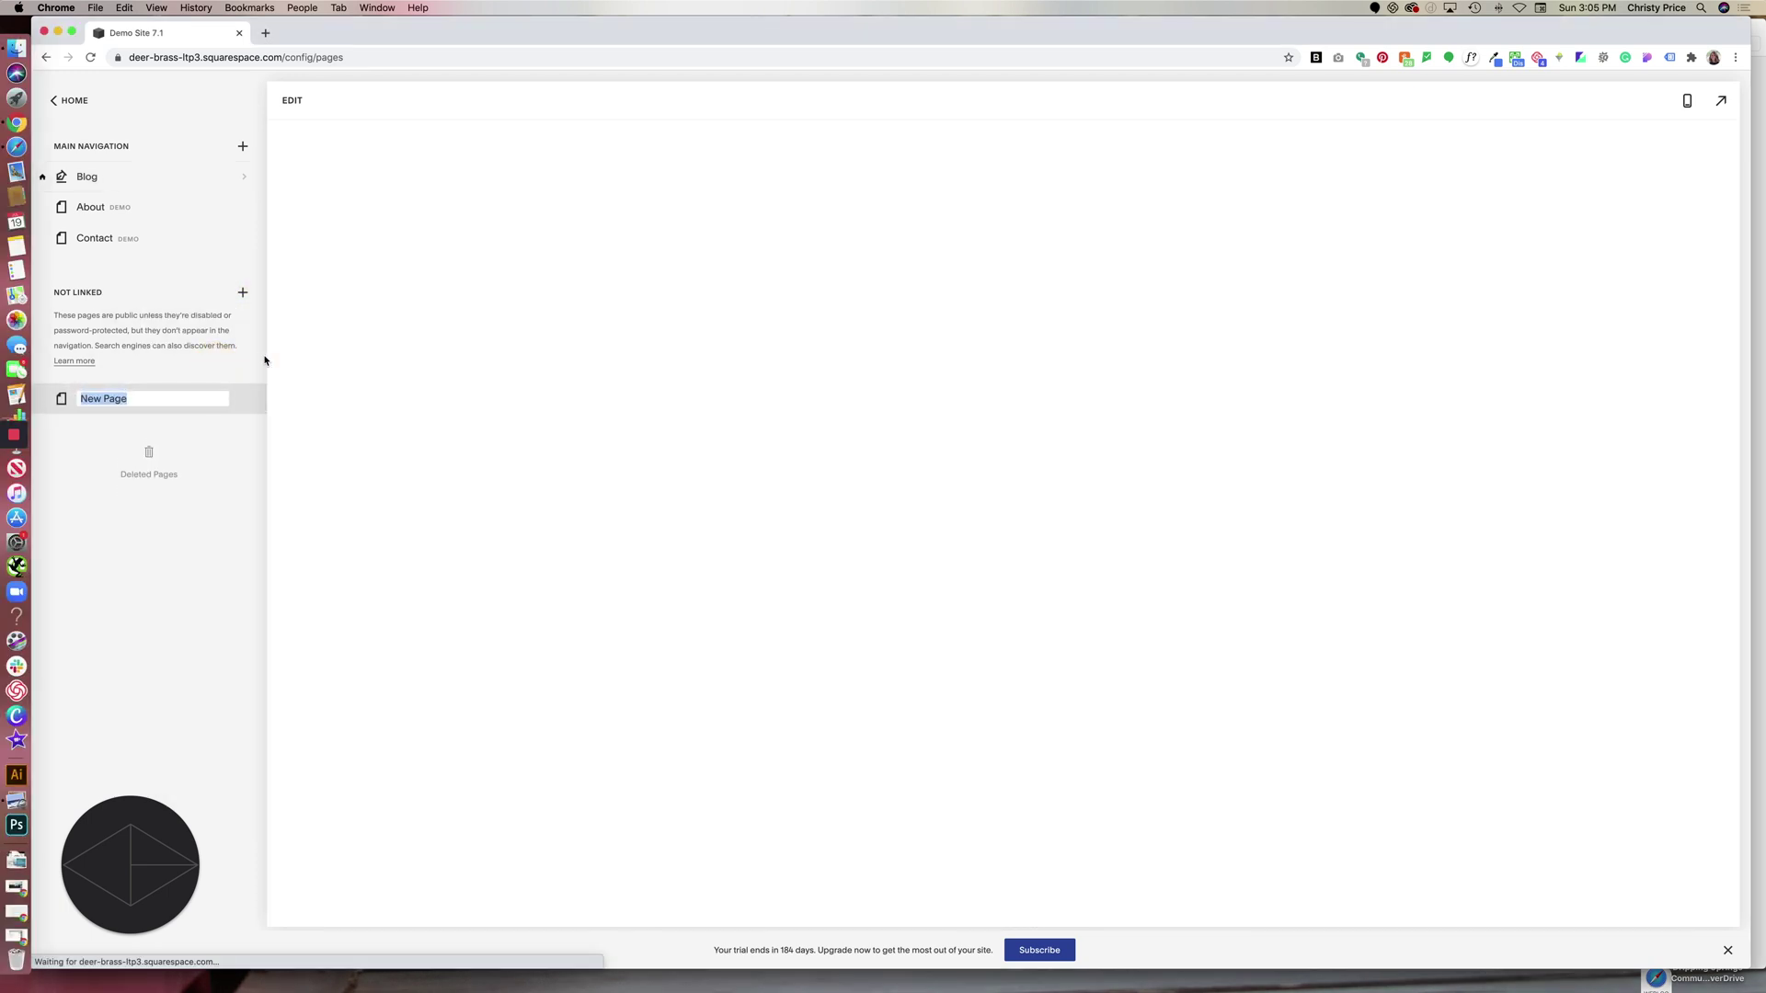
text(Sidebar)
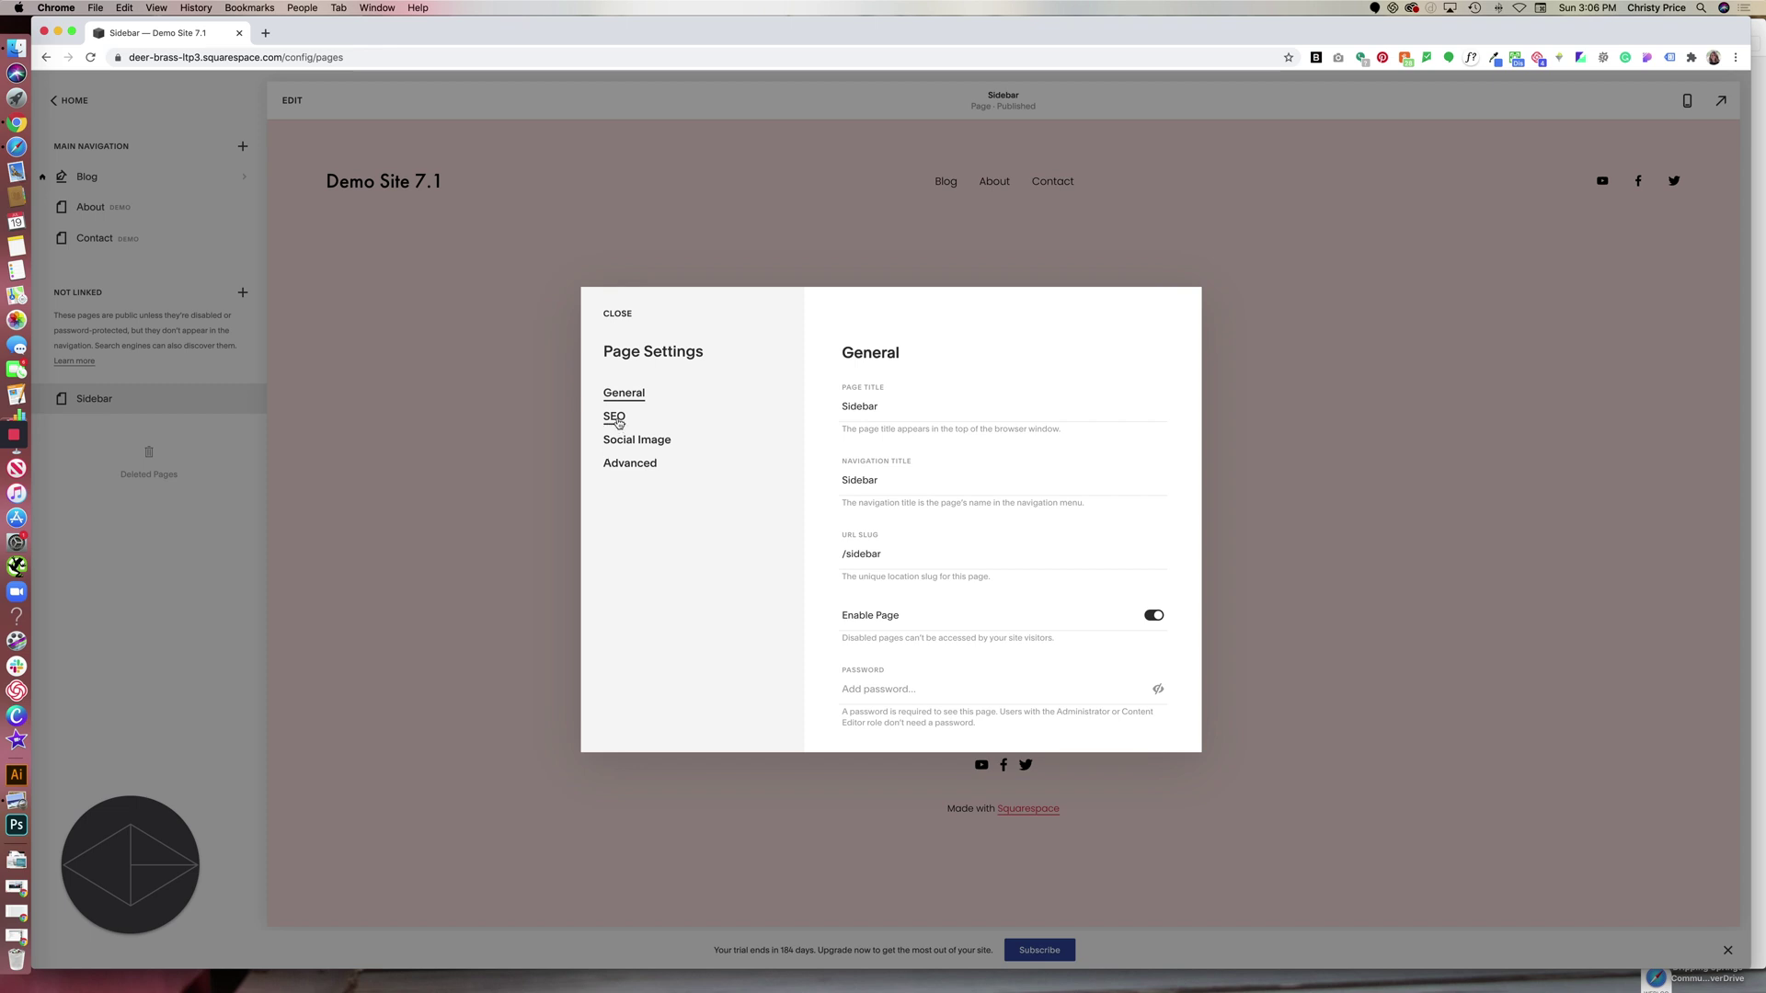
- Hide the Sidebar page from search results in its SEO settings and save
click(614, 417)
scroll(863, 519, down, 1)
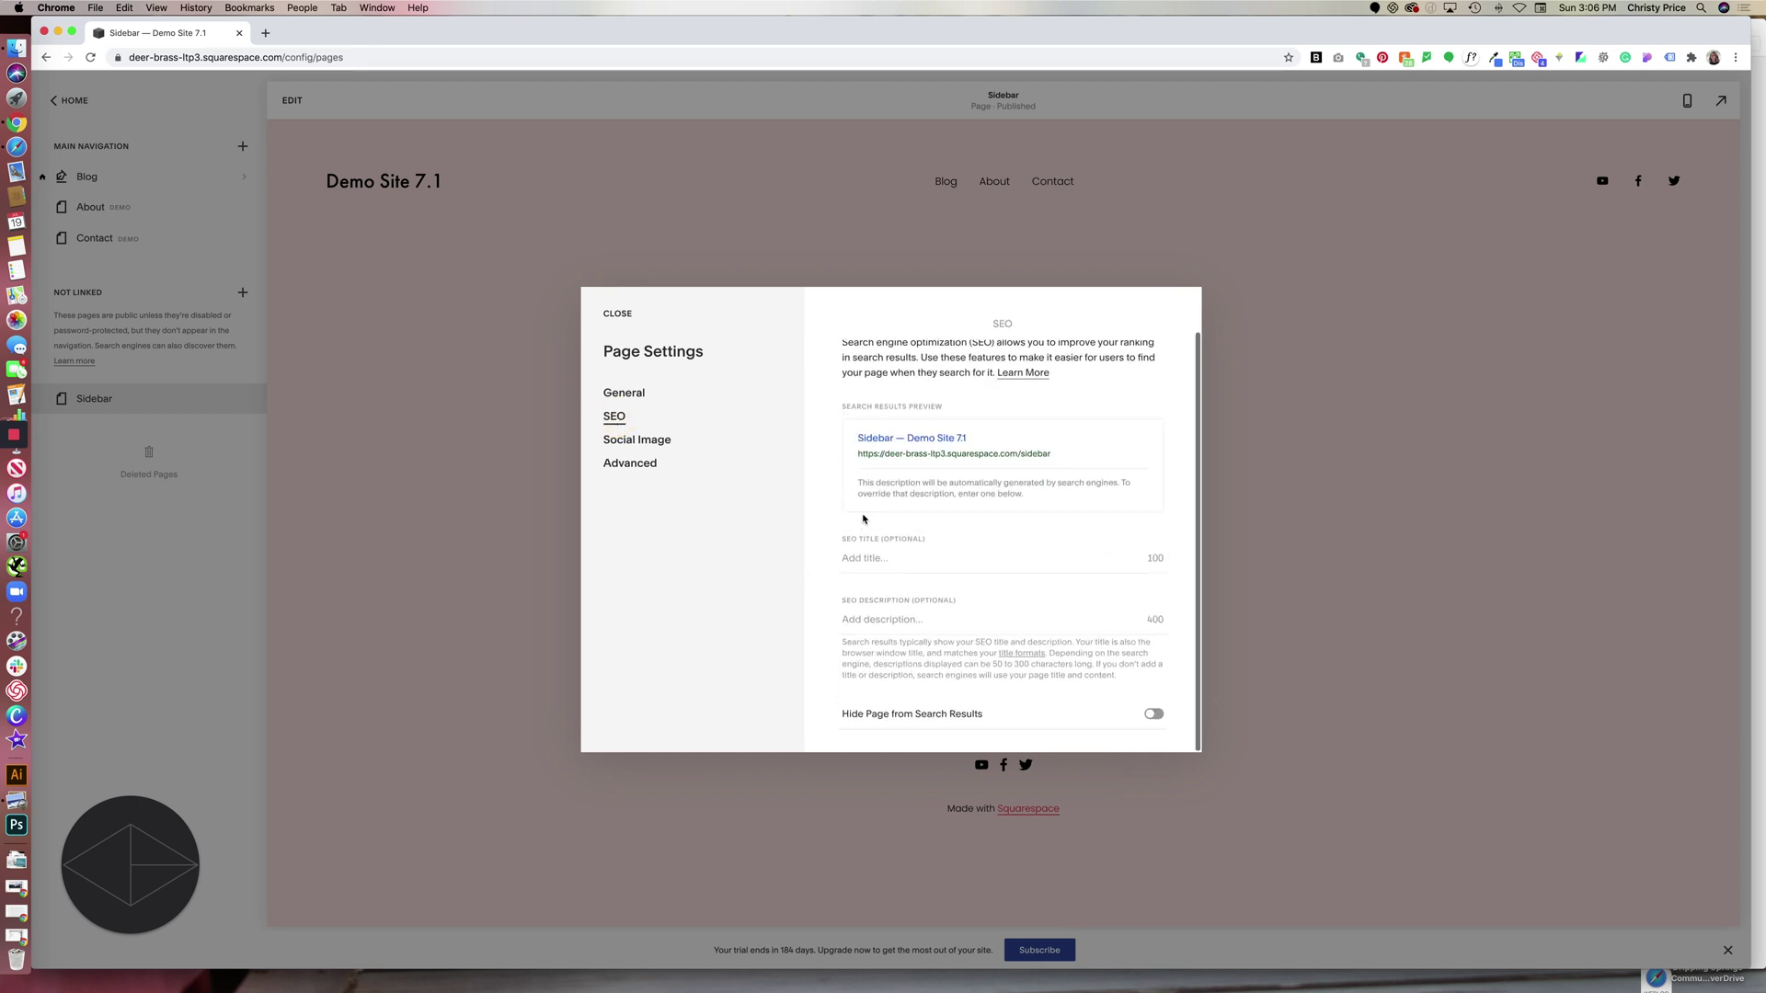
click(1154, 715)
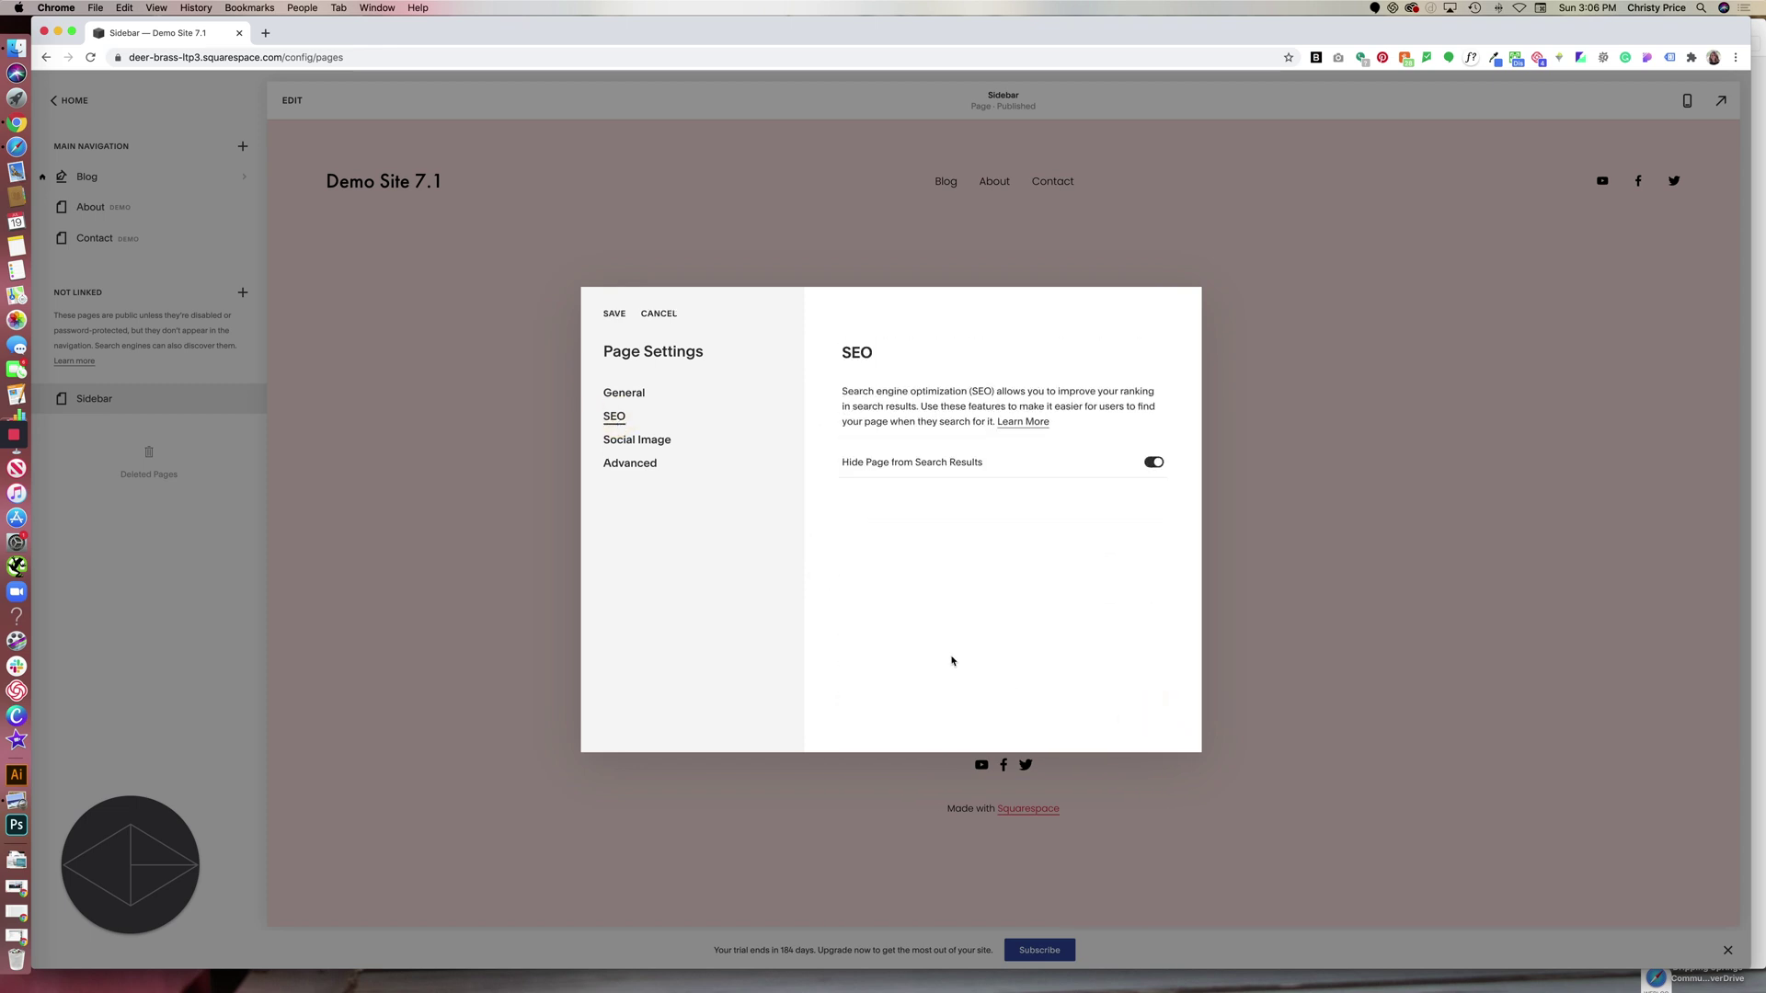
click(616, 315)
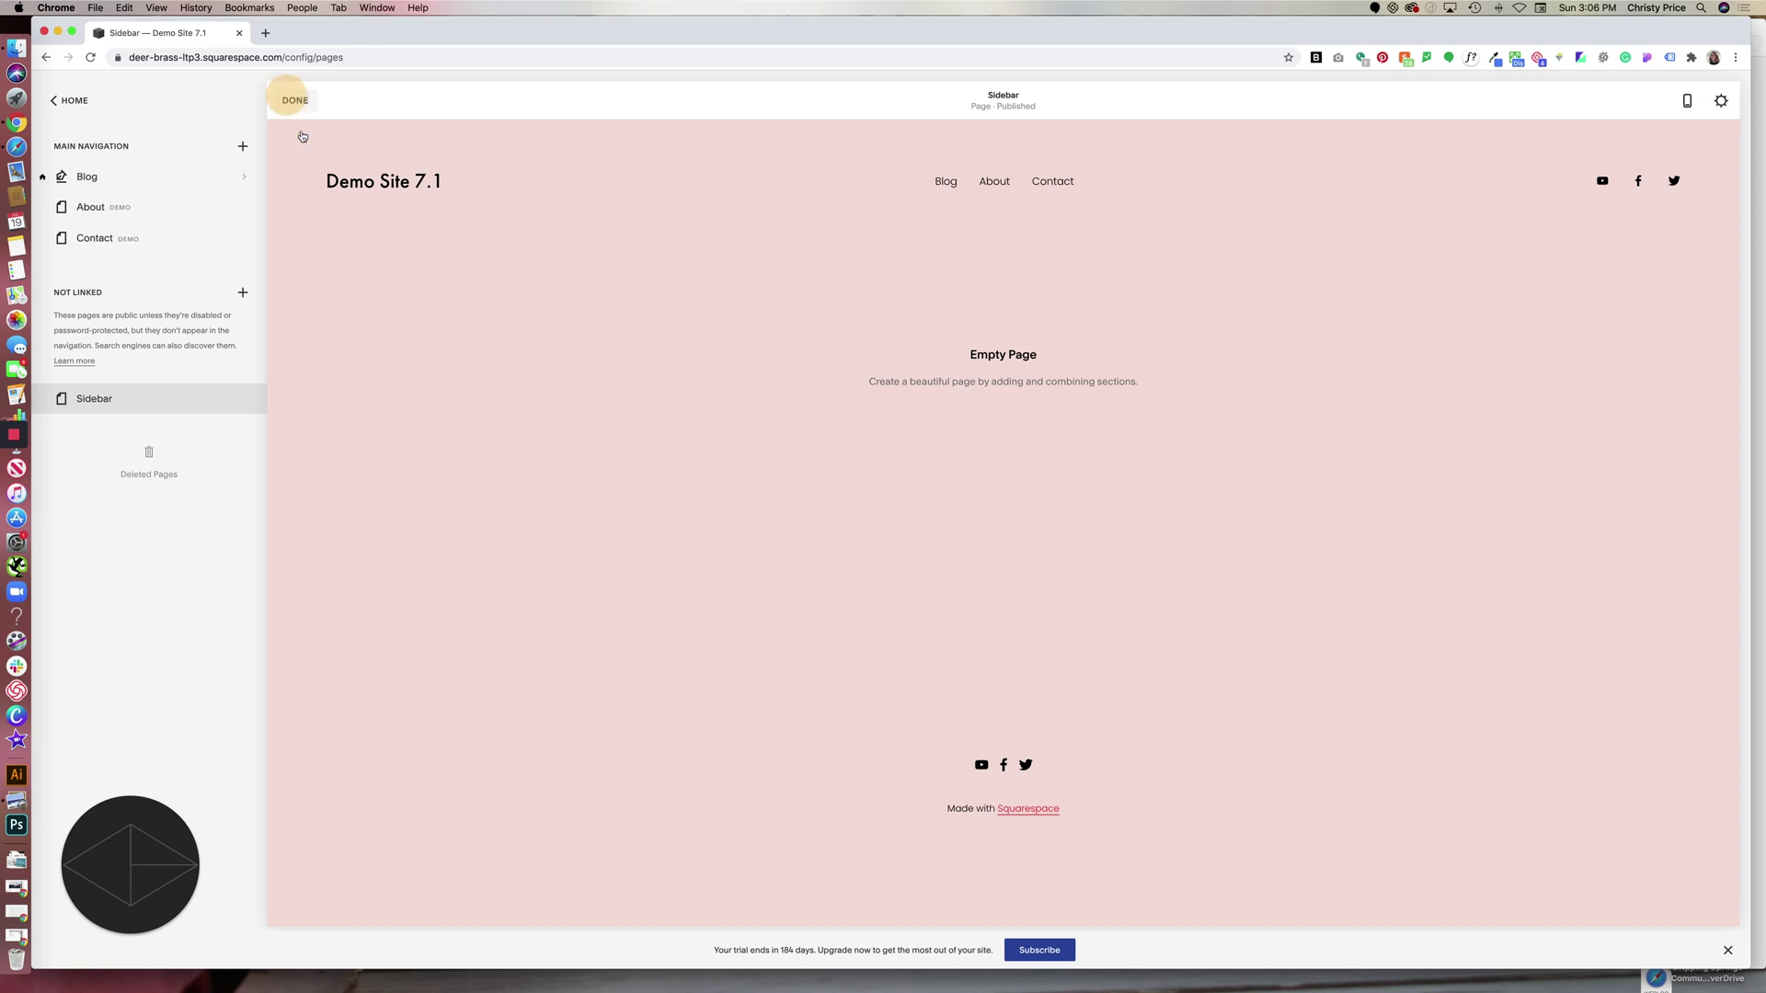
click(291, 101)
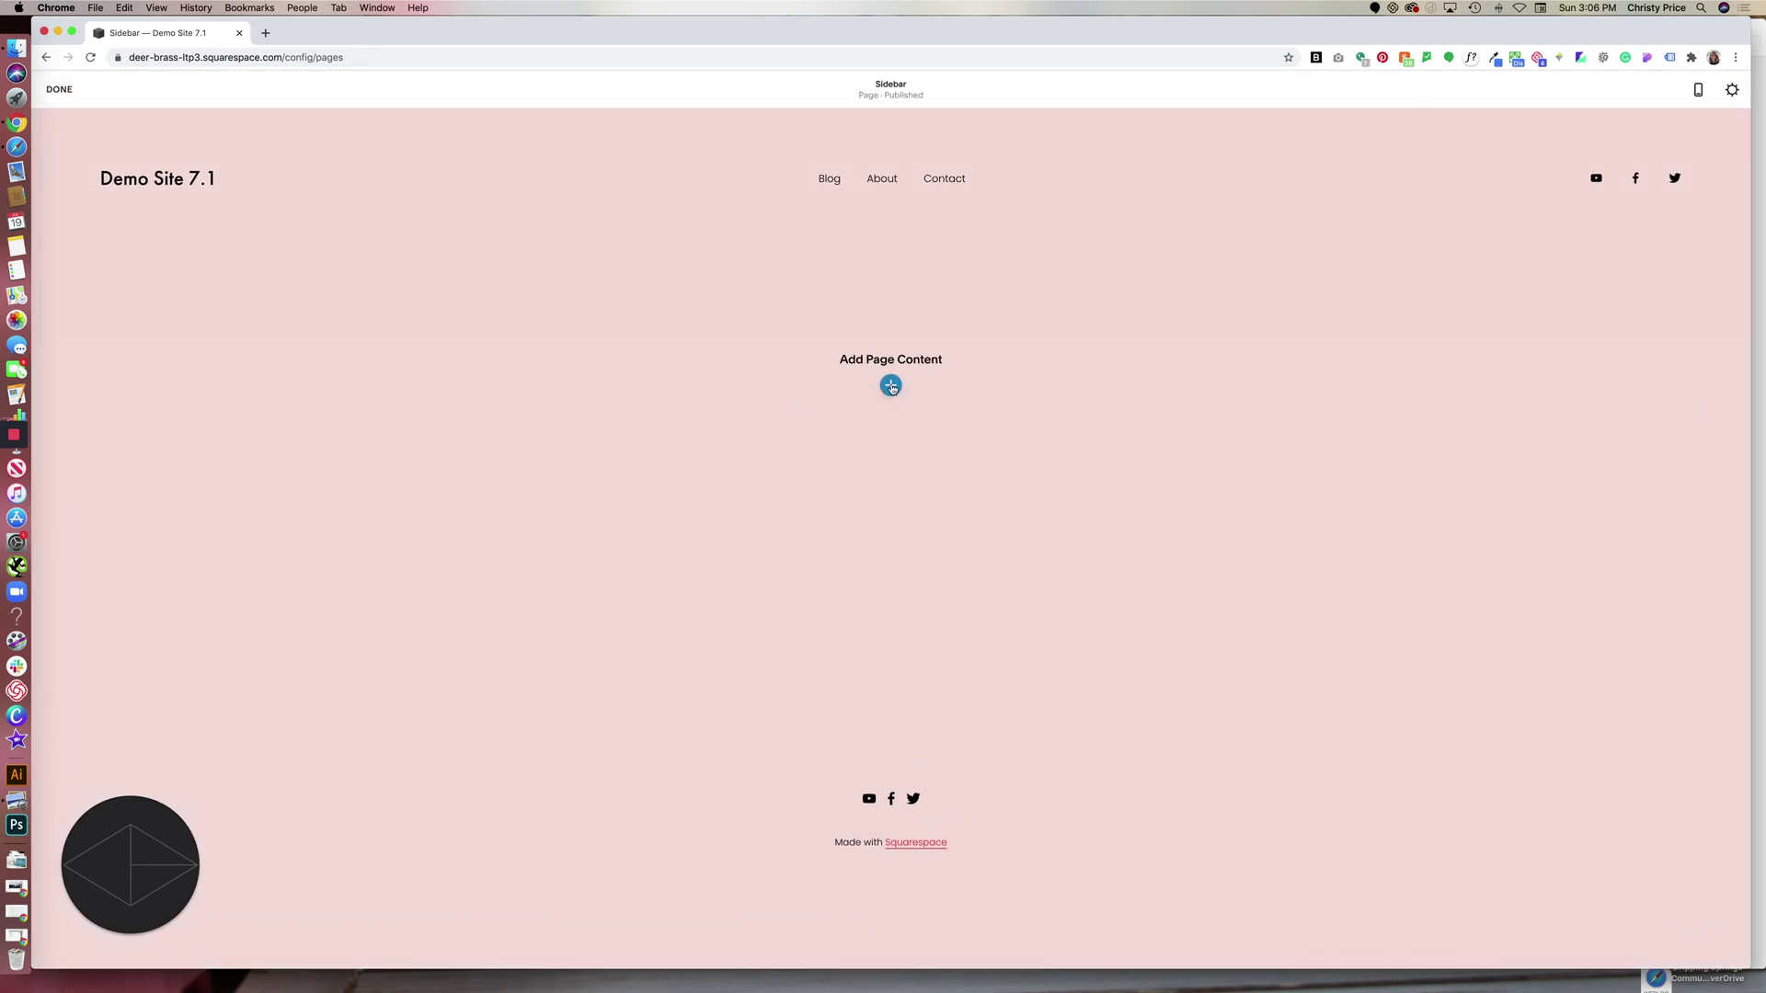
- Add a blank section to the Sidebar page and insert a Search block
click(892, 387)
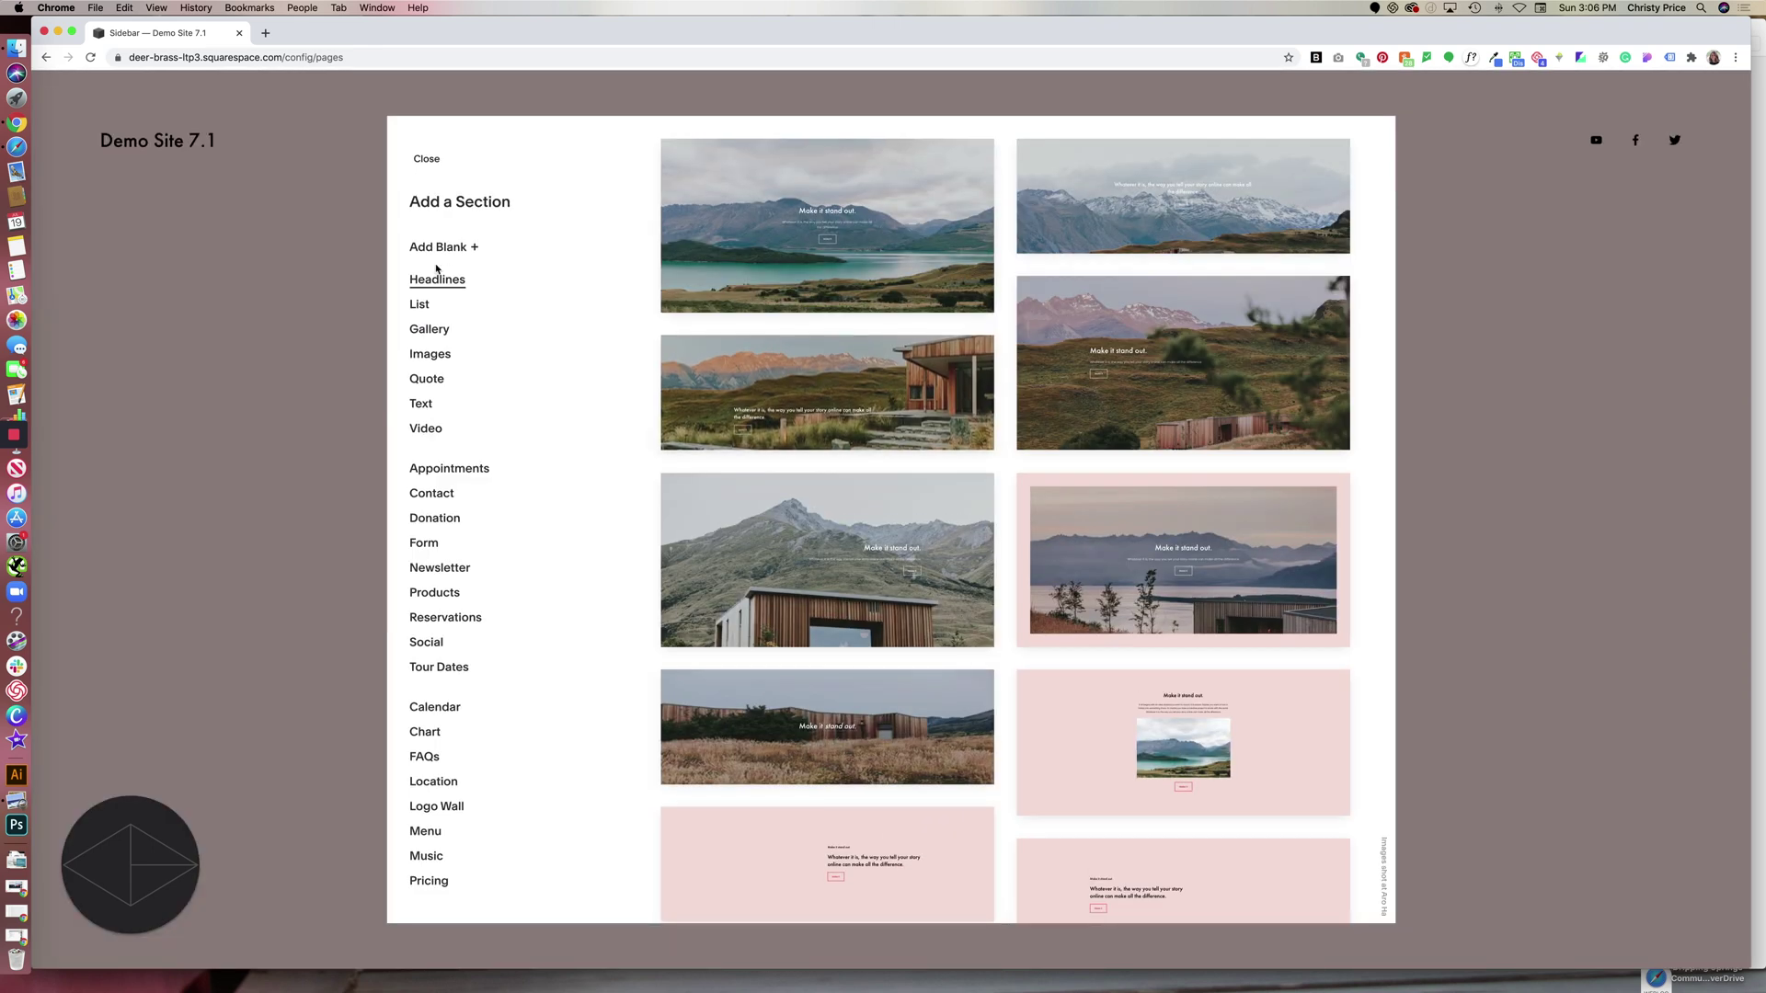
click(439, 247)
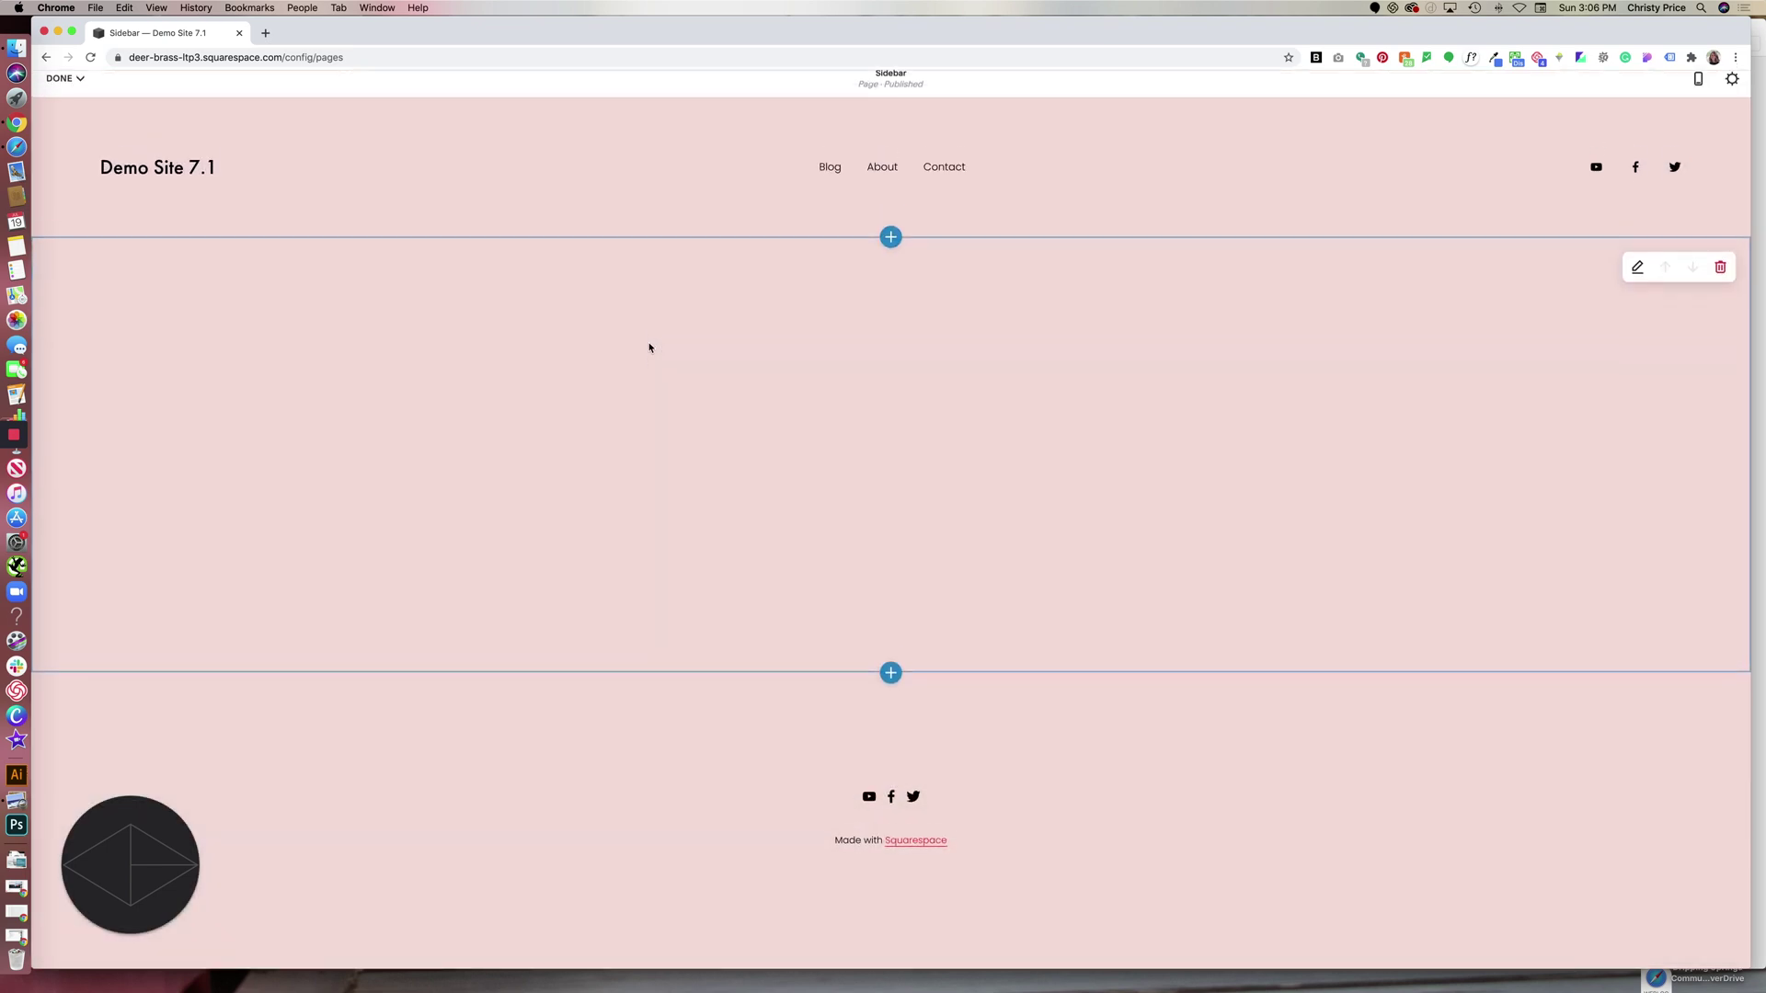
mouse_move(403, 449)
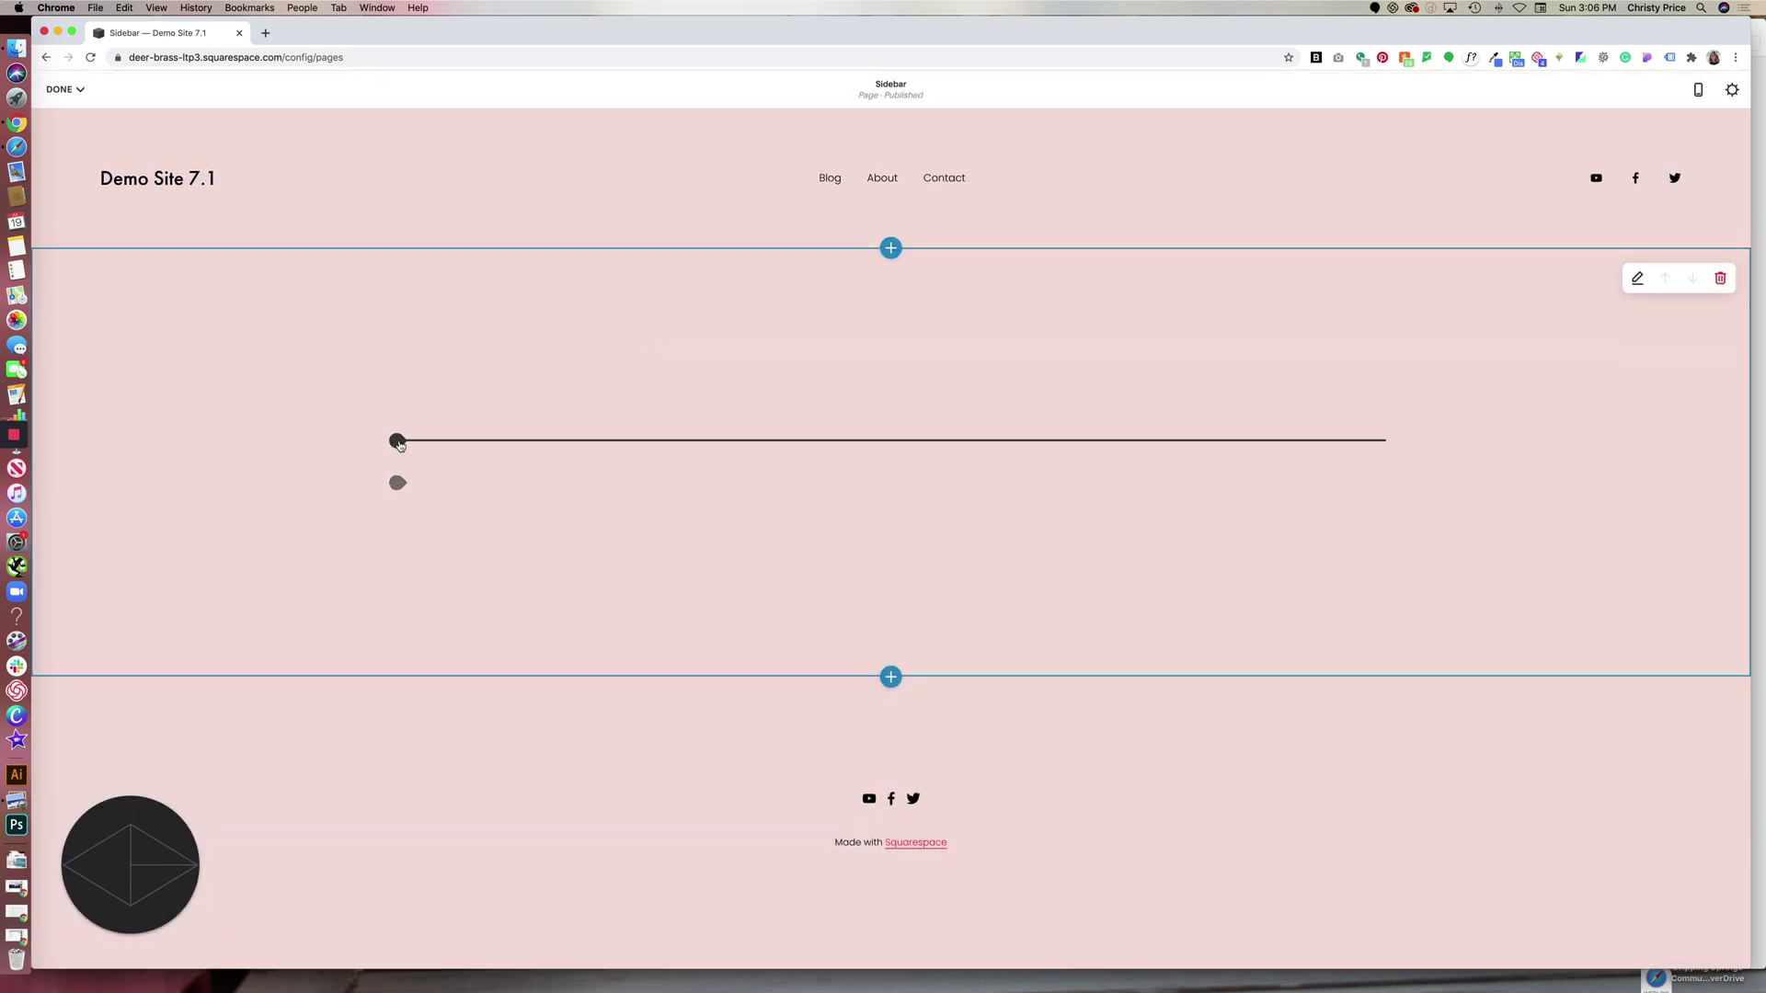
click(397, 442)
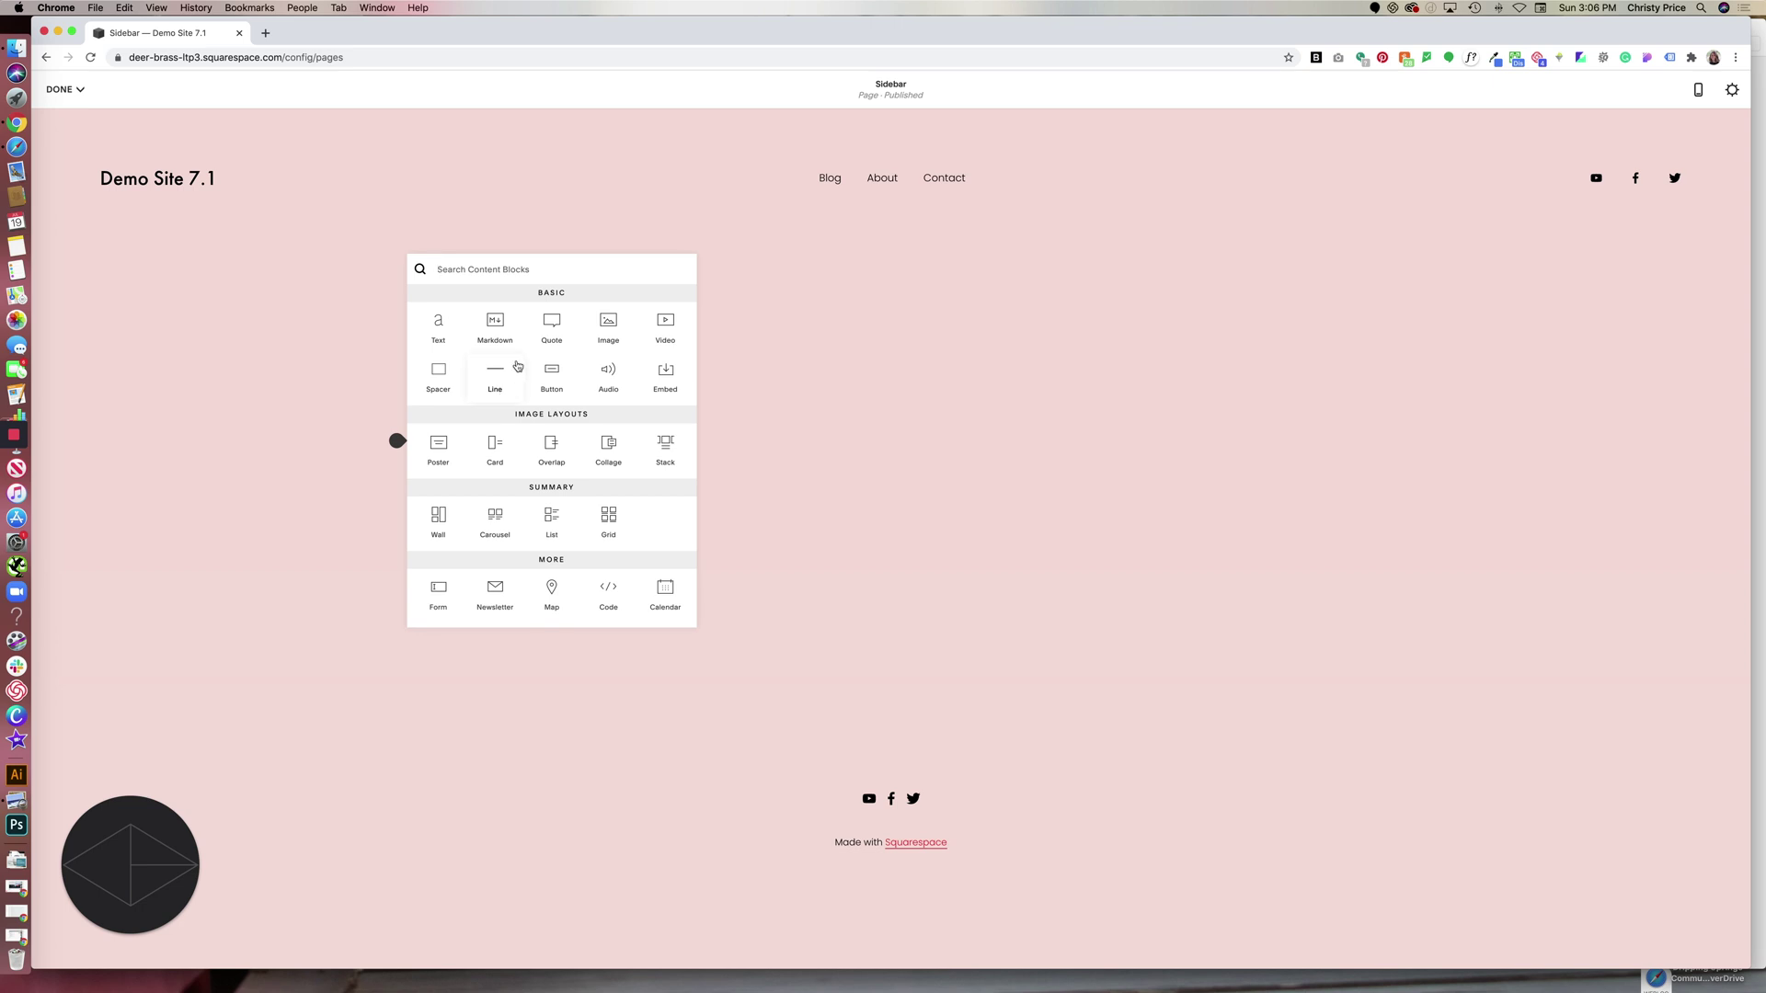
text(search)
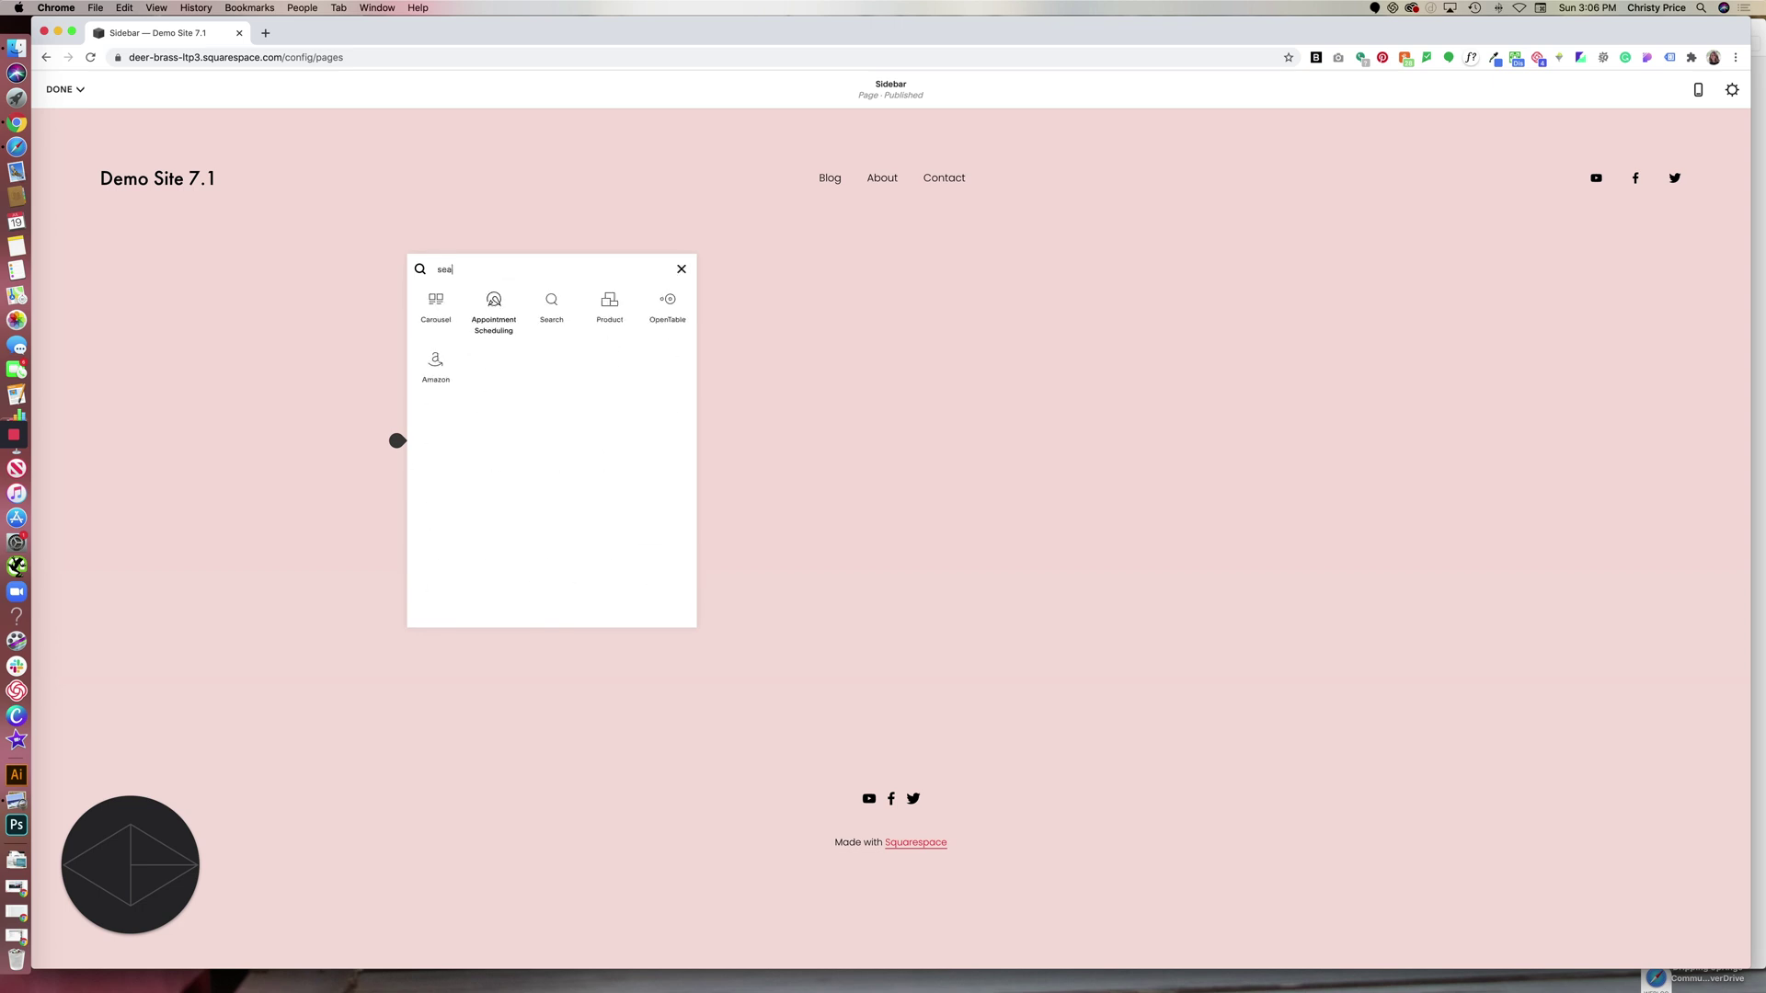
click(435, 308)
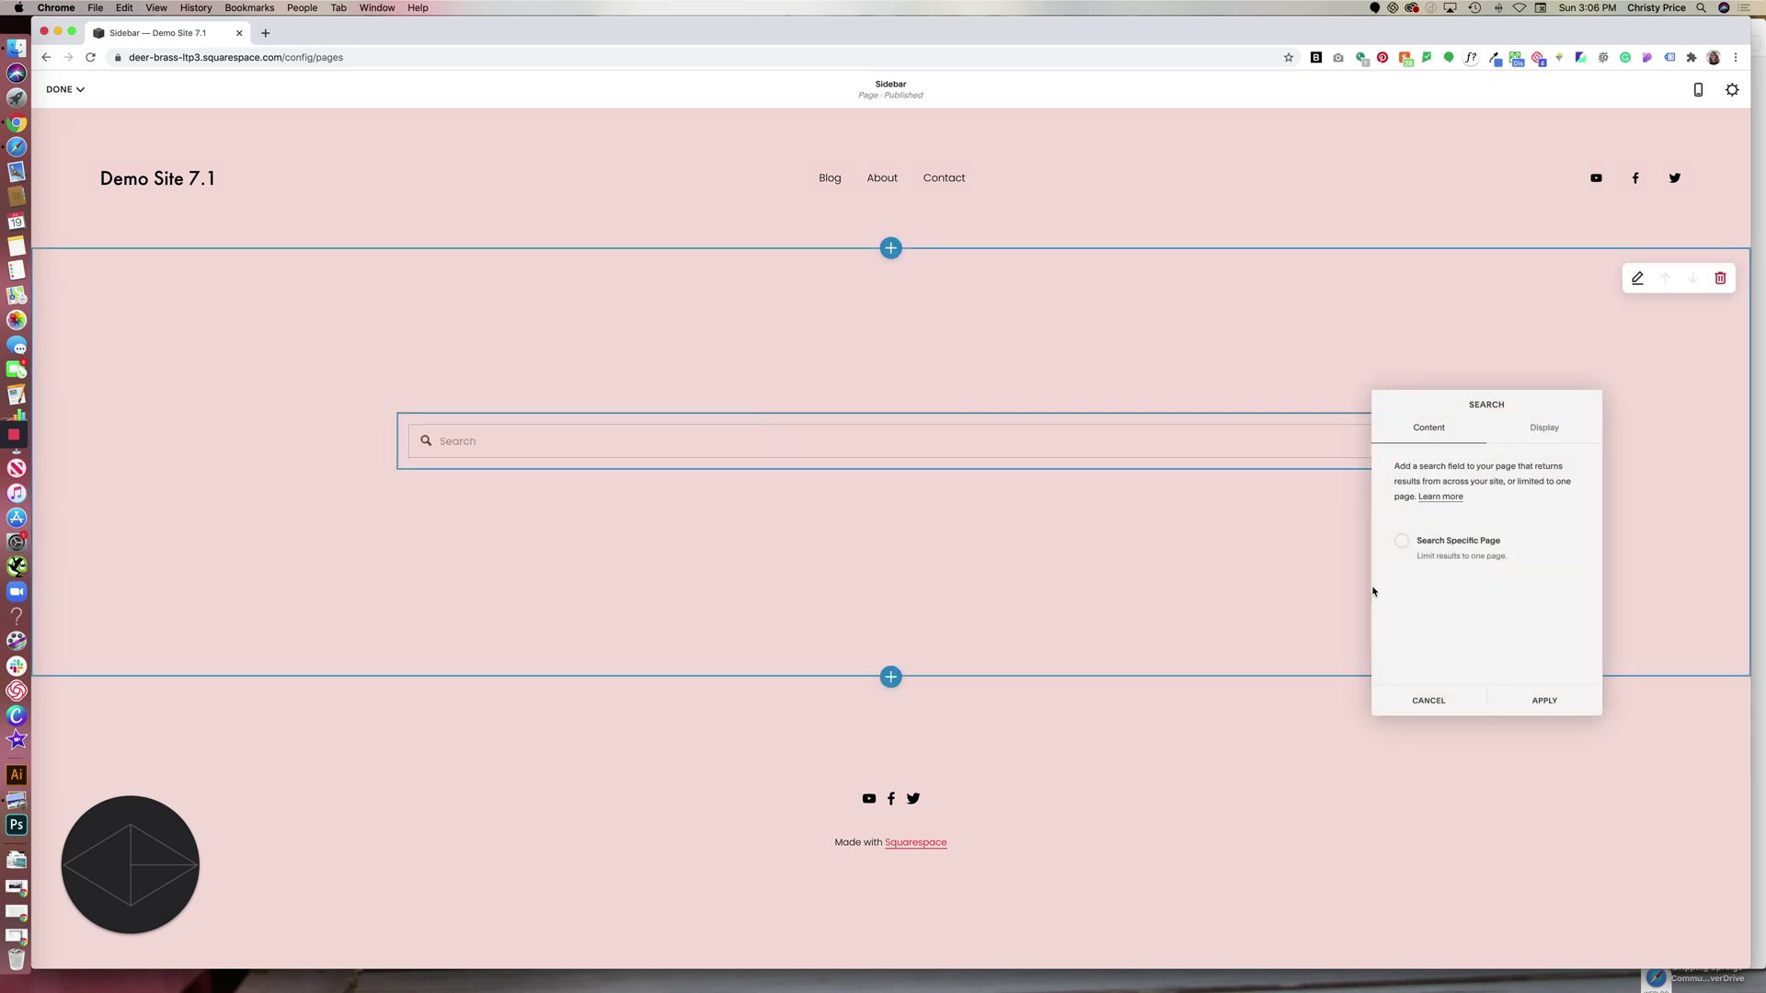
- Limit the Search block to the Blog page and delete the stray empty block
click(1402, 541)
click(1440, 622)
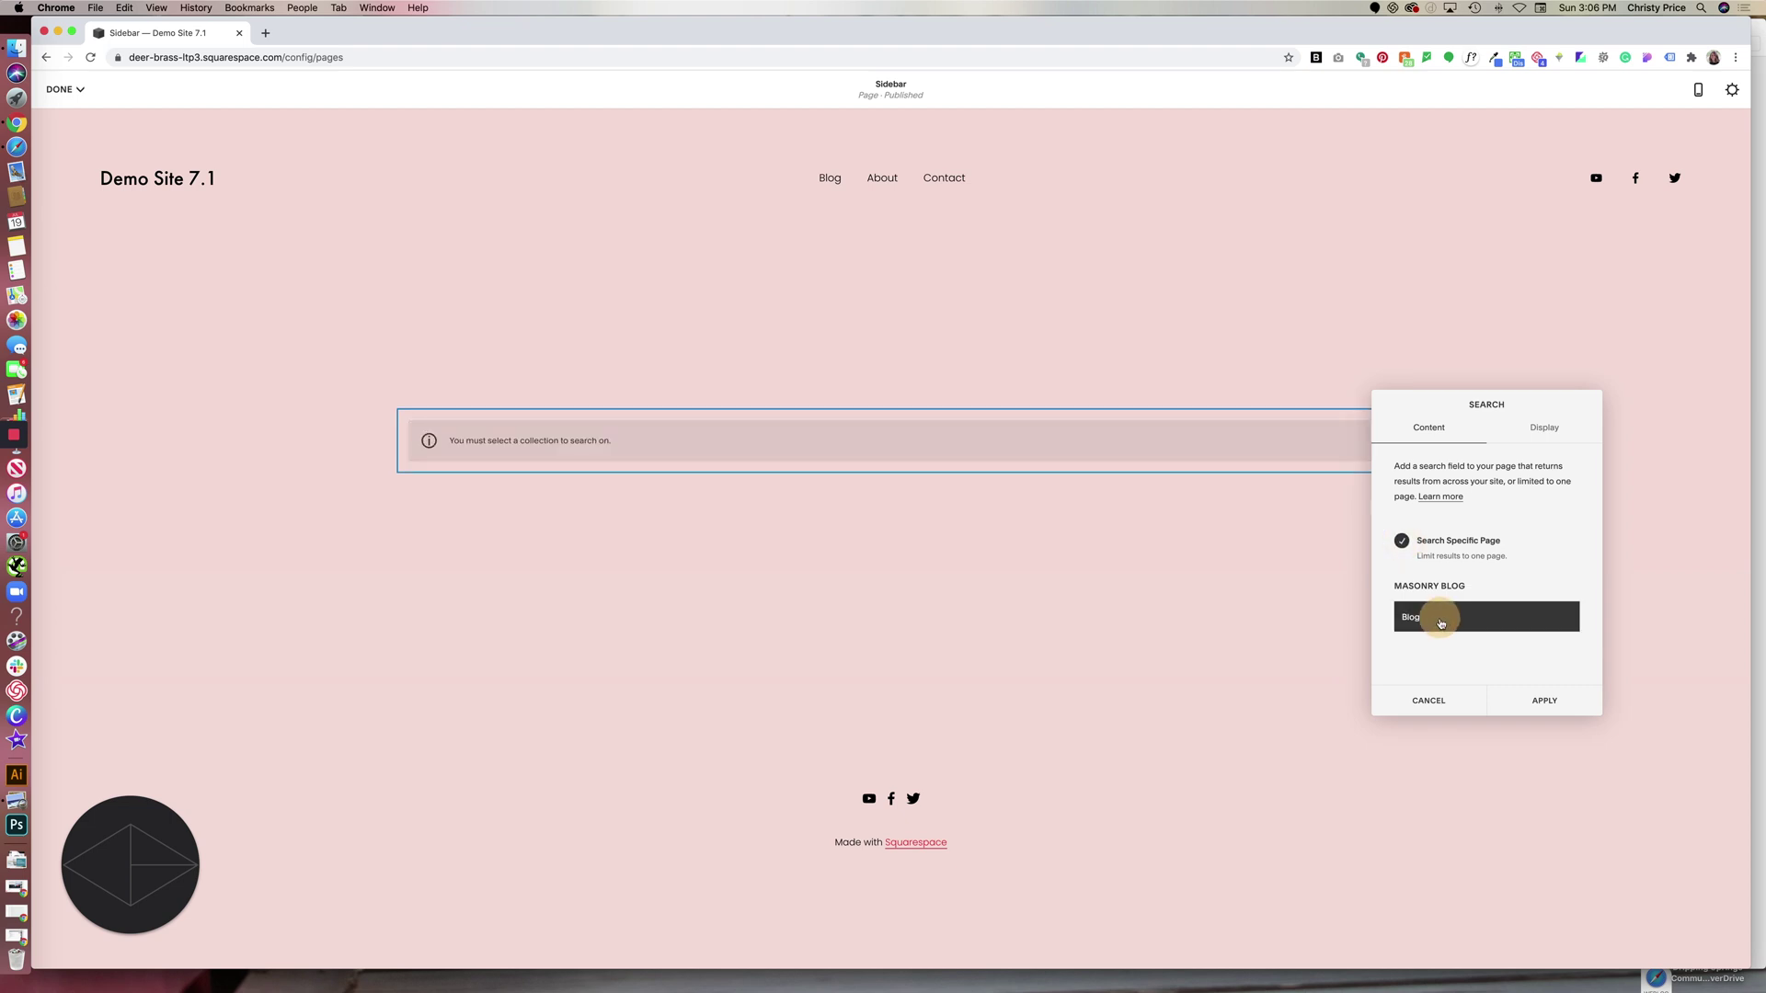
click(1527, 699)
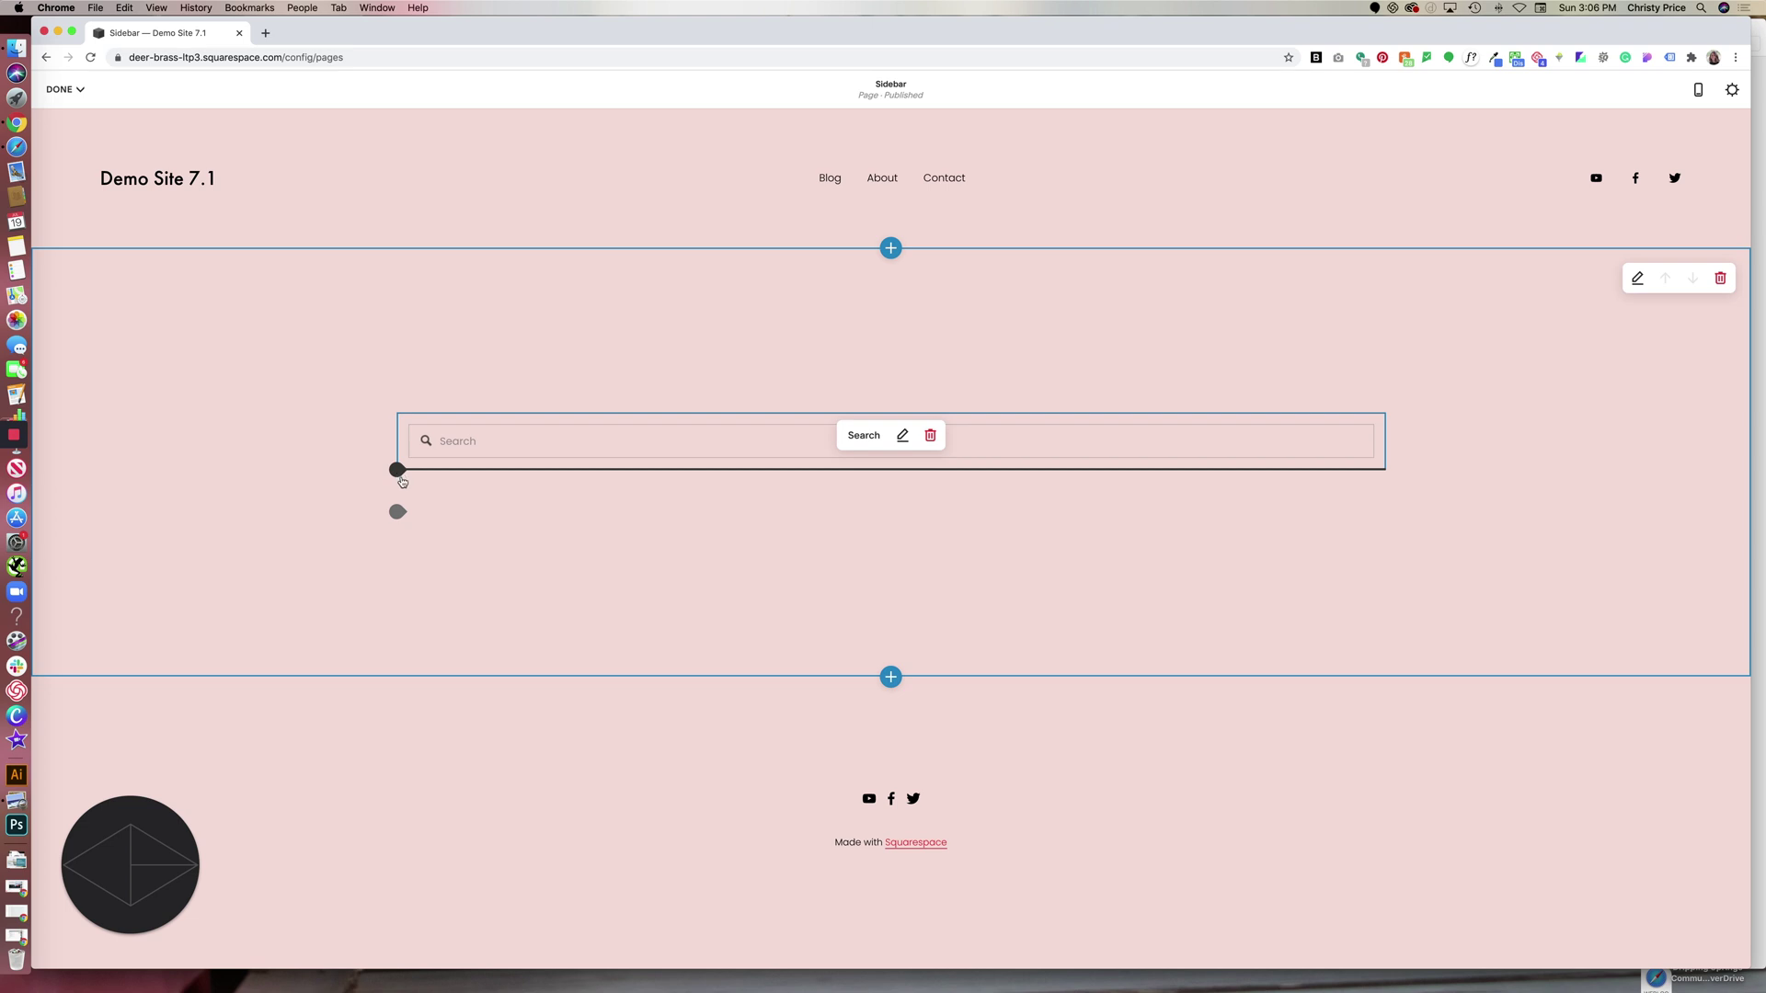
click(912, 493)
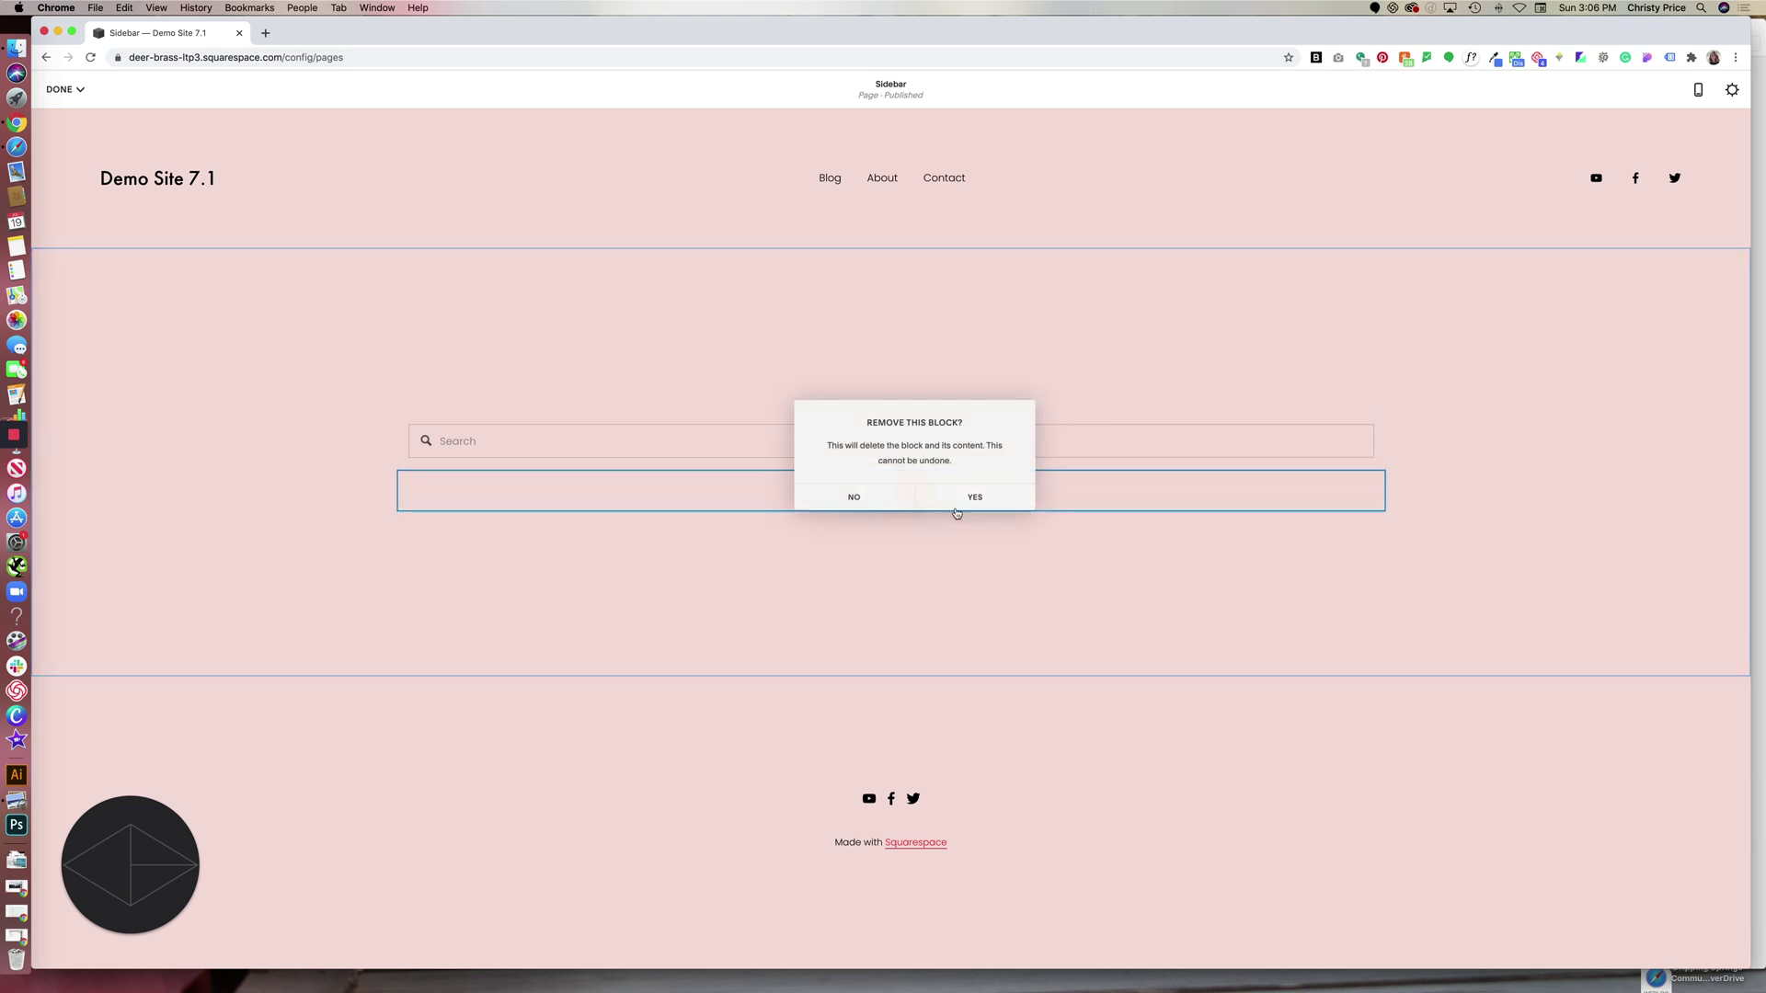
click(975, 496)
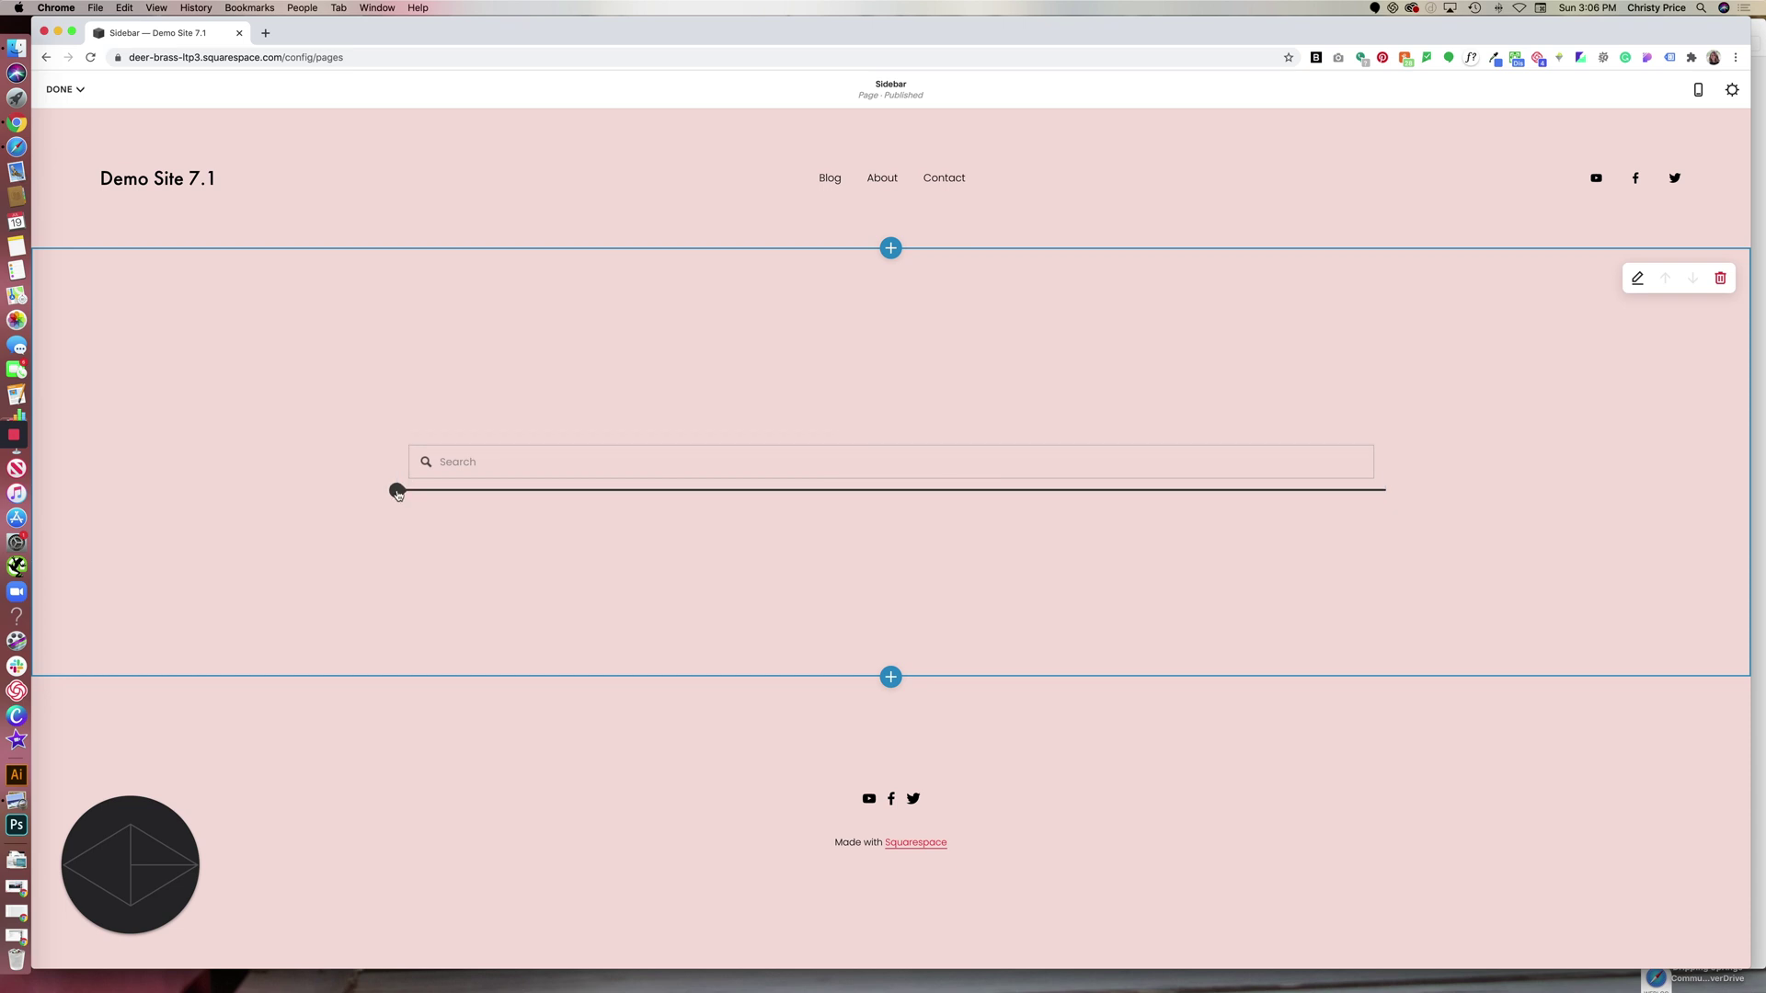
click(397, 491)
- Insert an Archive block below the Search block
click(485, 317)
text(ar)
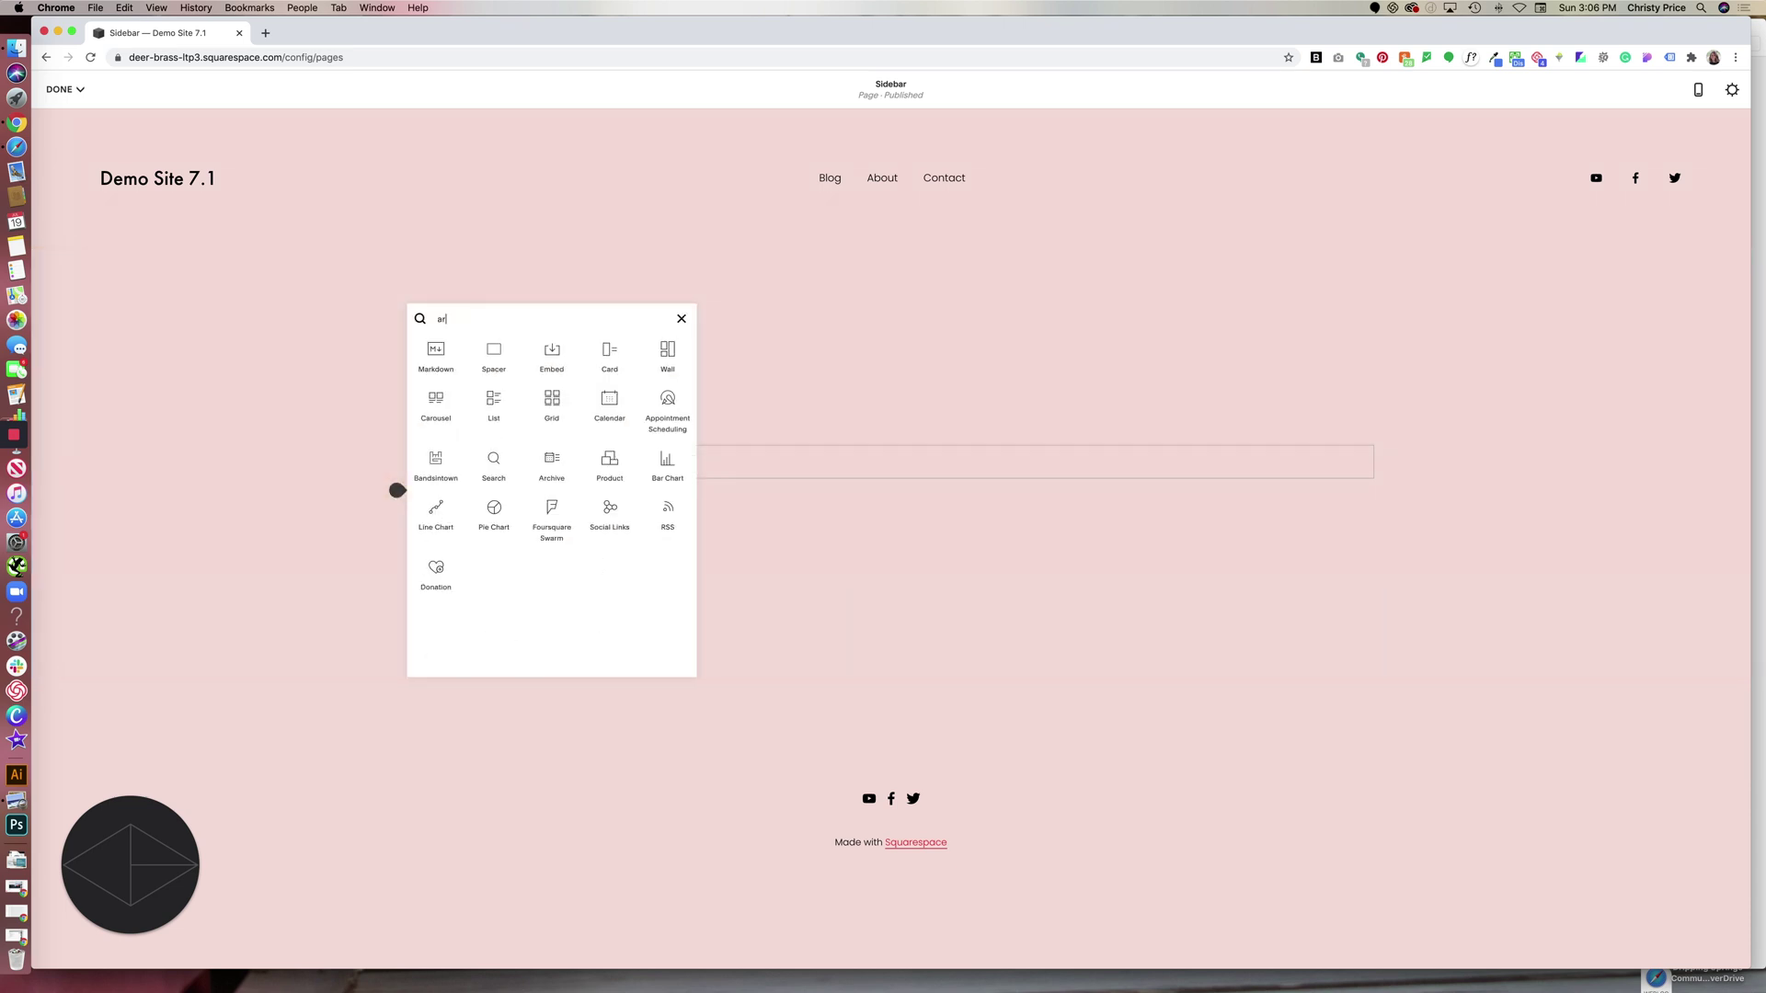
text(hiv)
key(BackSpace)
text(ch)
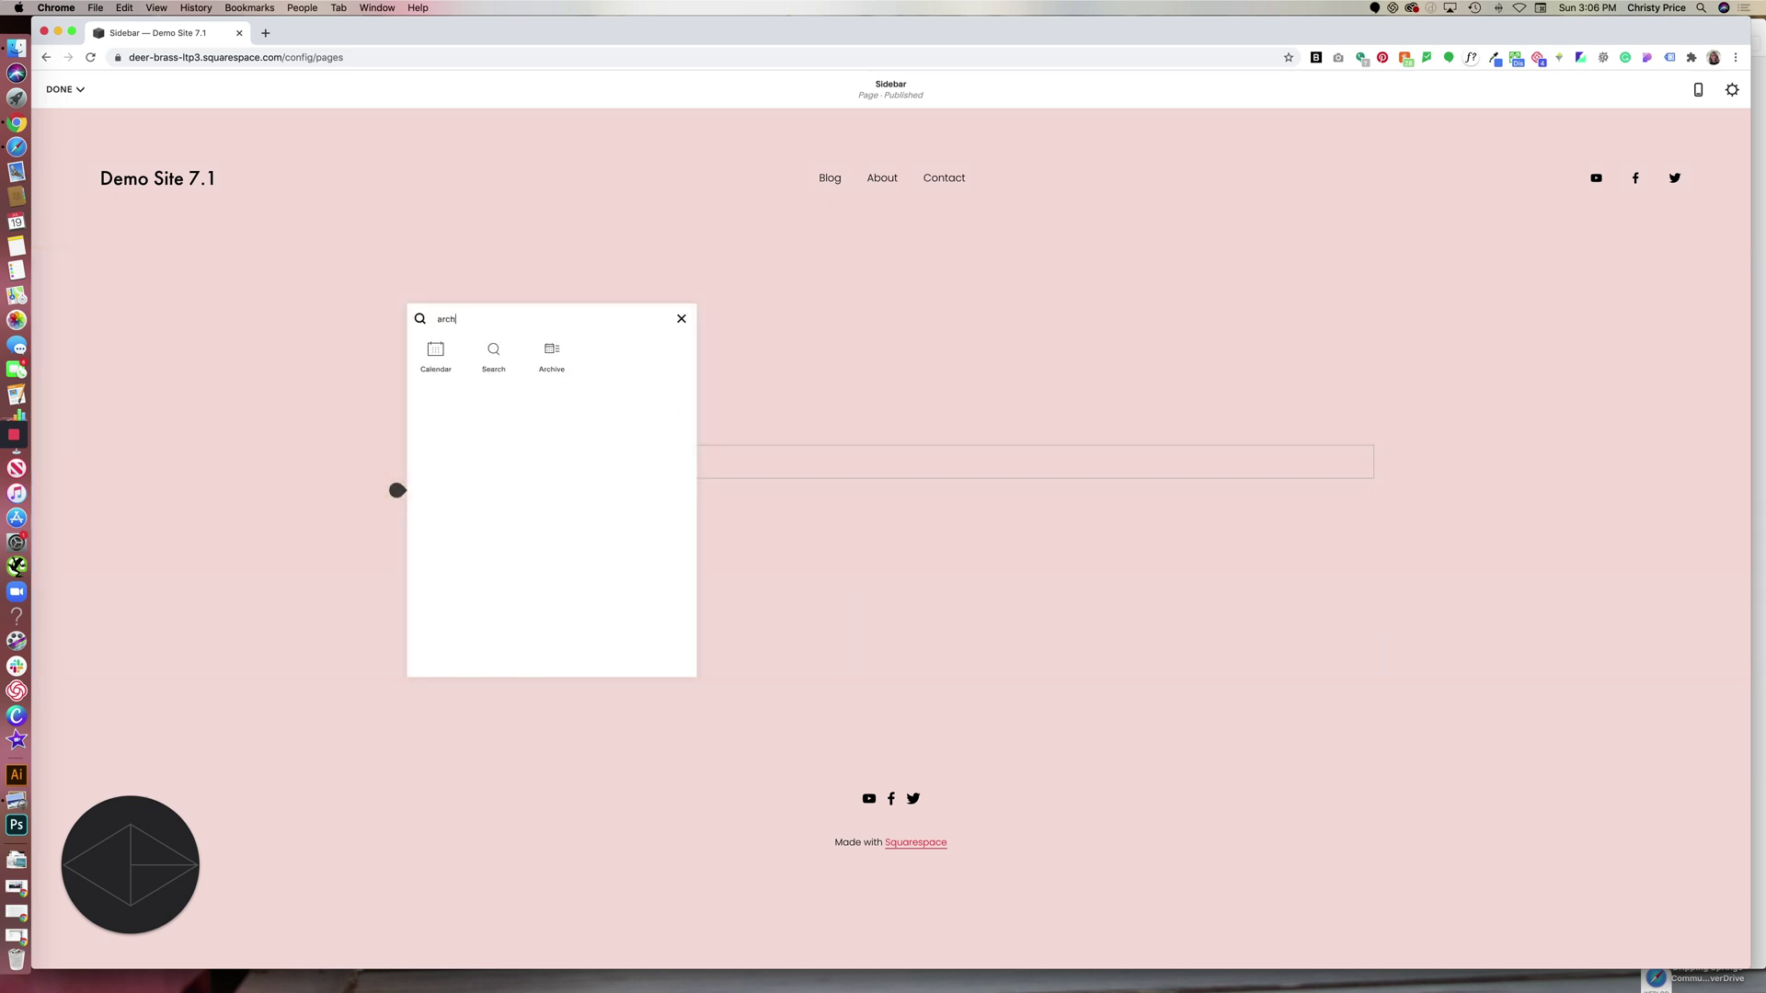
click(551, 354)
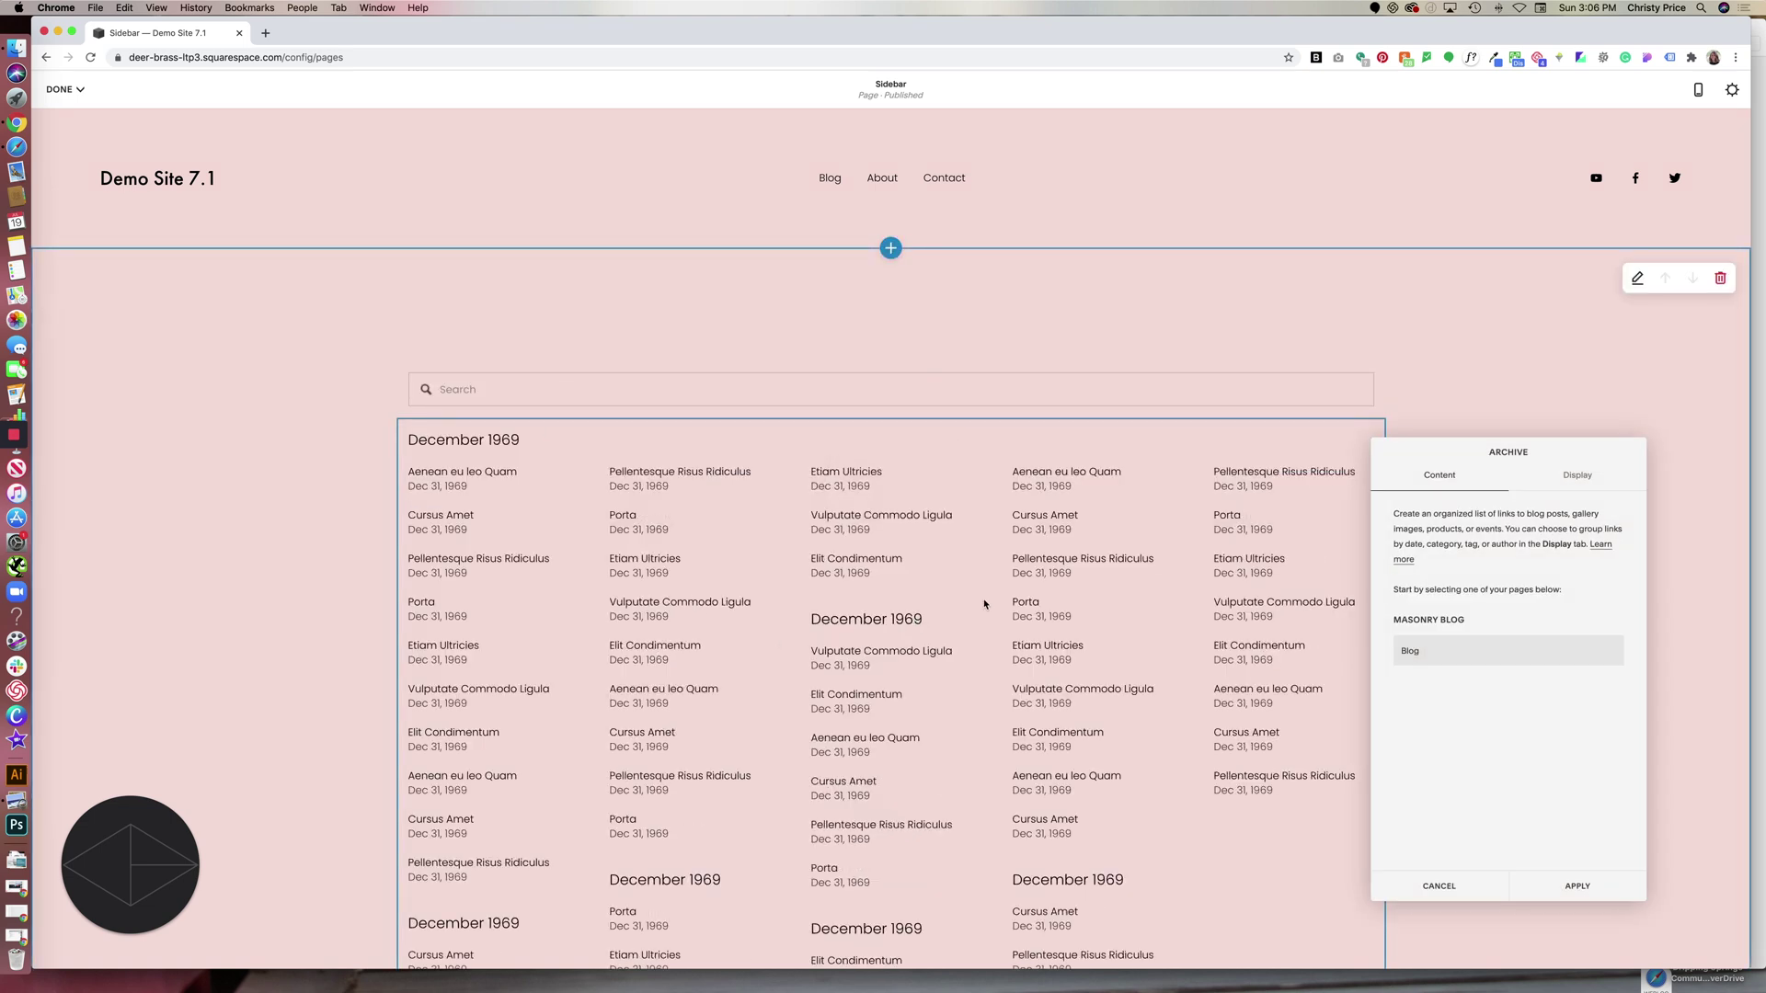
- Set the Archive to Blog posts, shown as a dropdown grouped by month
click(1424, 653)
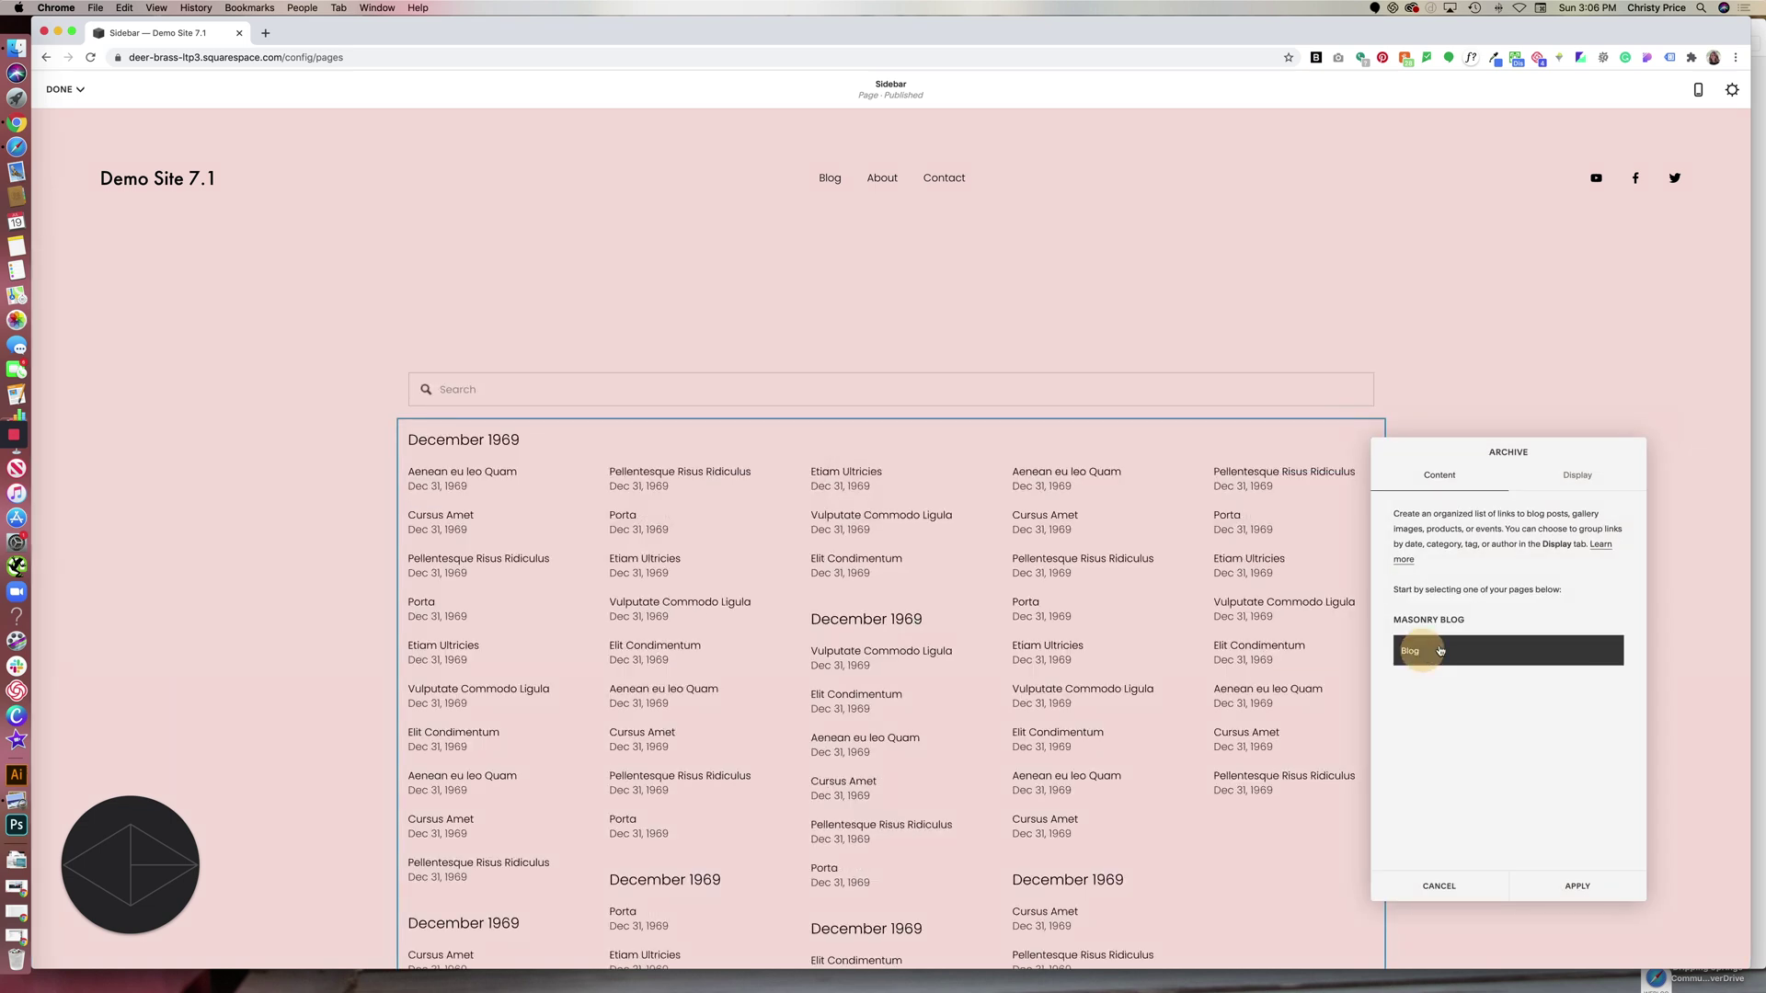
click(1575, 483)
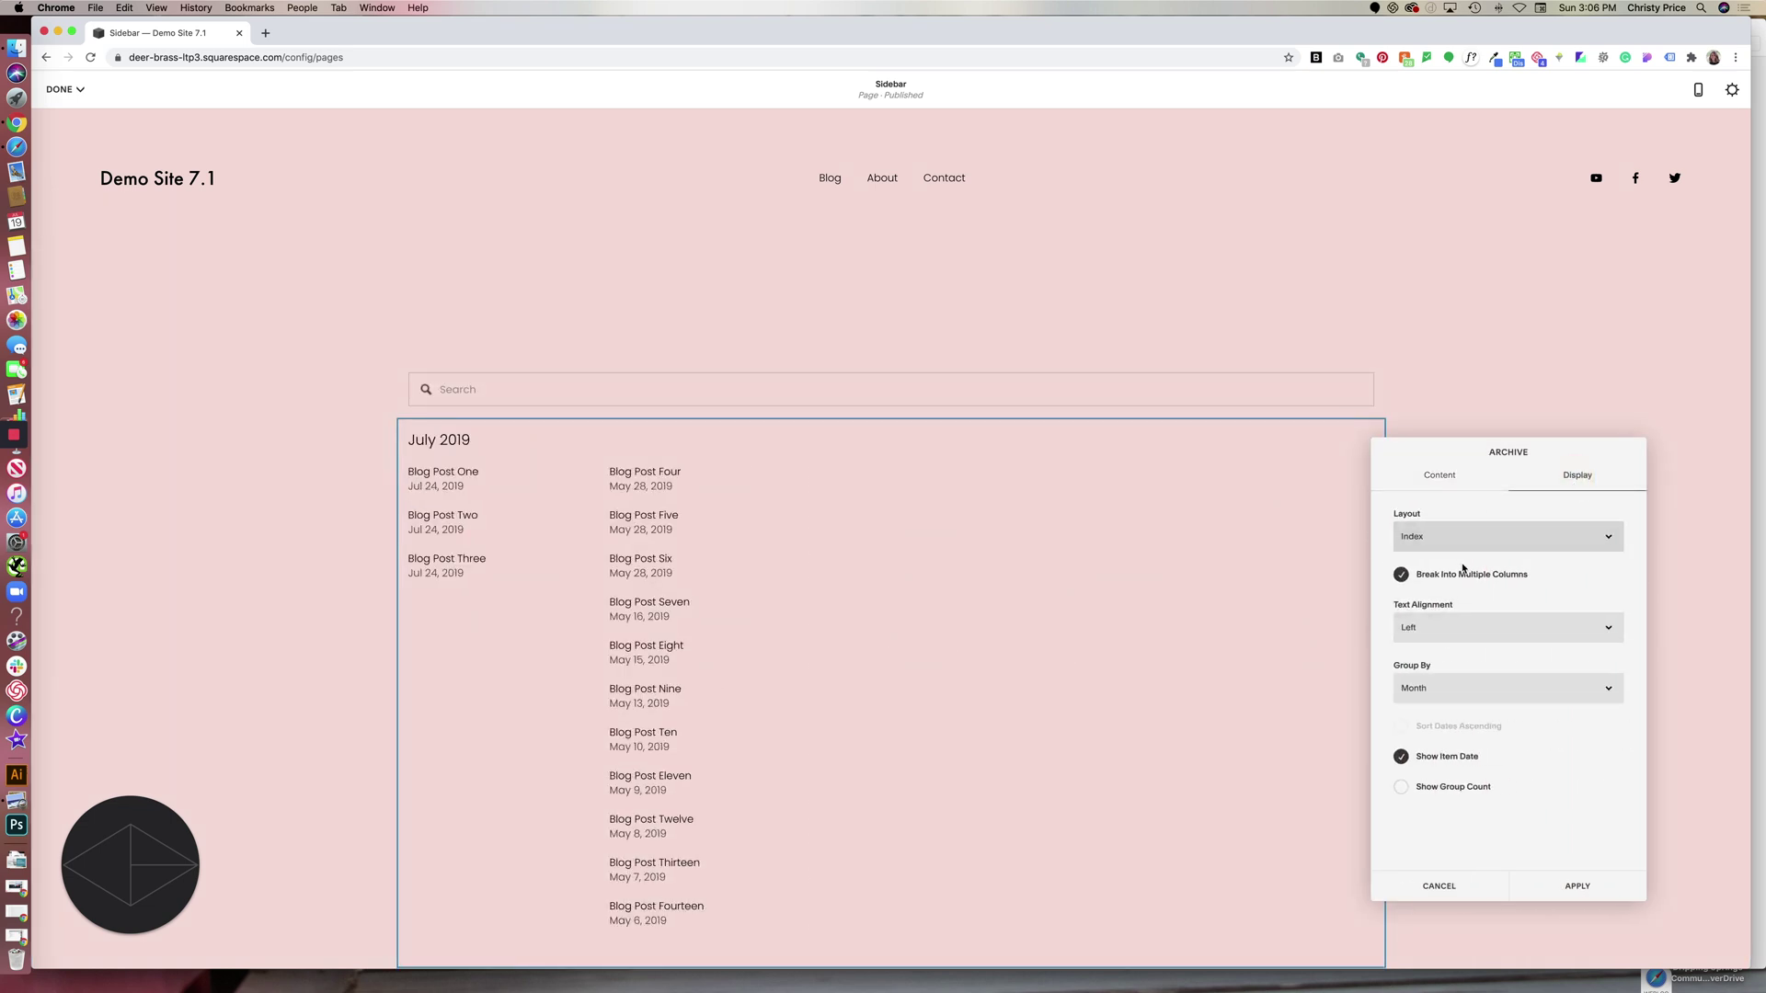
click(1457, 545)
click(1457, 562)
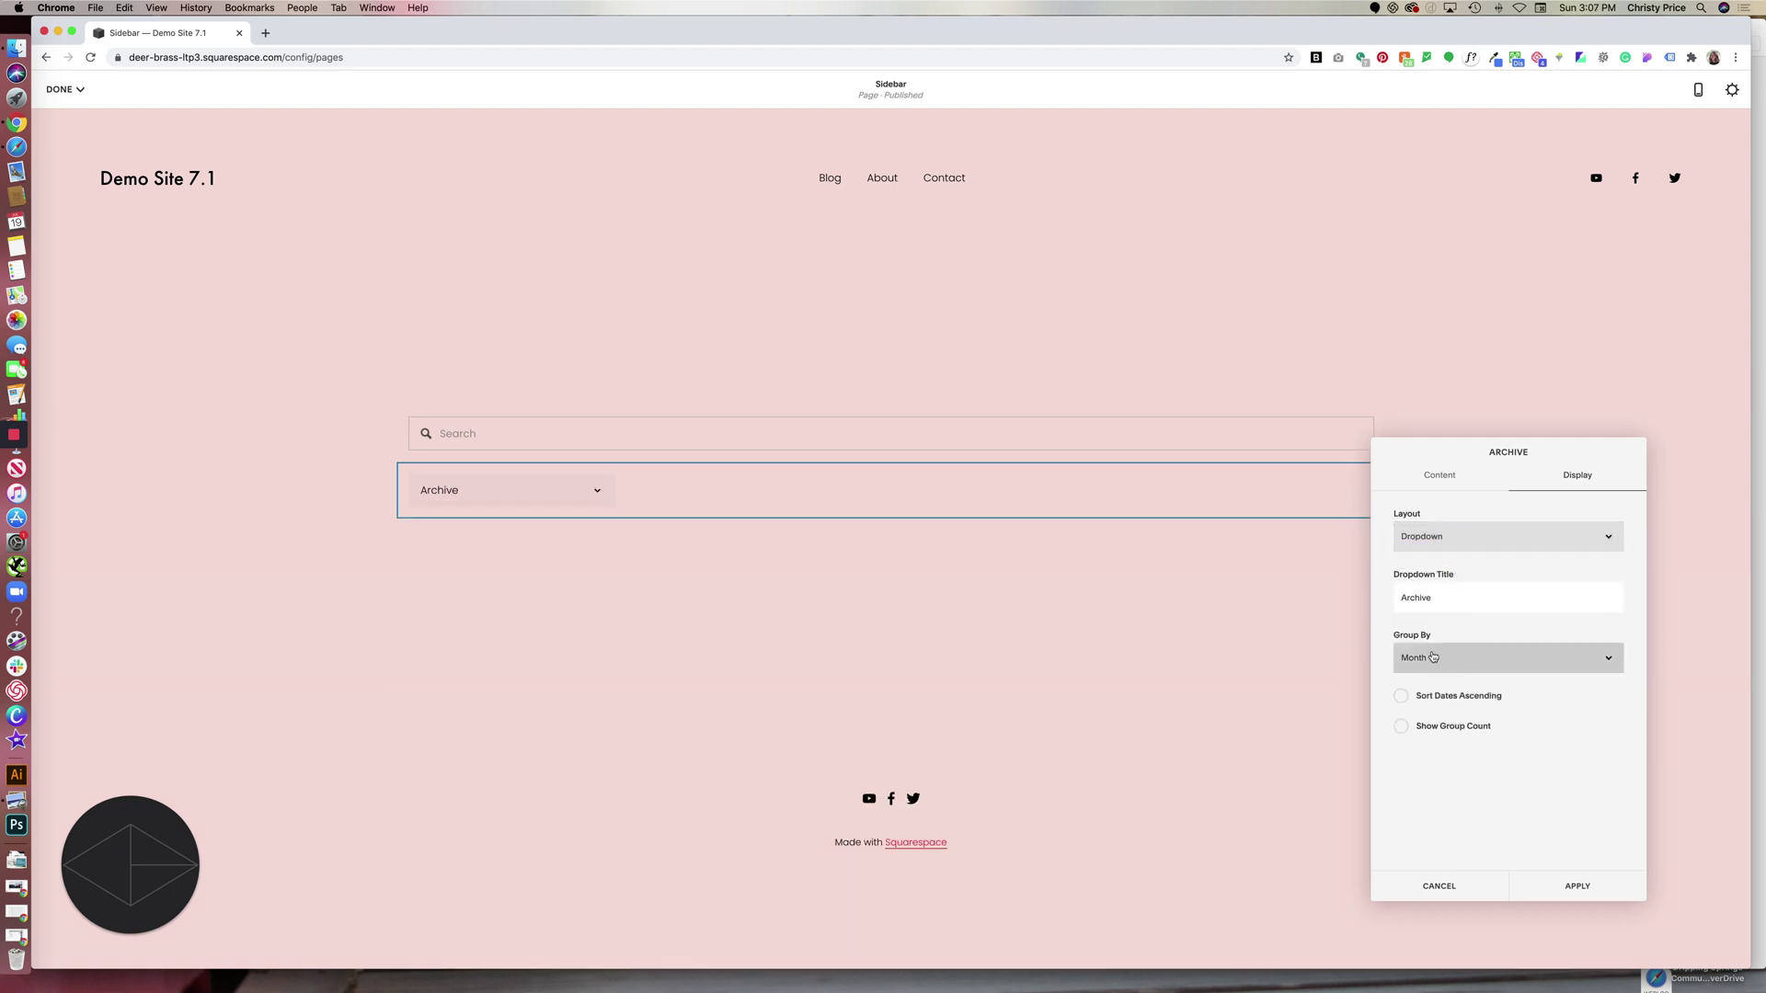
click(1433, 660)
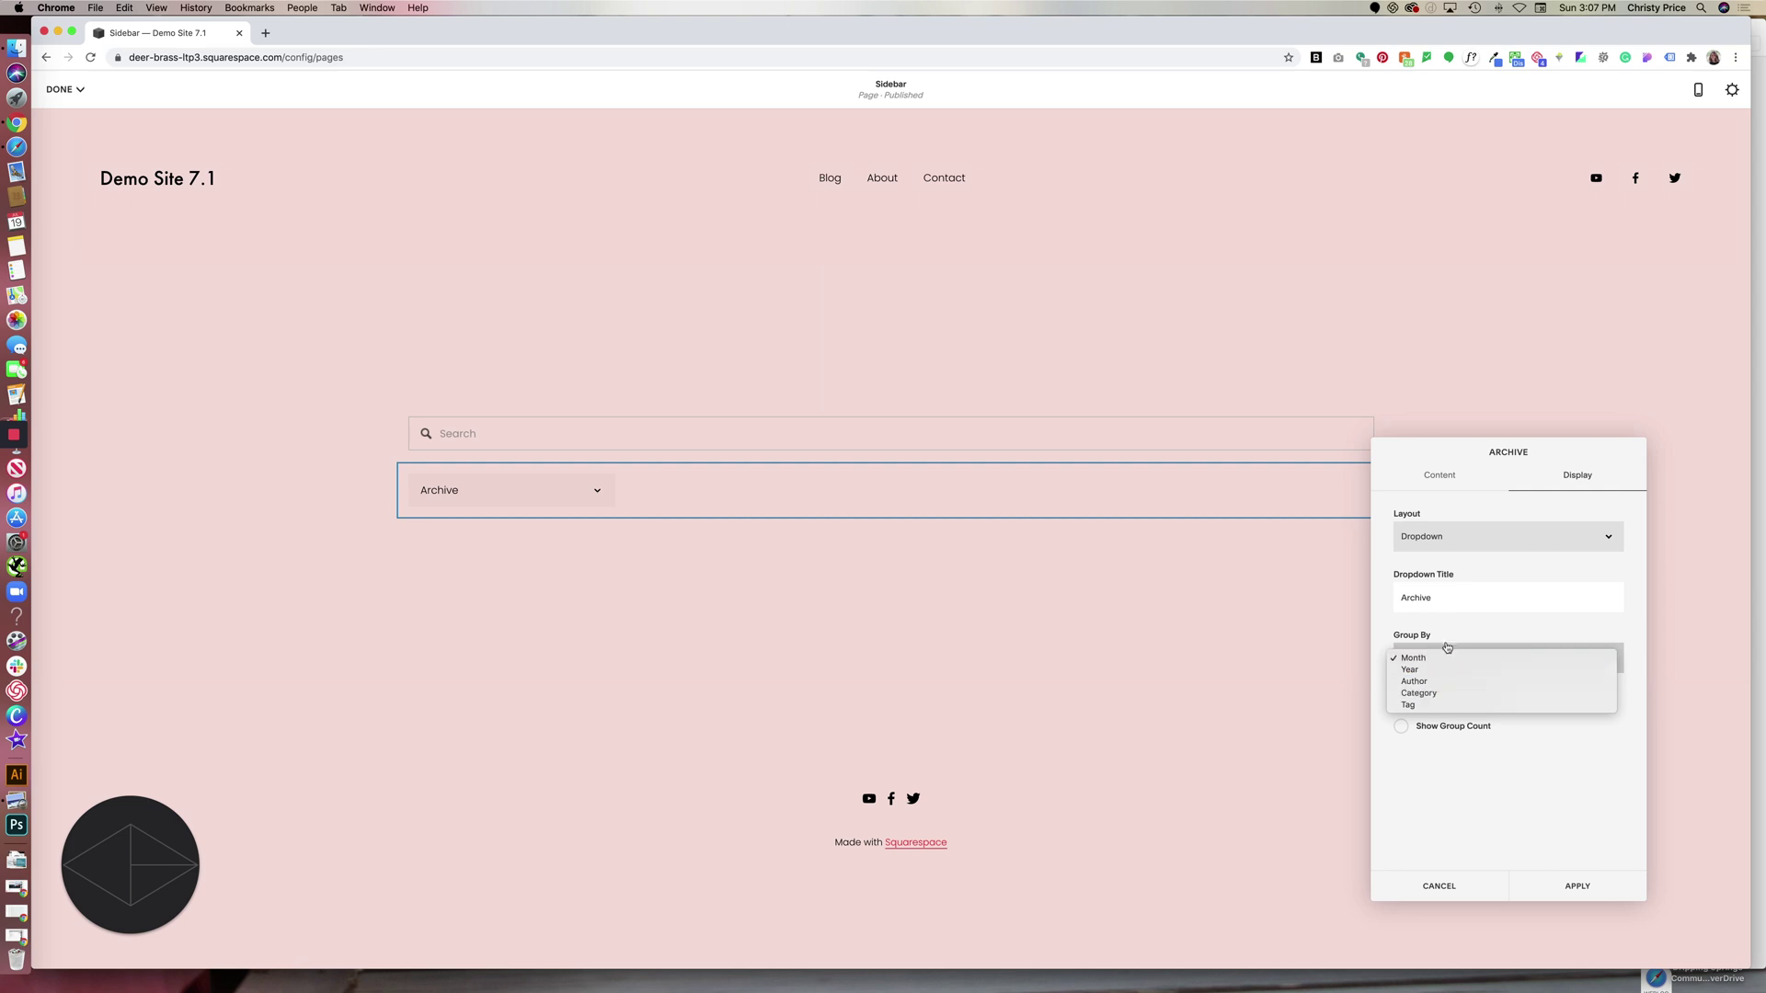
click(1455, 658)
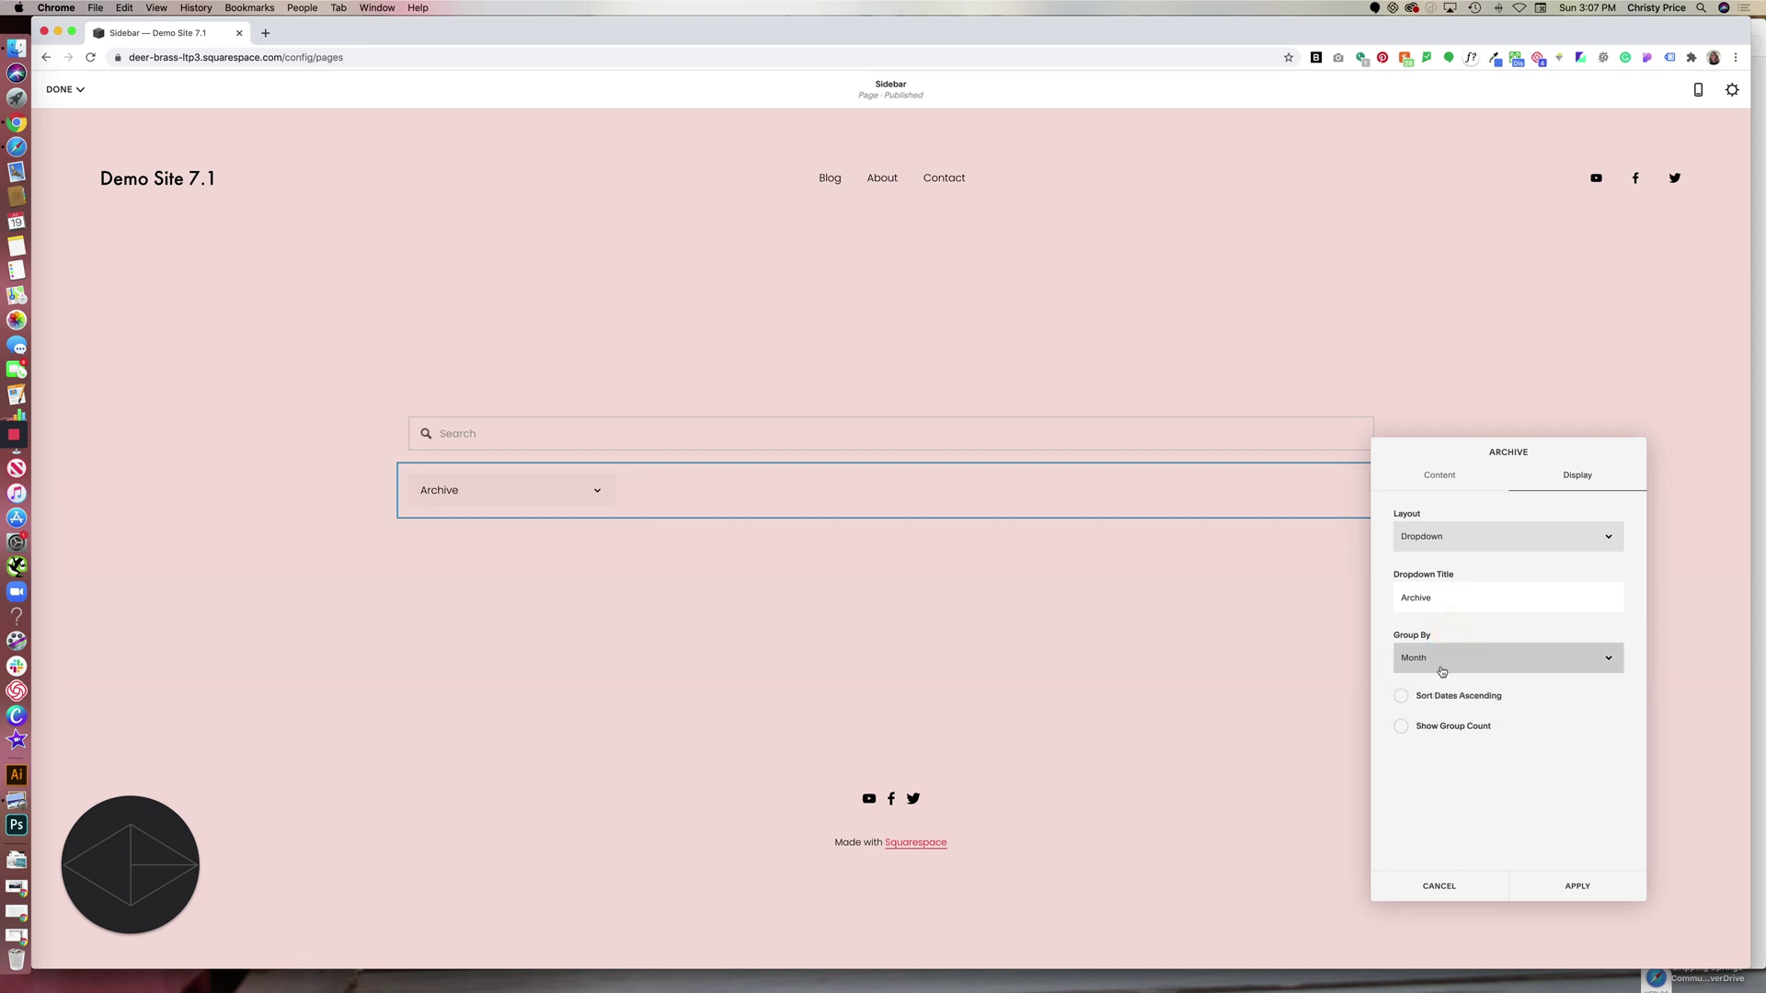
click(1574, 884)
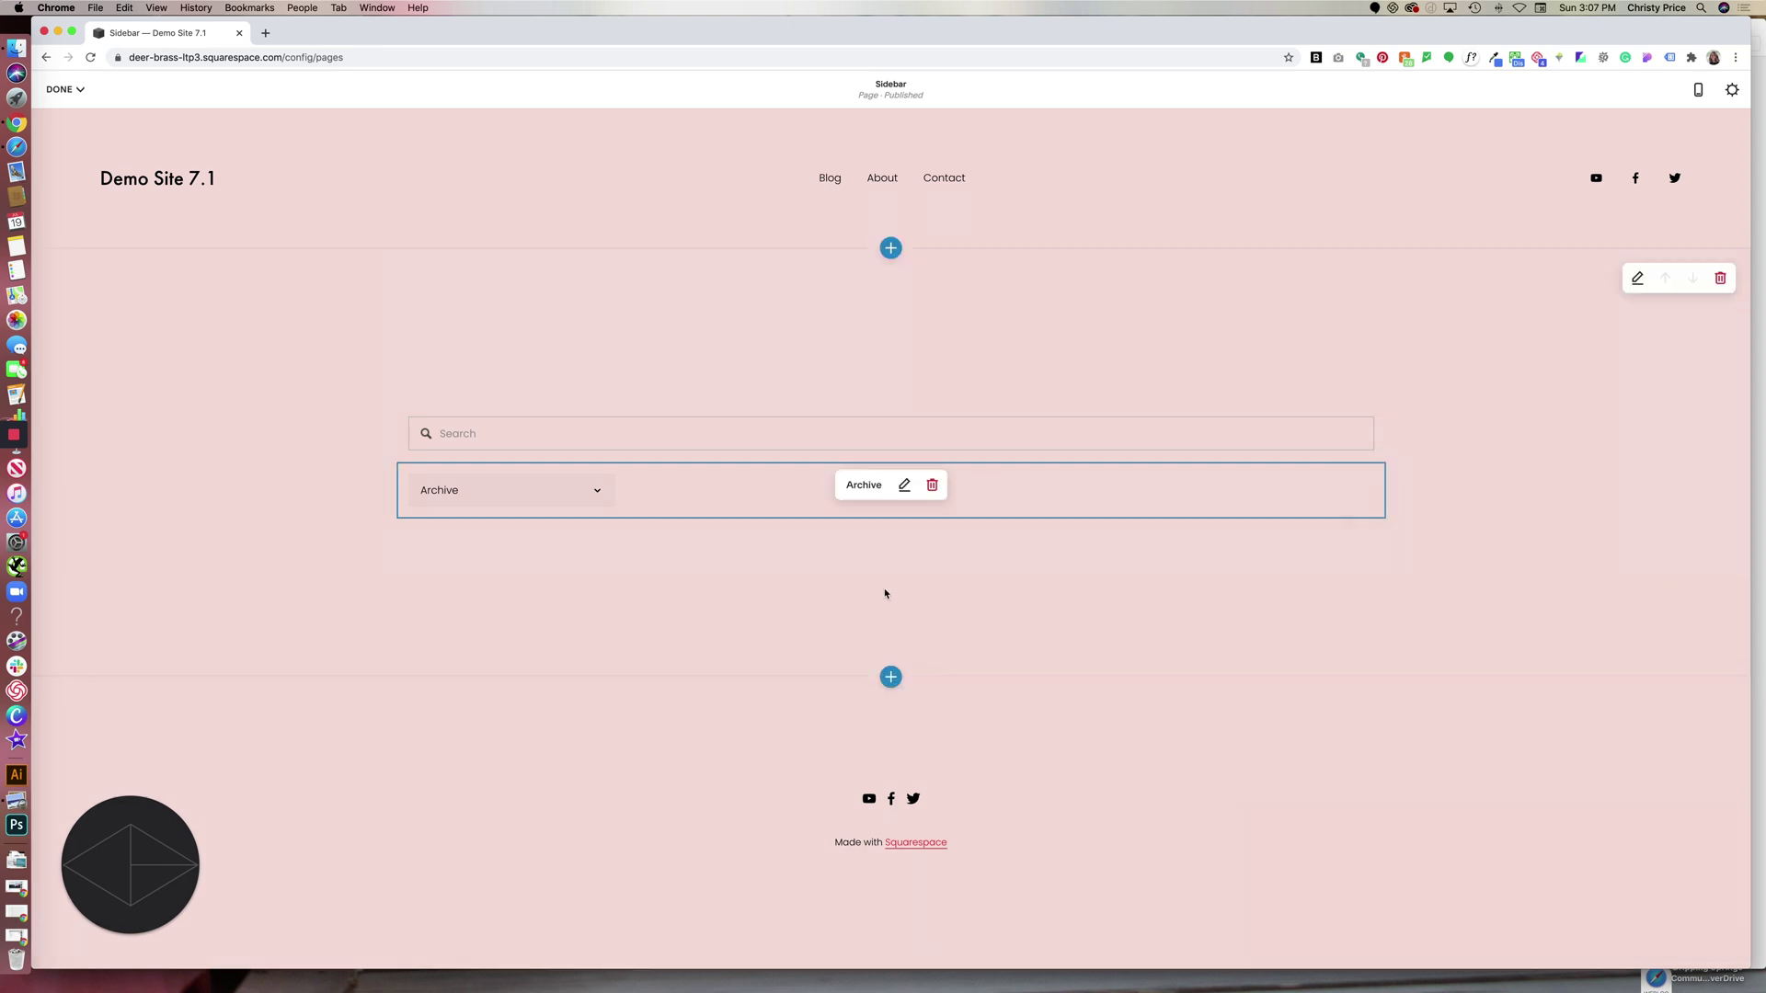
- Insert a Summary Carousel of Blog posts showing 1 item per row
click(397, 518)
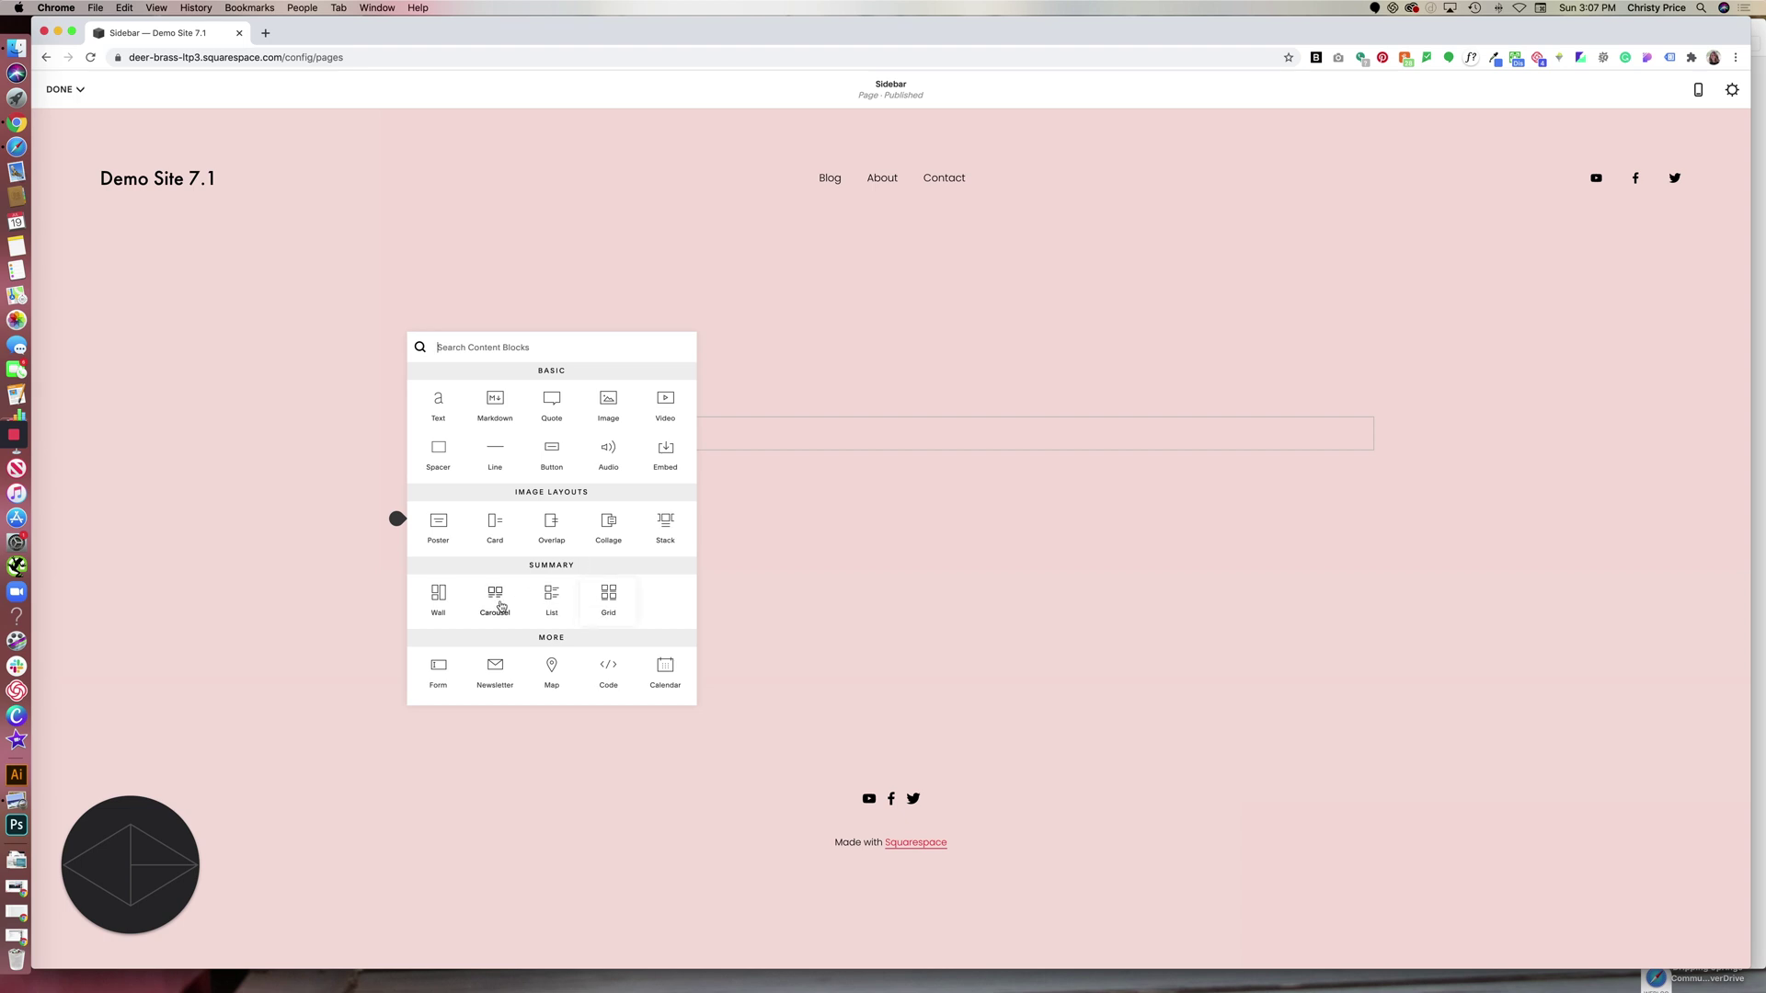
click(493, 605)
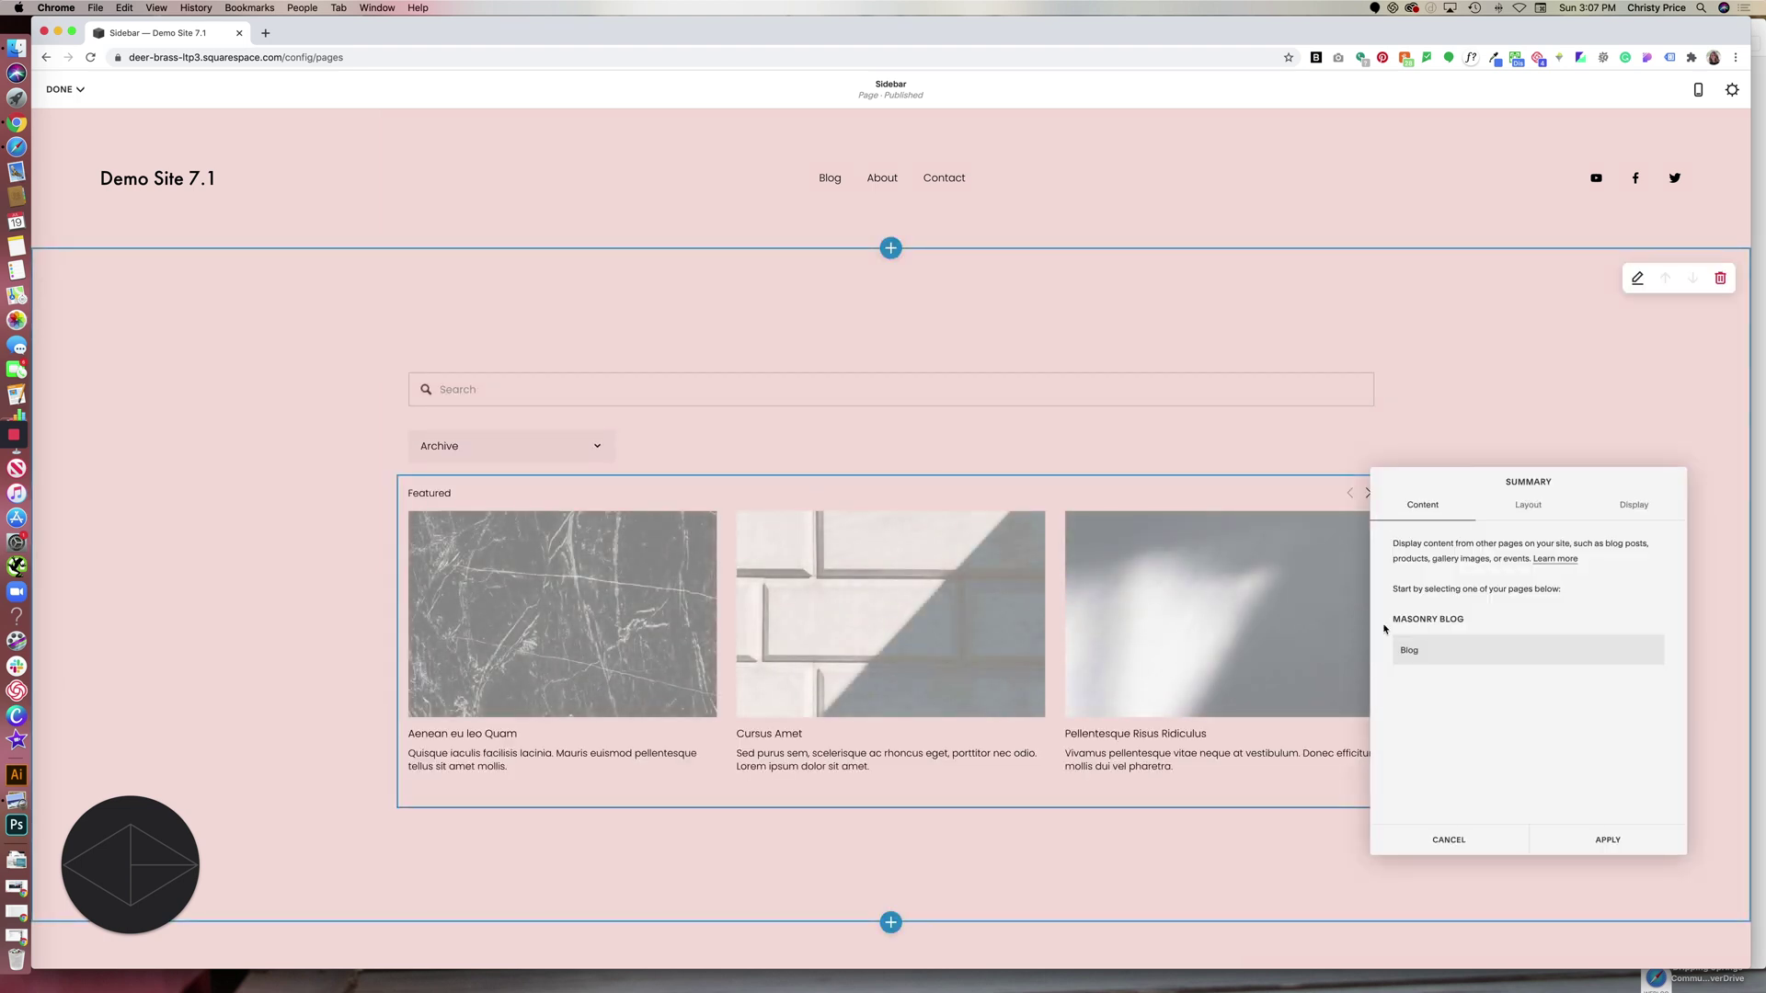
click(1454, 654)
click(1522, 508)
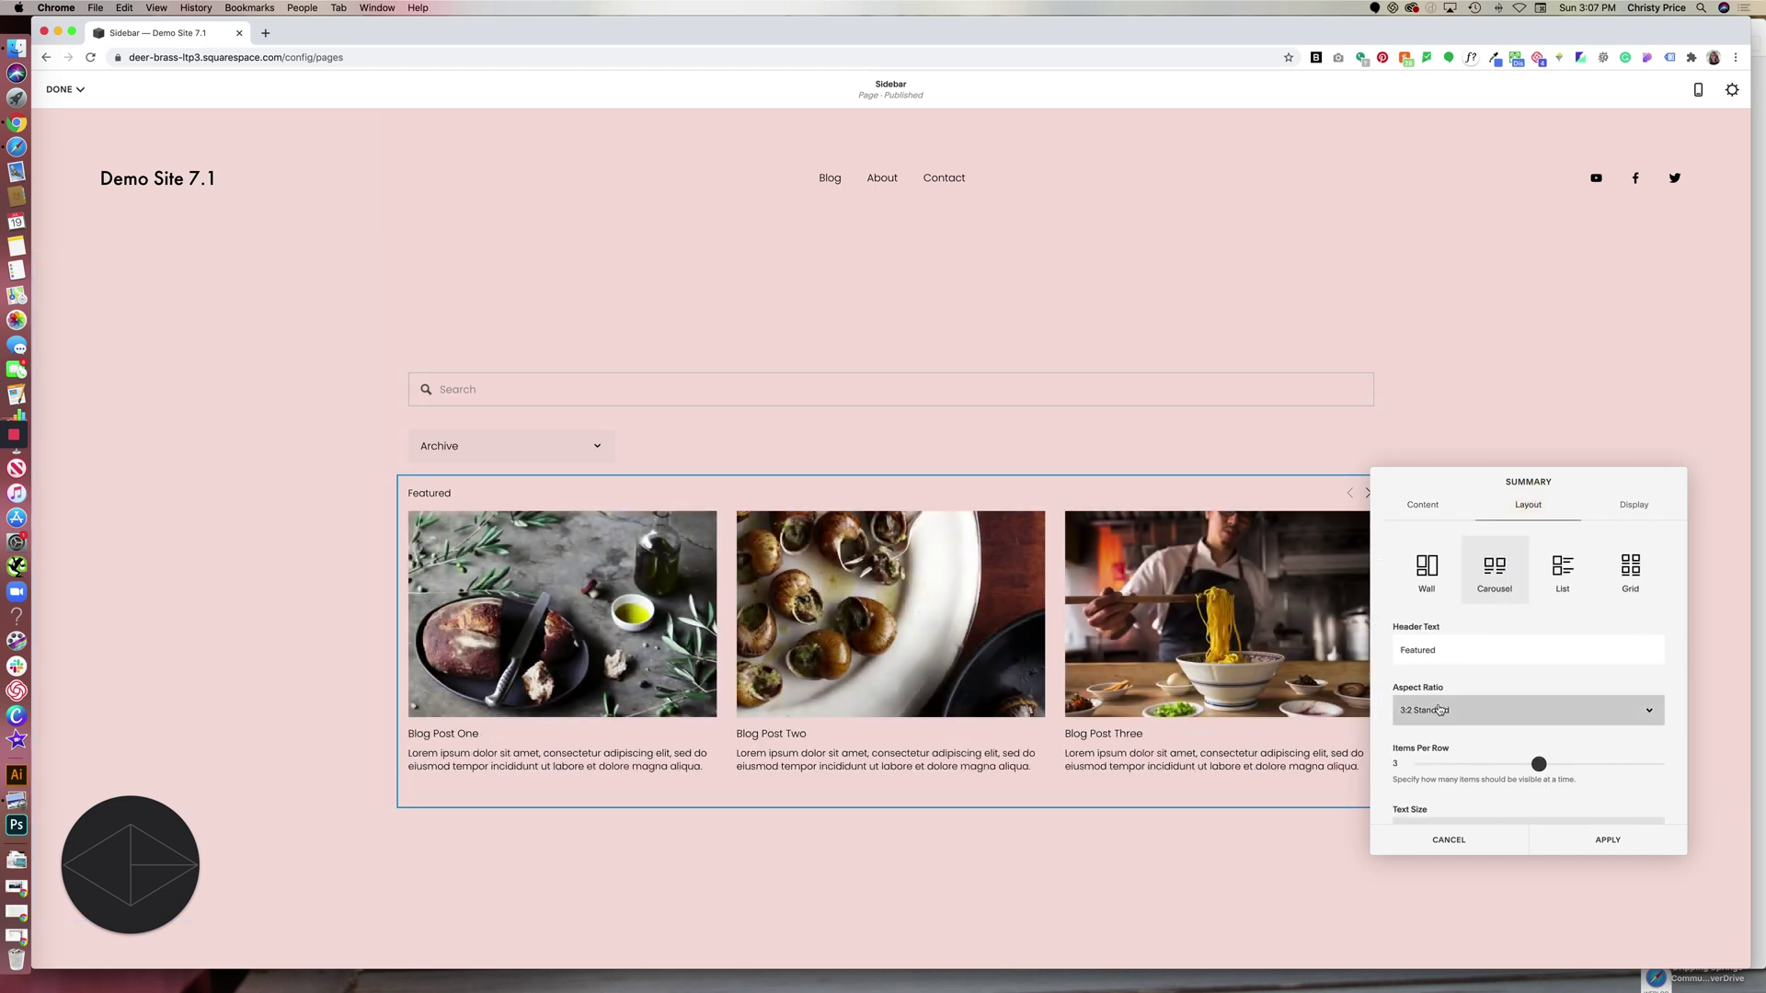
drag(1538, 764, 1432, 763)
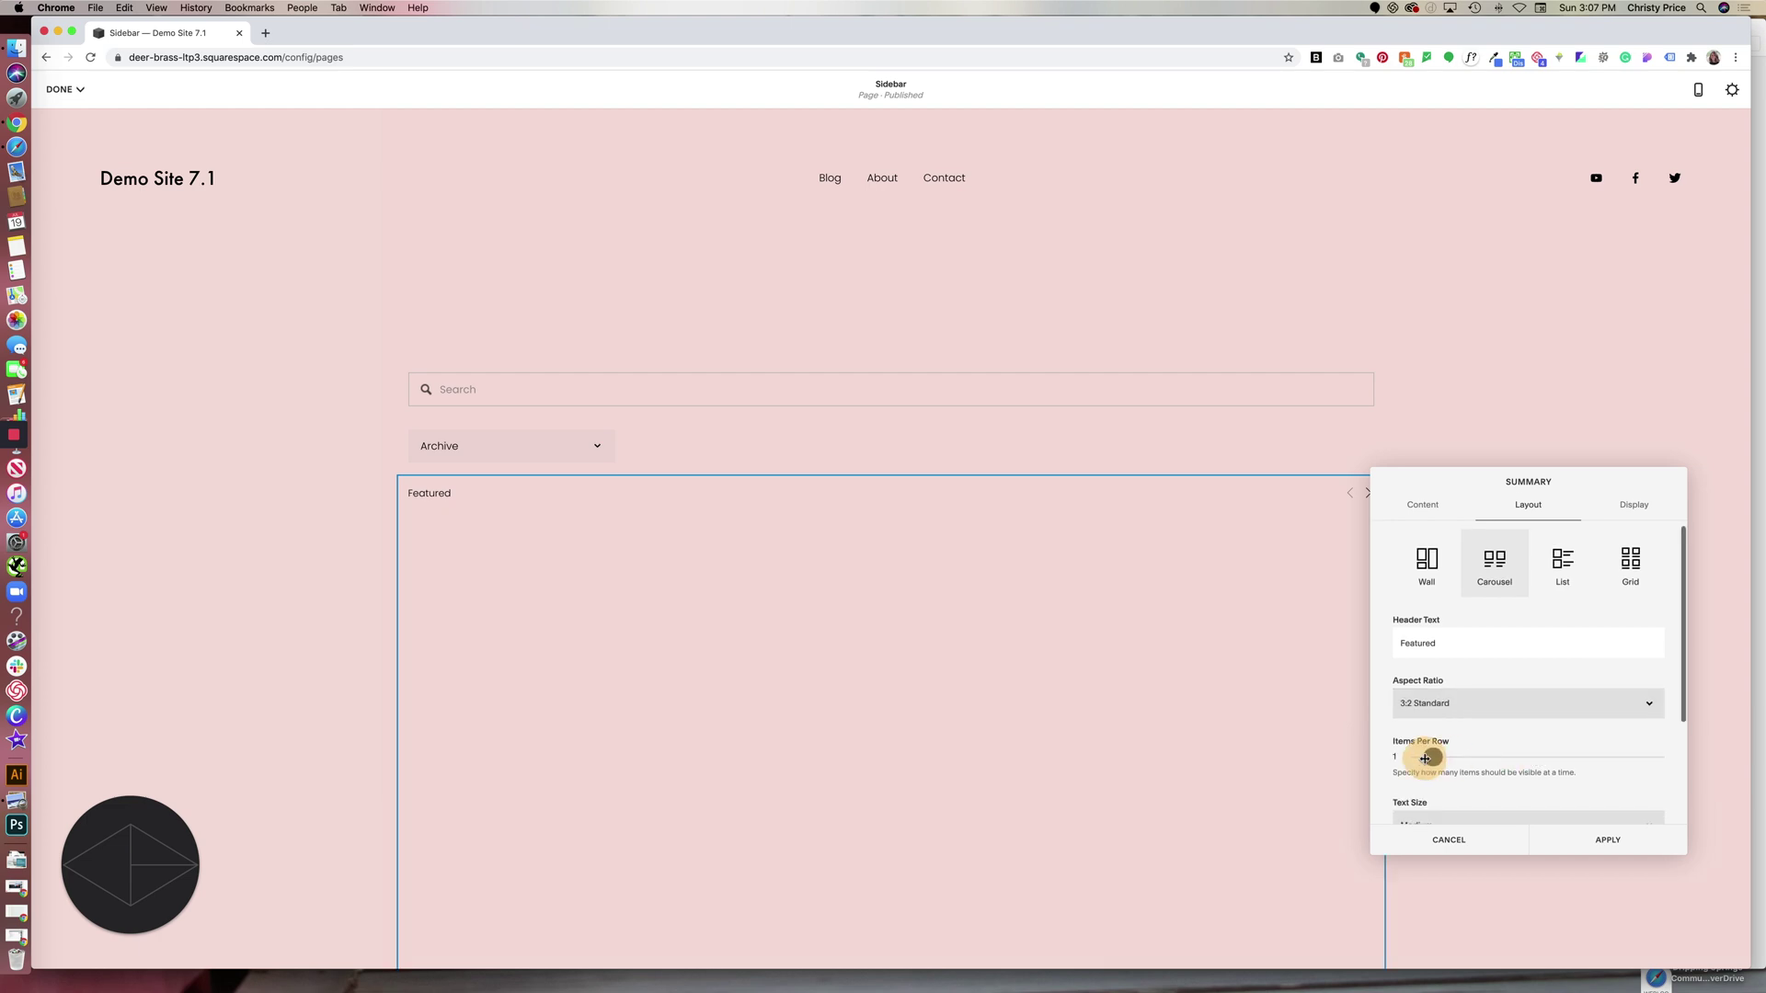
- Set the carousel's primary metadata to None and turn off the excerpt
scroll(1260, 693, down, 5)
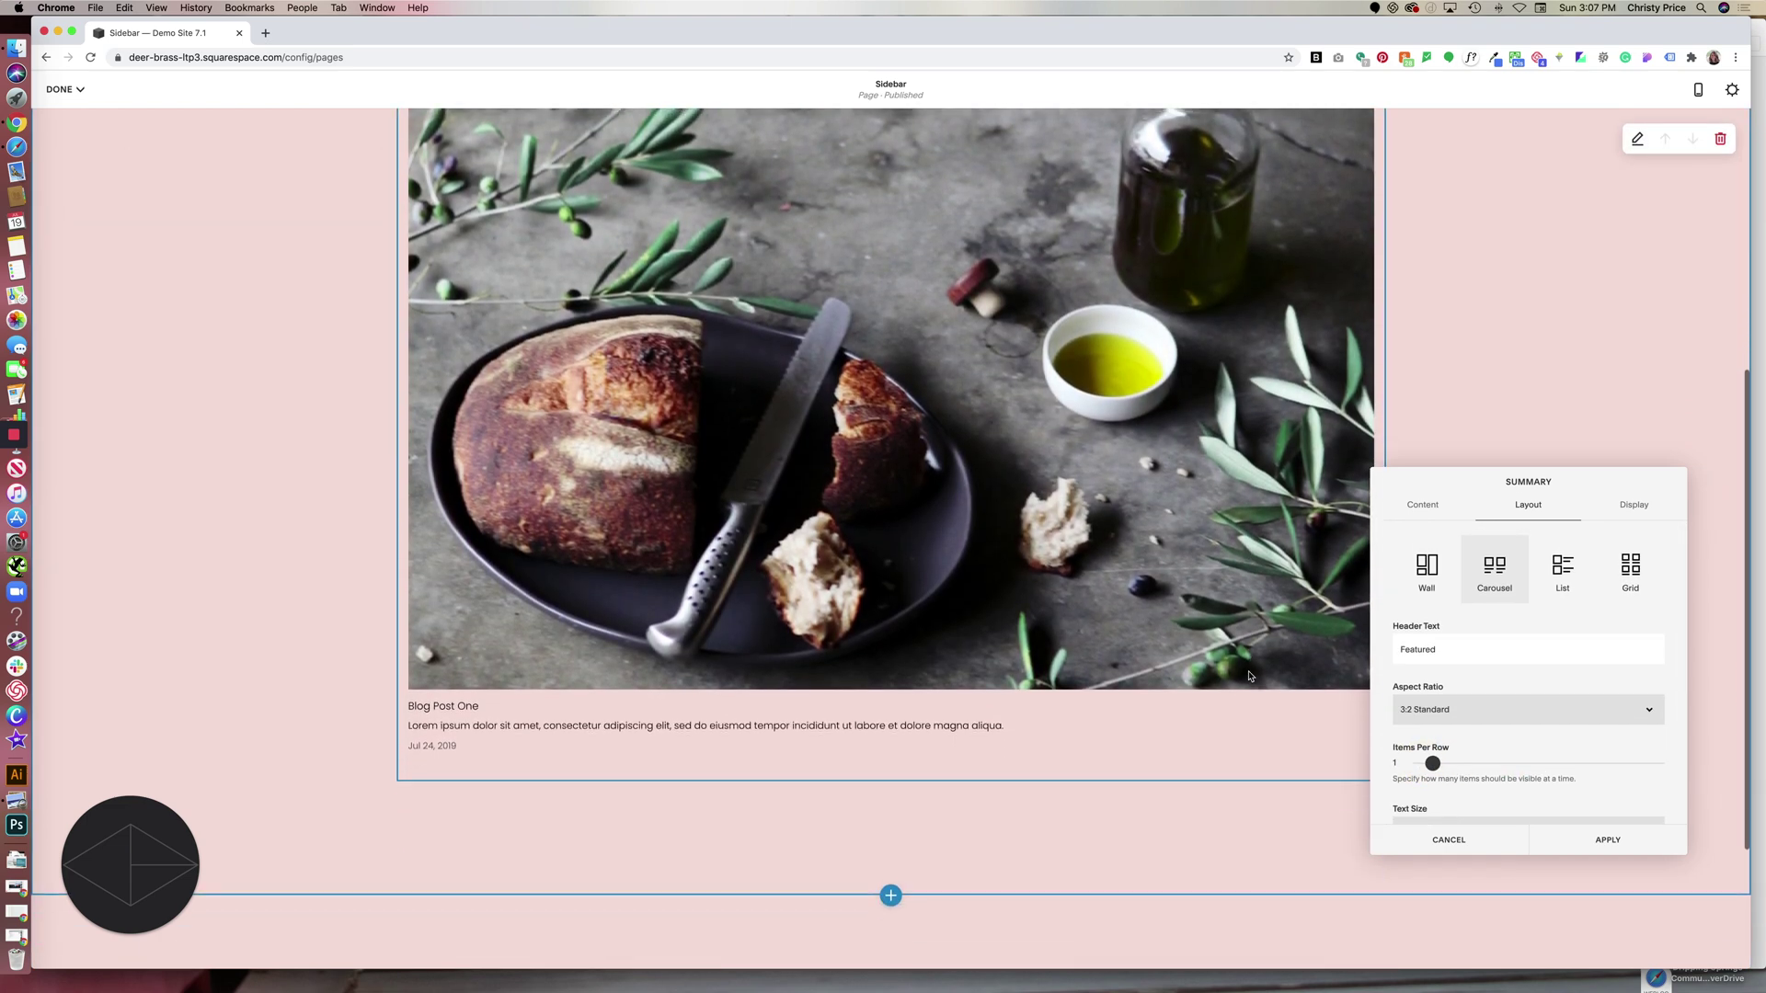
click(1633, 504)
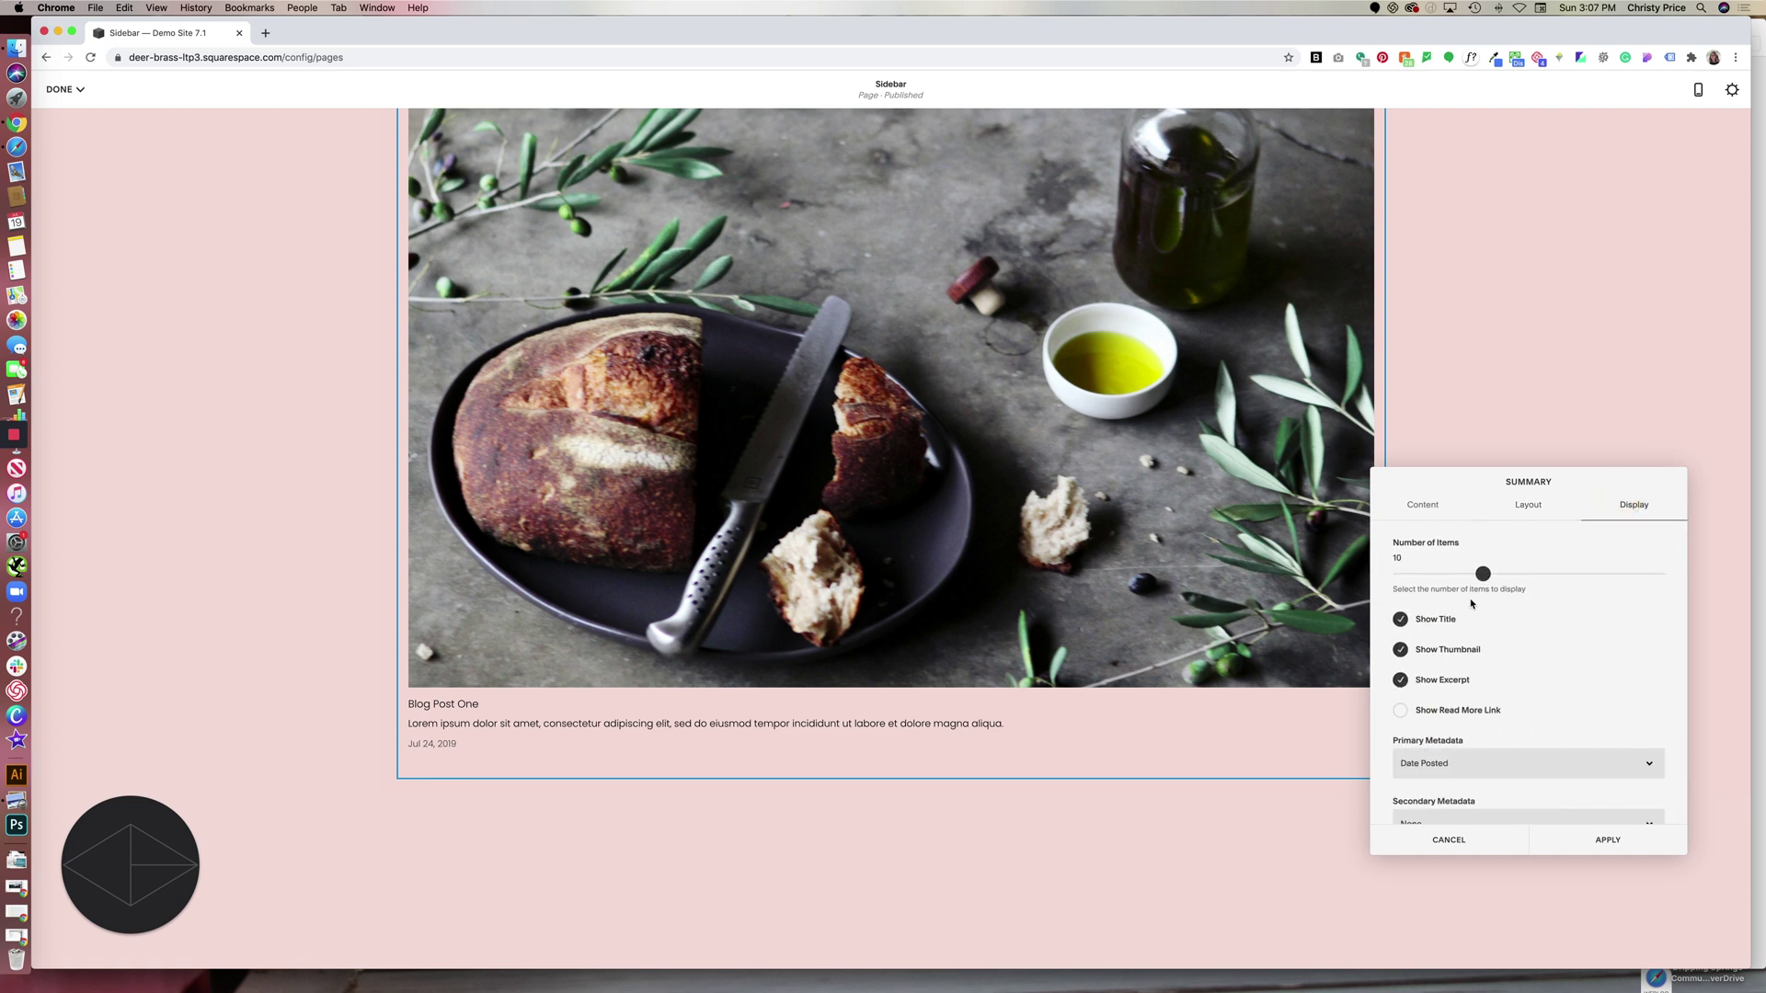
scroll(662, 311, up, 3)
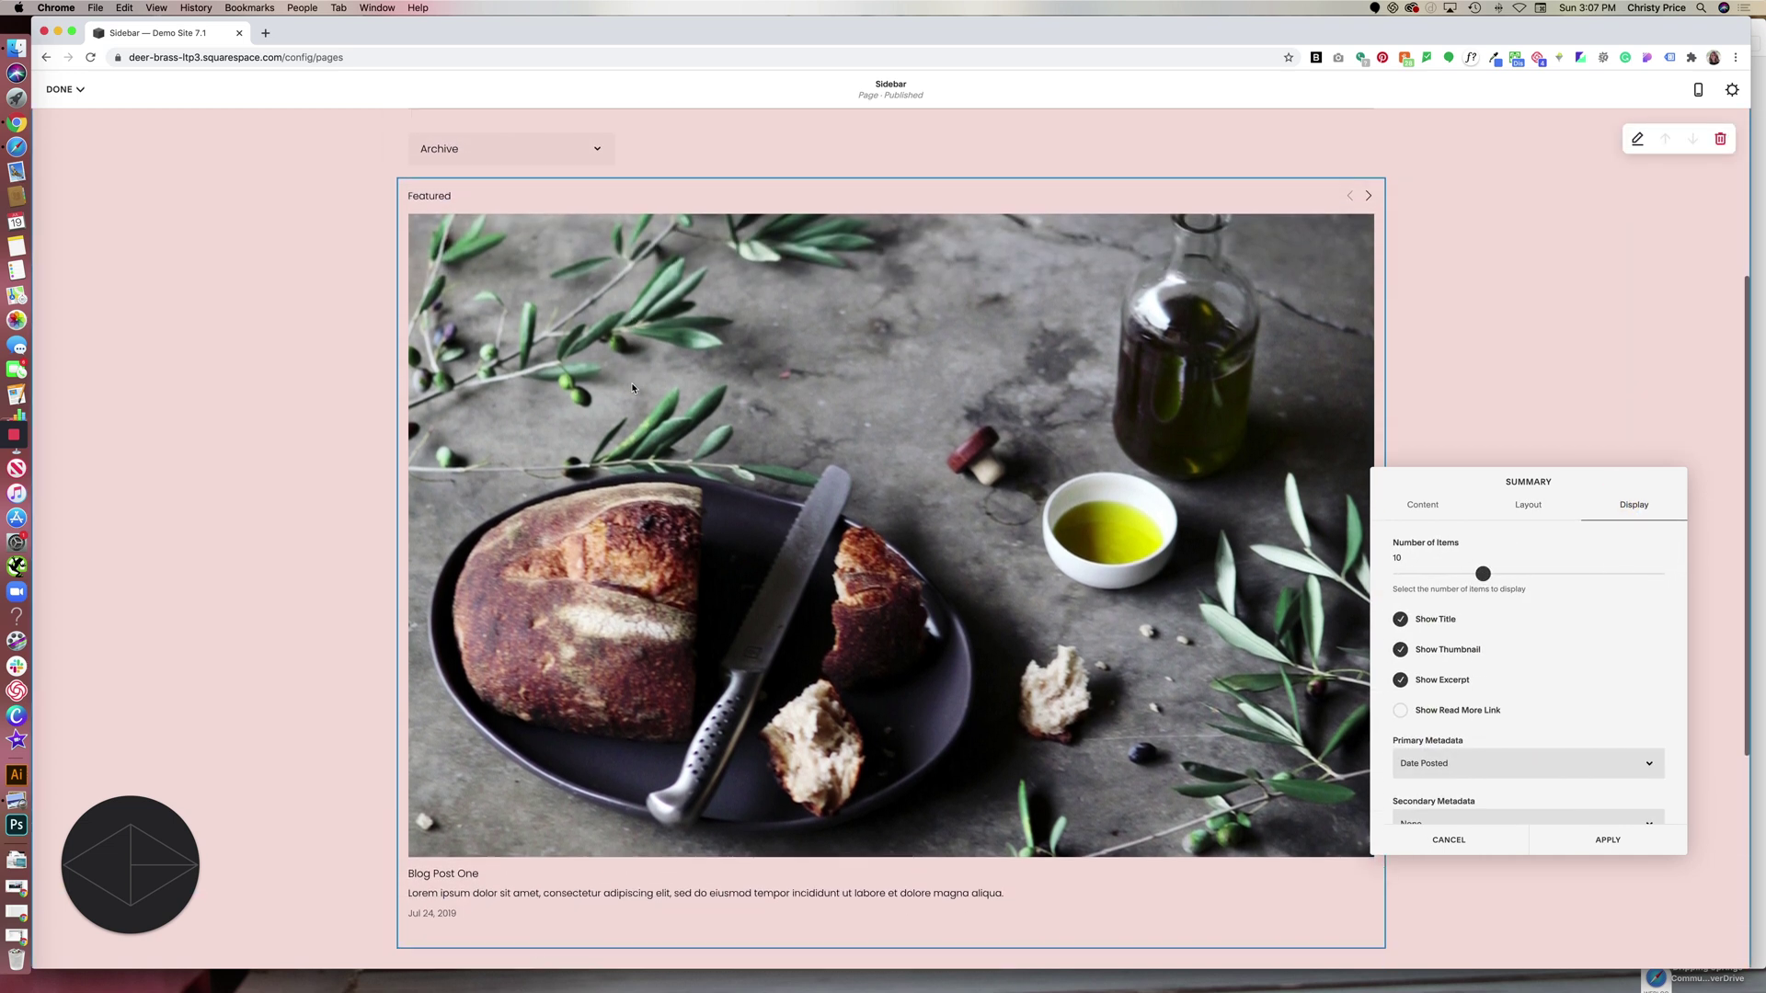
click(1433, 760)
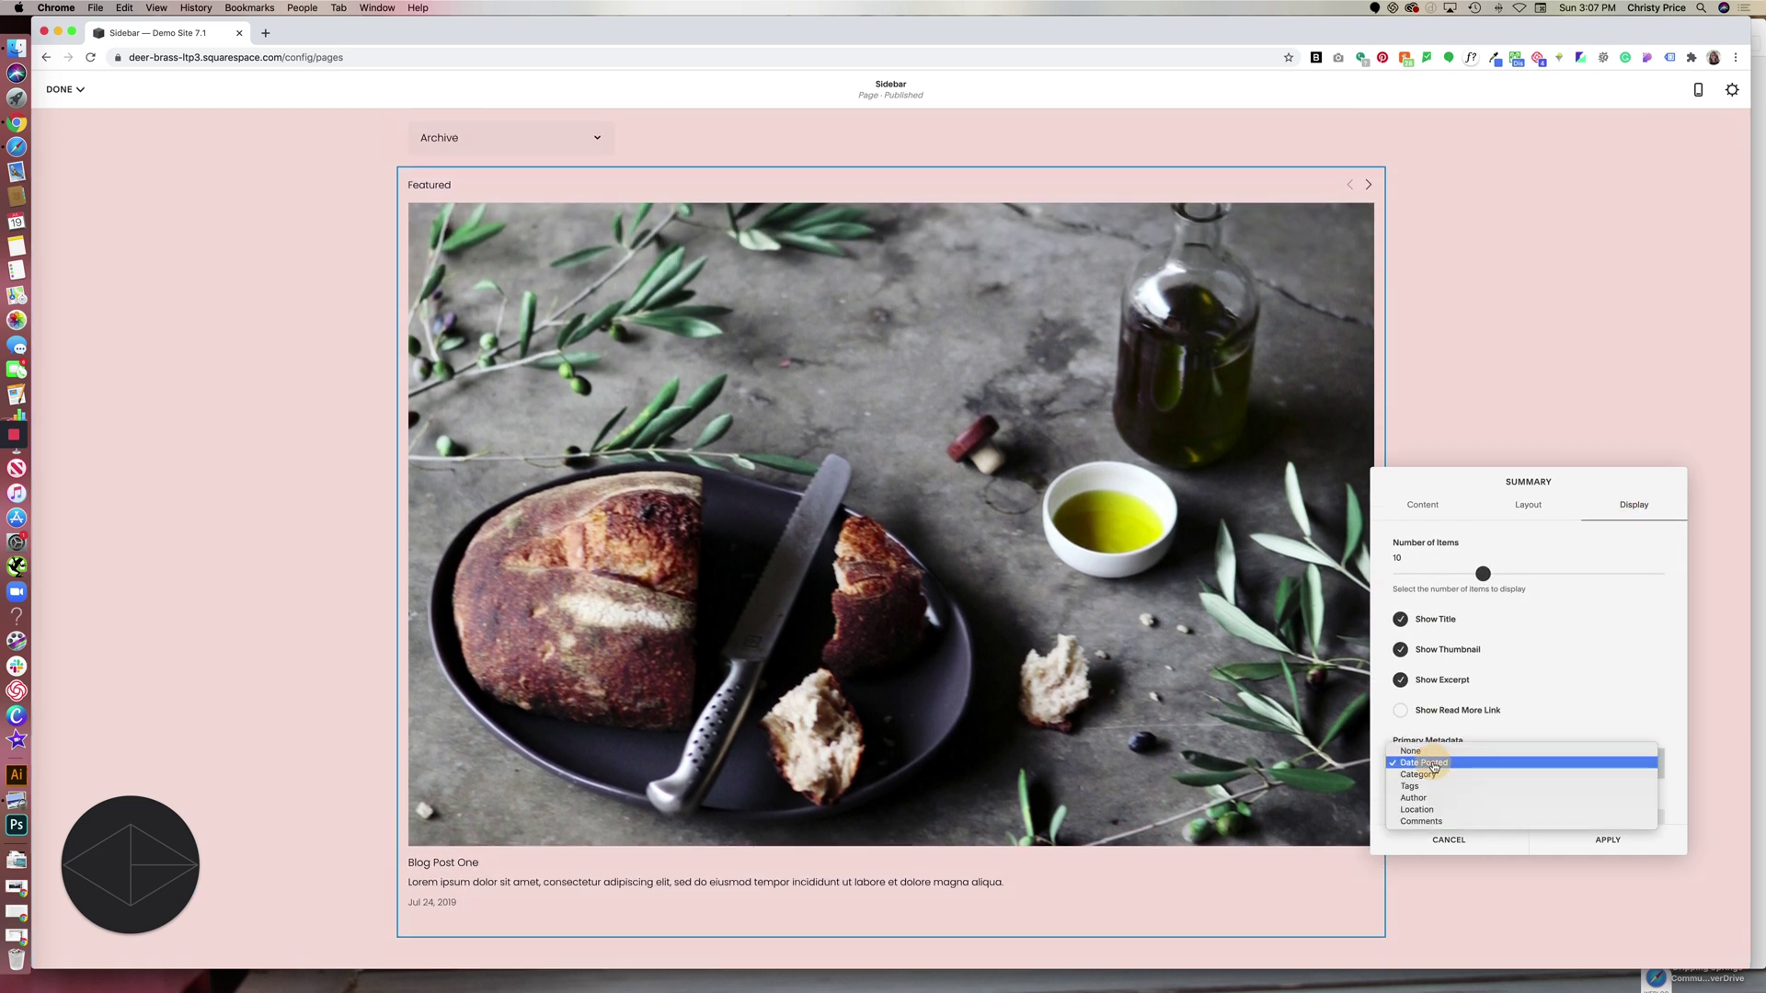
click(1410, 752)
scroll(1526, 662, down, 2)
click(1400, 635)
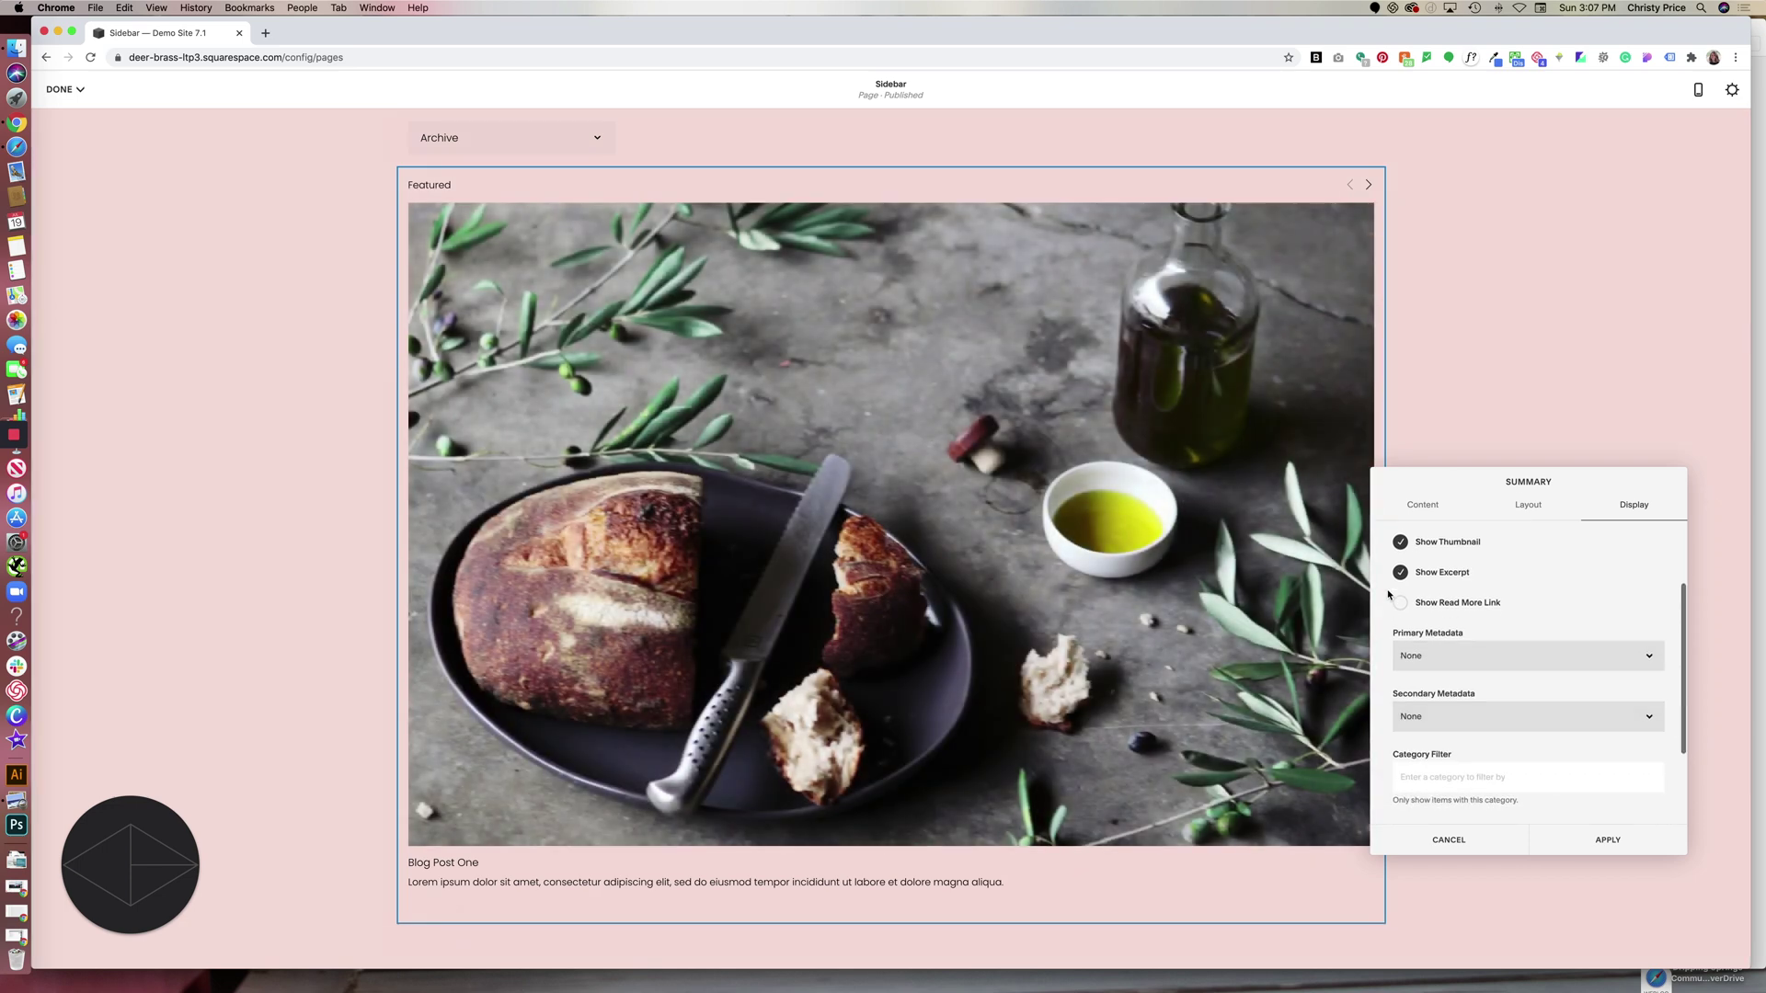
click(1400, 572)
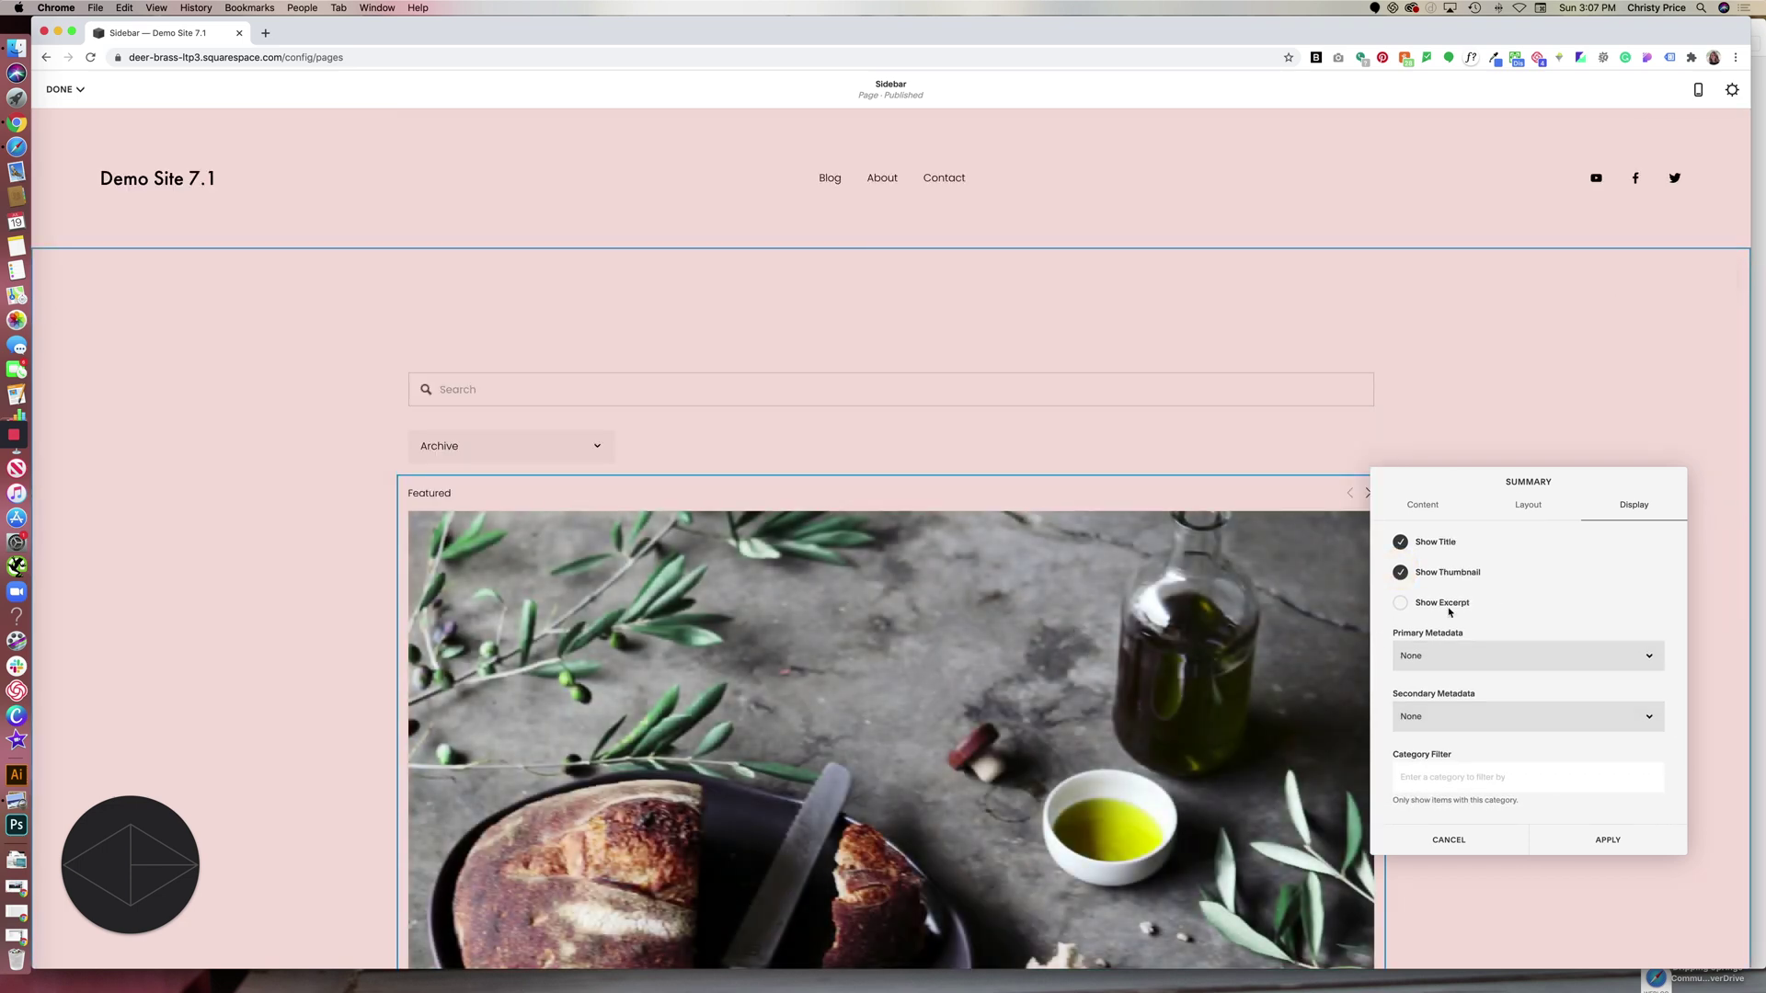
scroll(1466, 591, up, 1)
- Clear the carousel's 'Featured' header text and apply the settings
click(1527, 505)
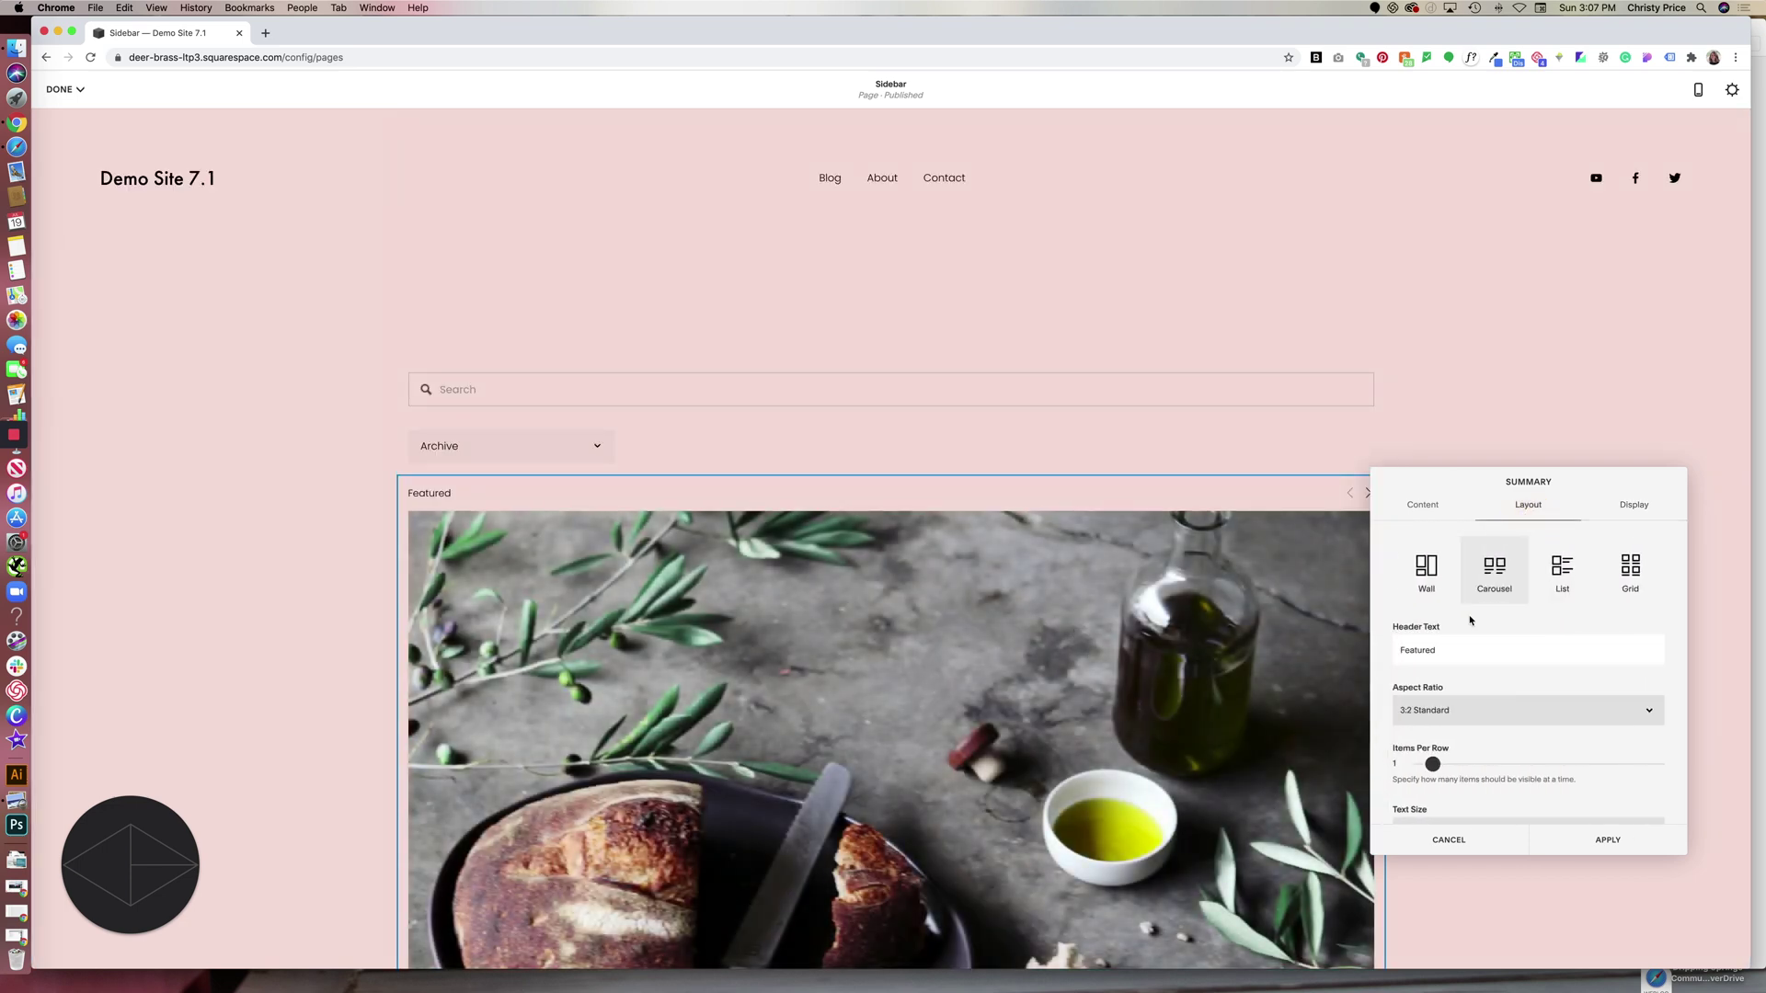
double_click(1441, 651)
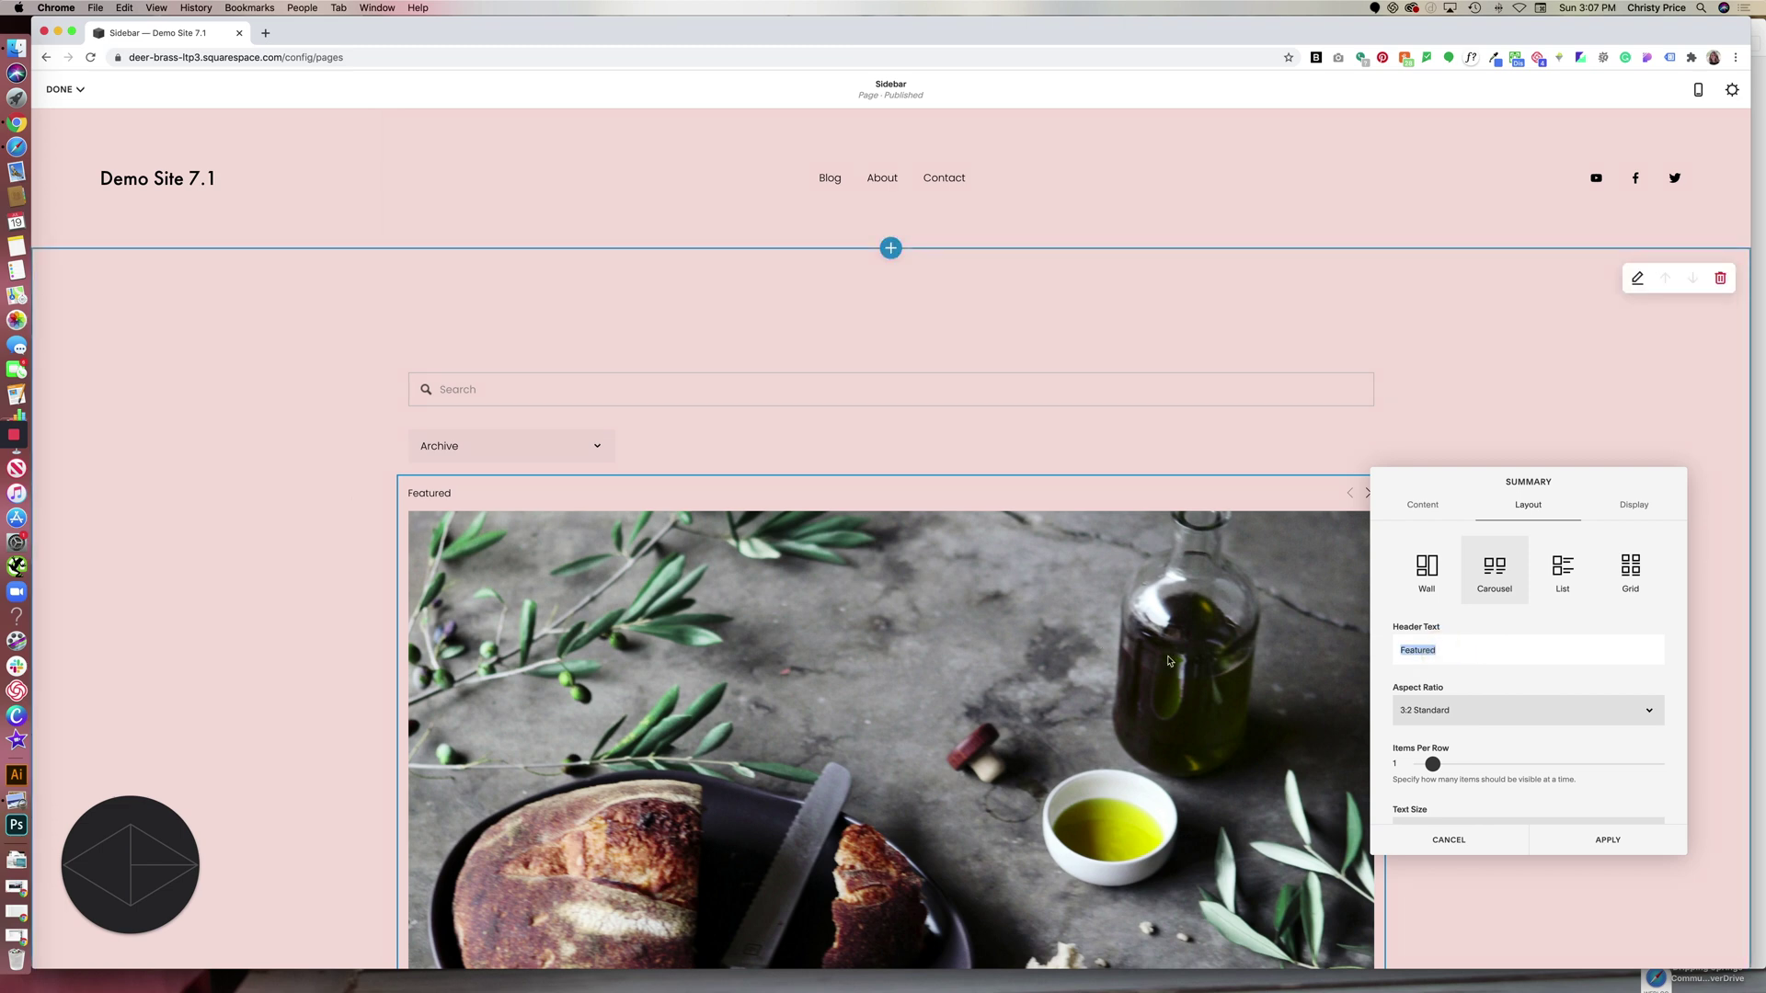
key(BackSpace)
click(1595, 838)
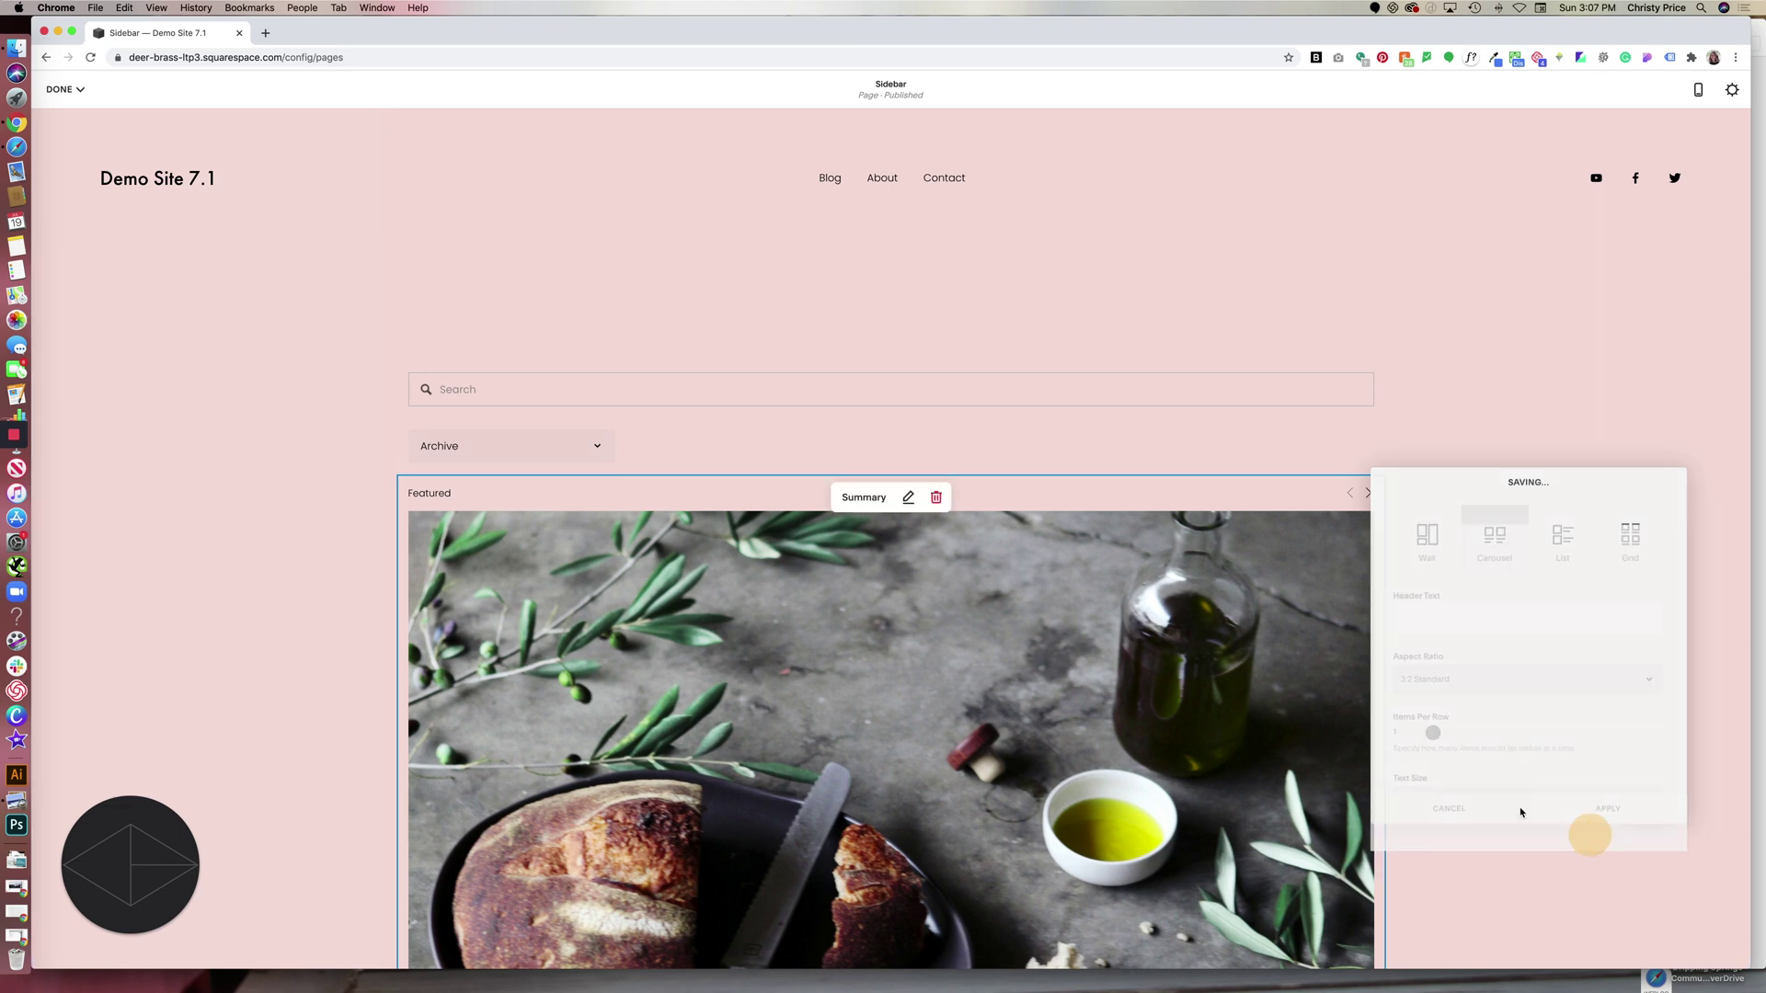
click(394, 472)
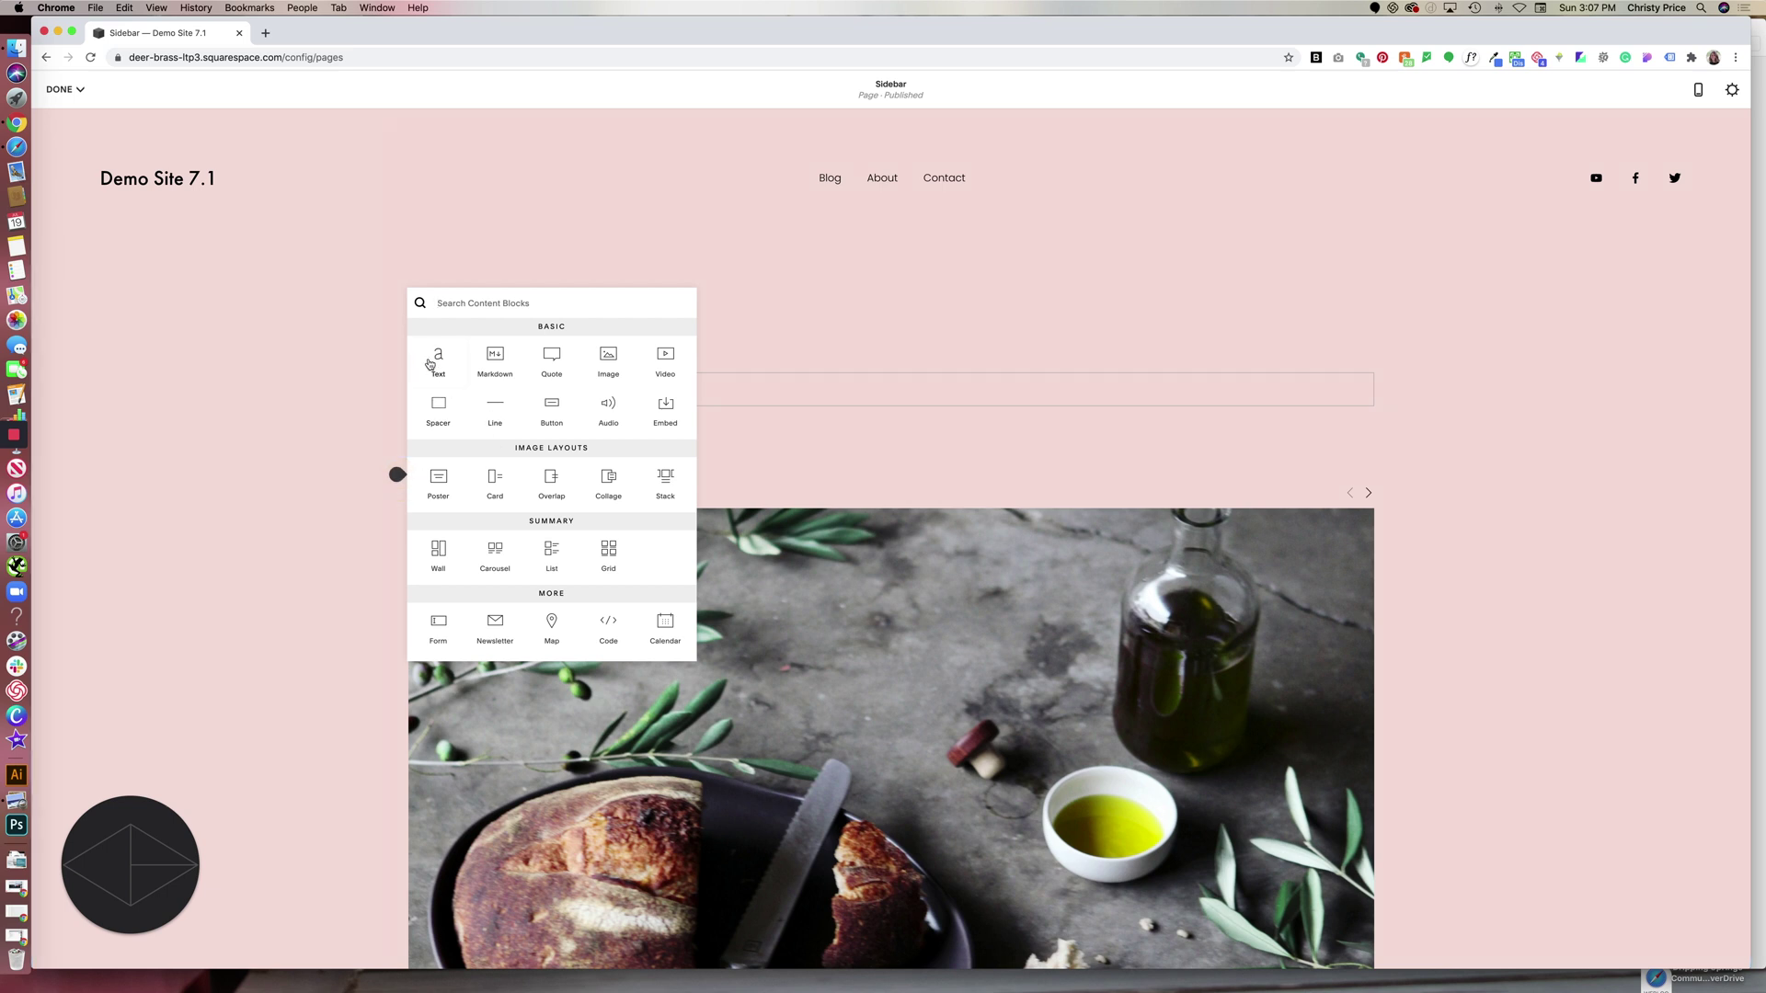
- Add a 'Featured Posts' text block above the carousel styled as Heading 3
click(433, 359)
click(492, 506)
text(Feat)
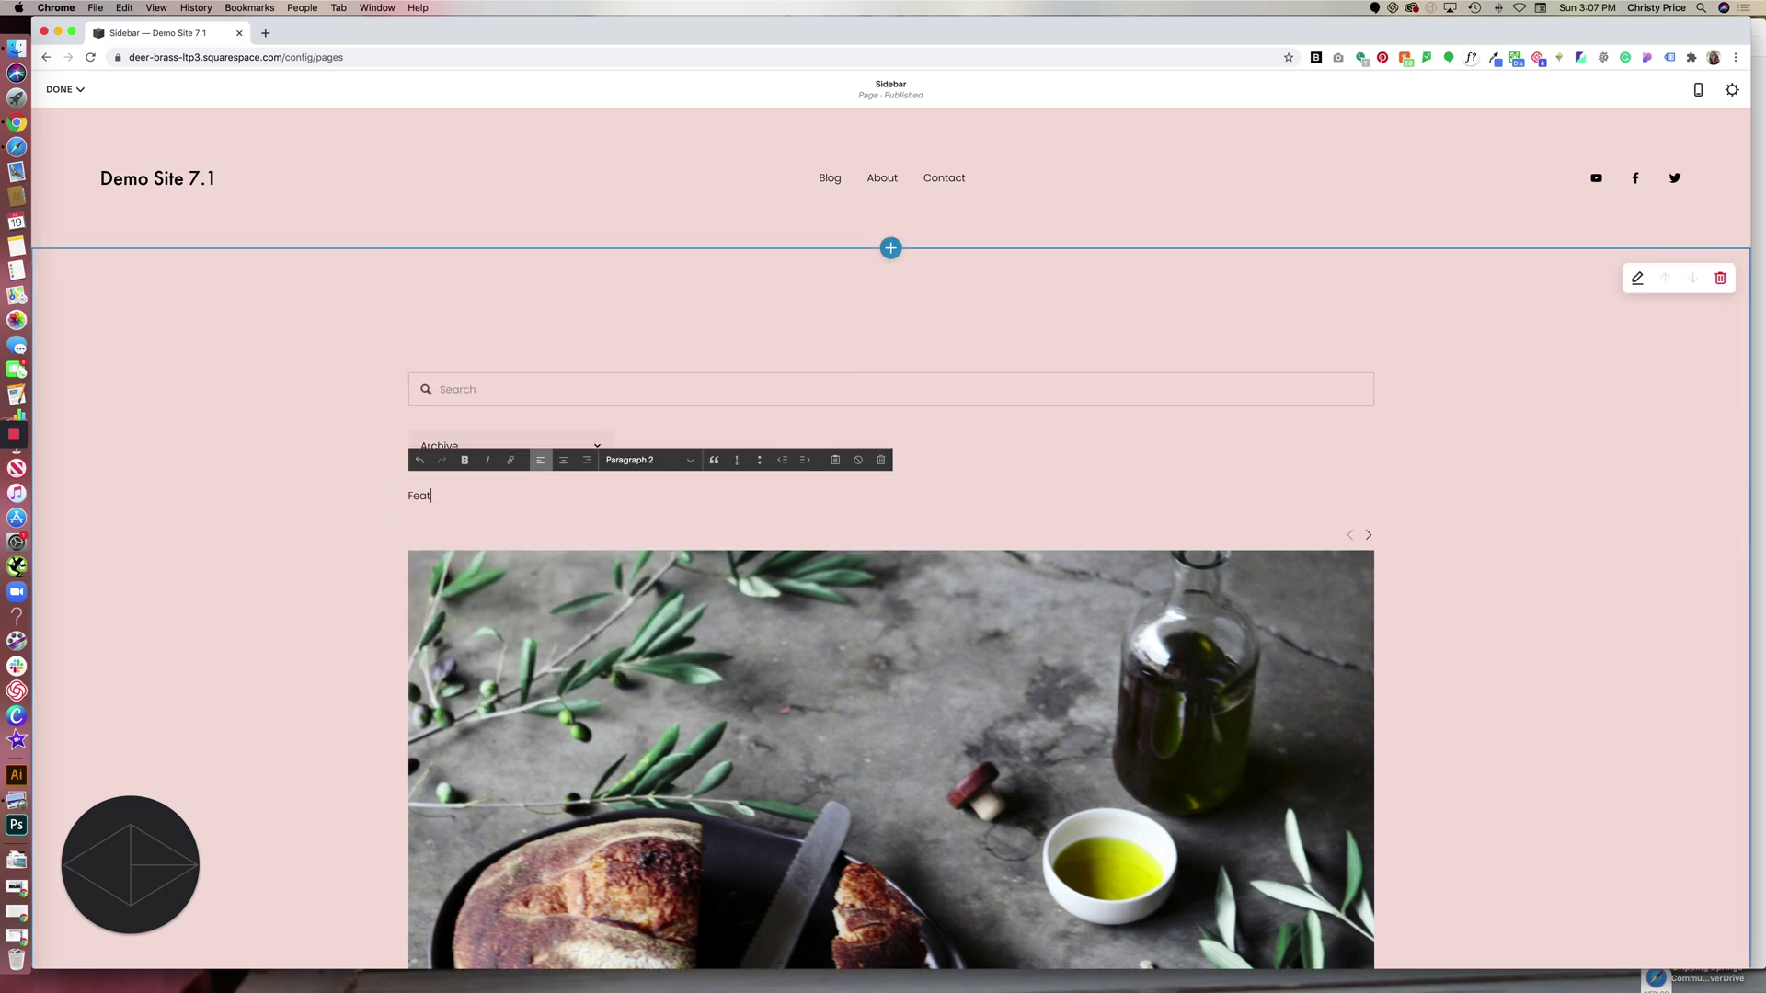
text(ured Posts)
triple_click(479, 497)
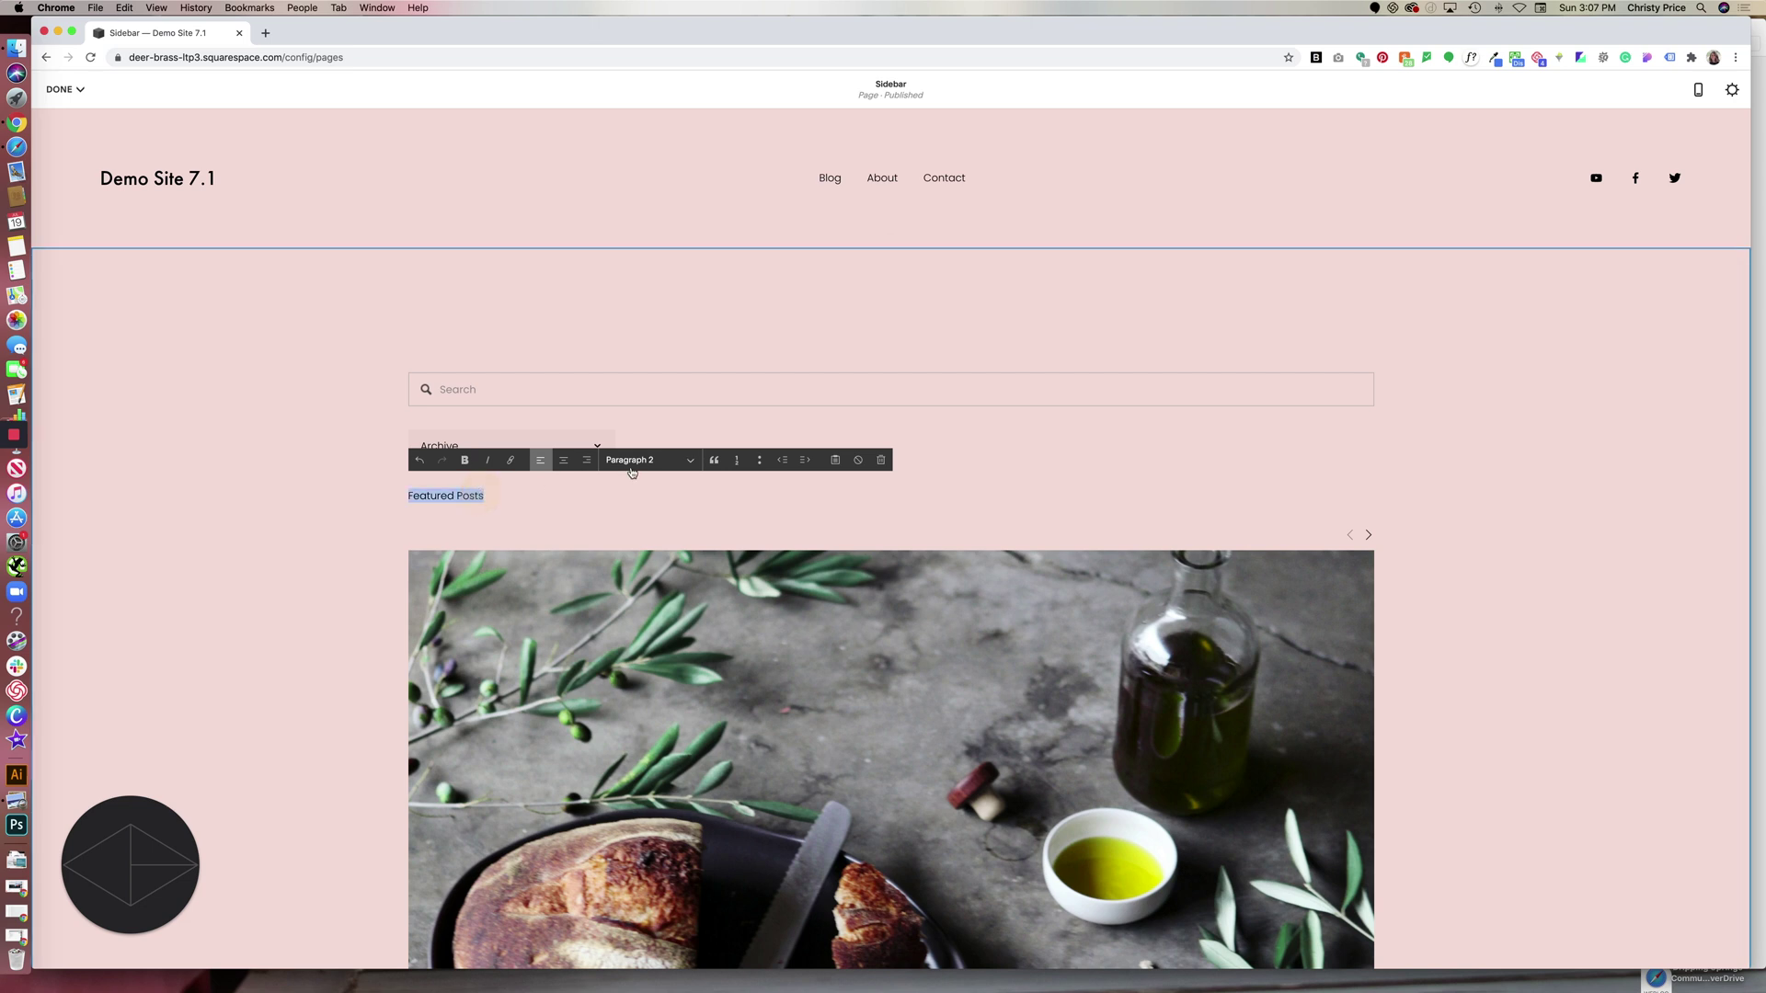
click(647, 460)
click(651, 401)
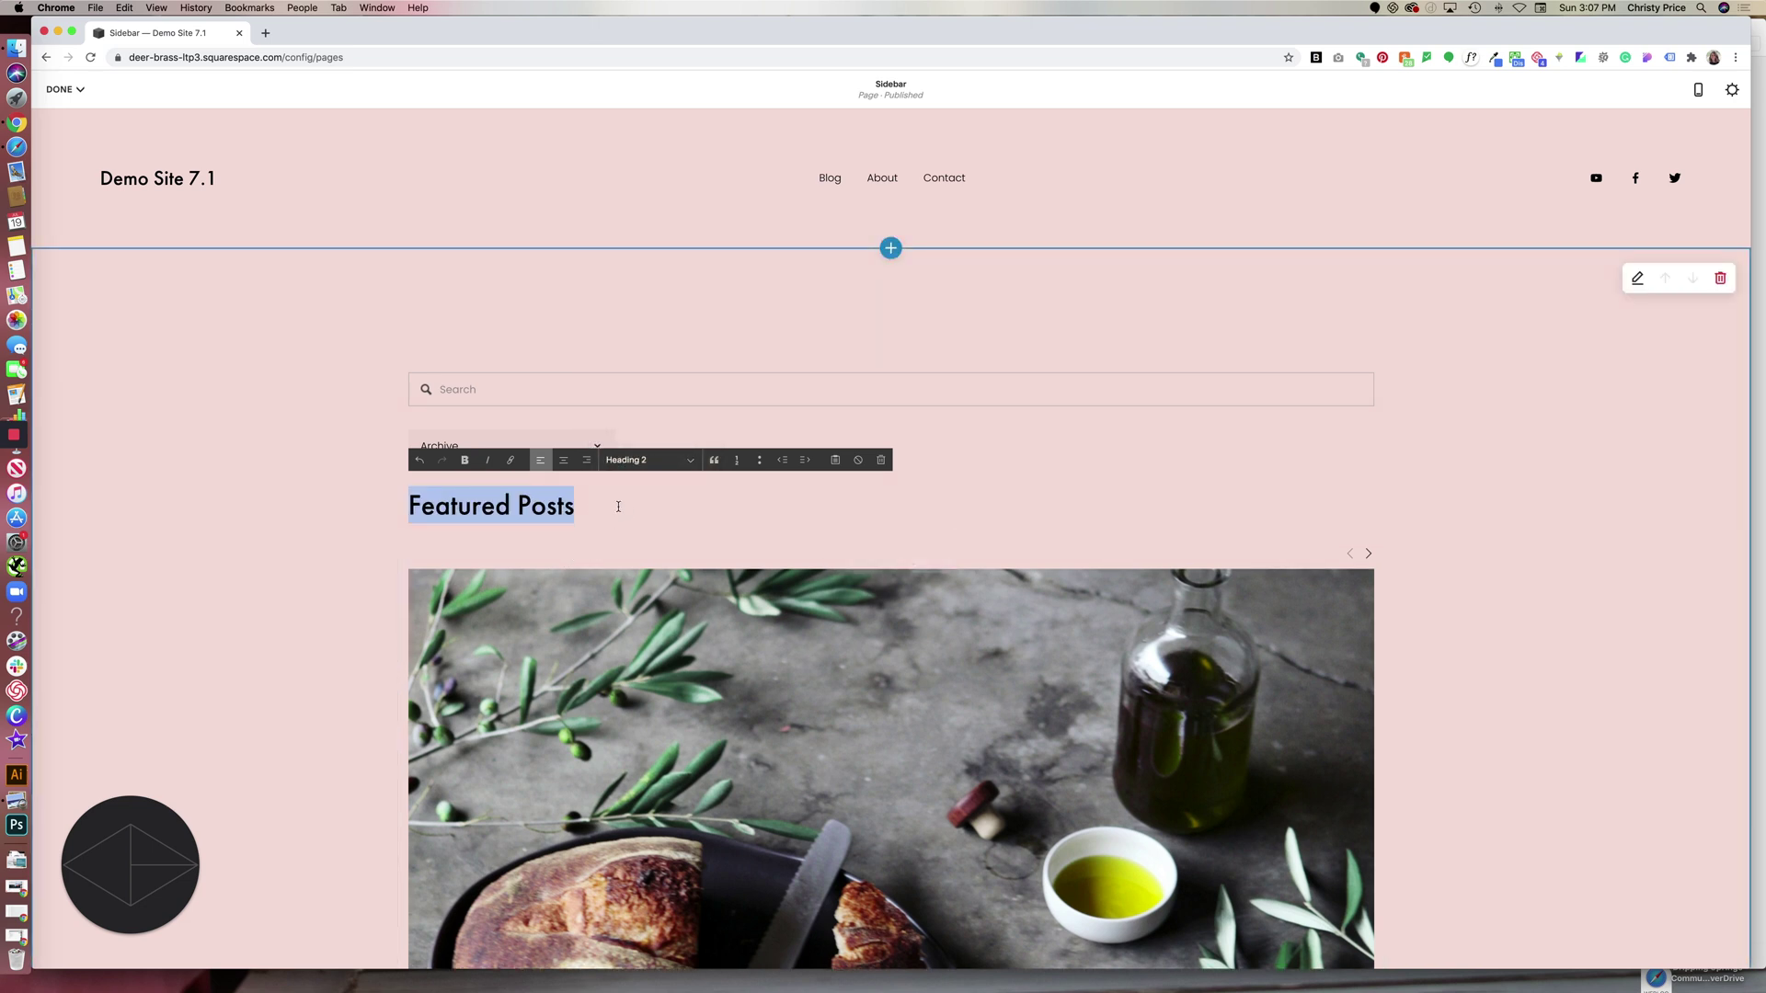
click(647, 460)
click(750, 507)
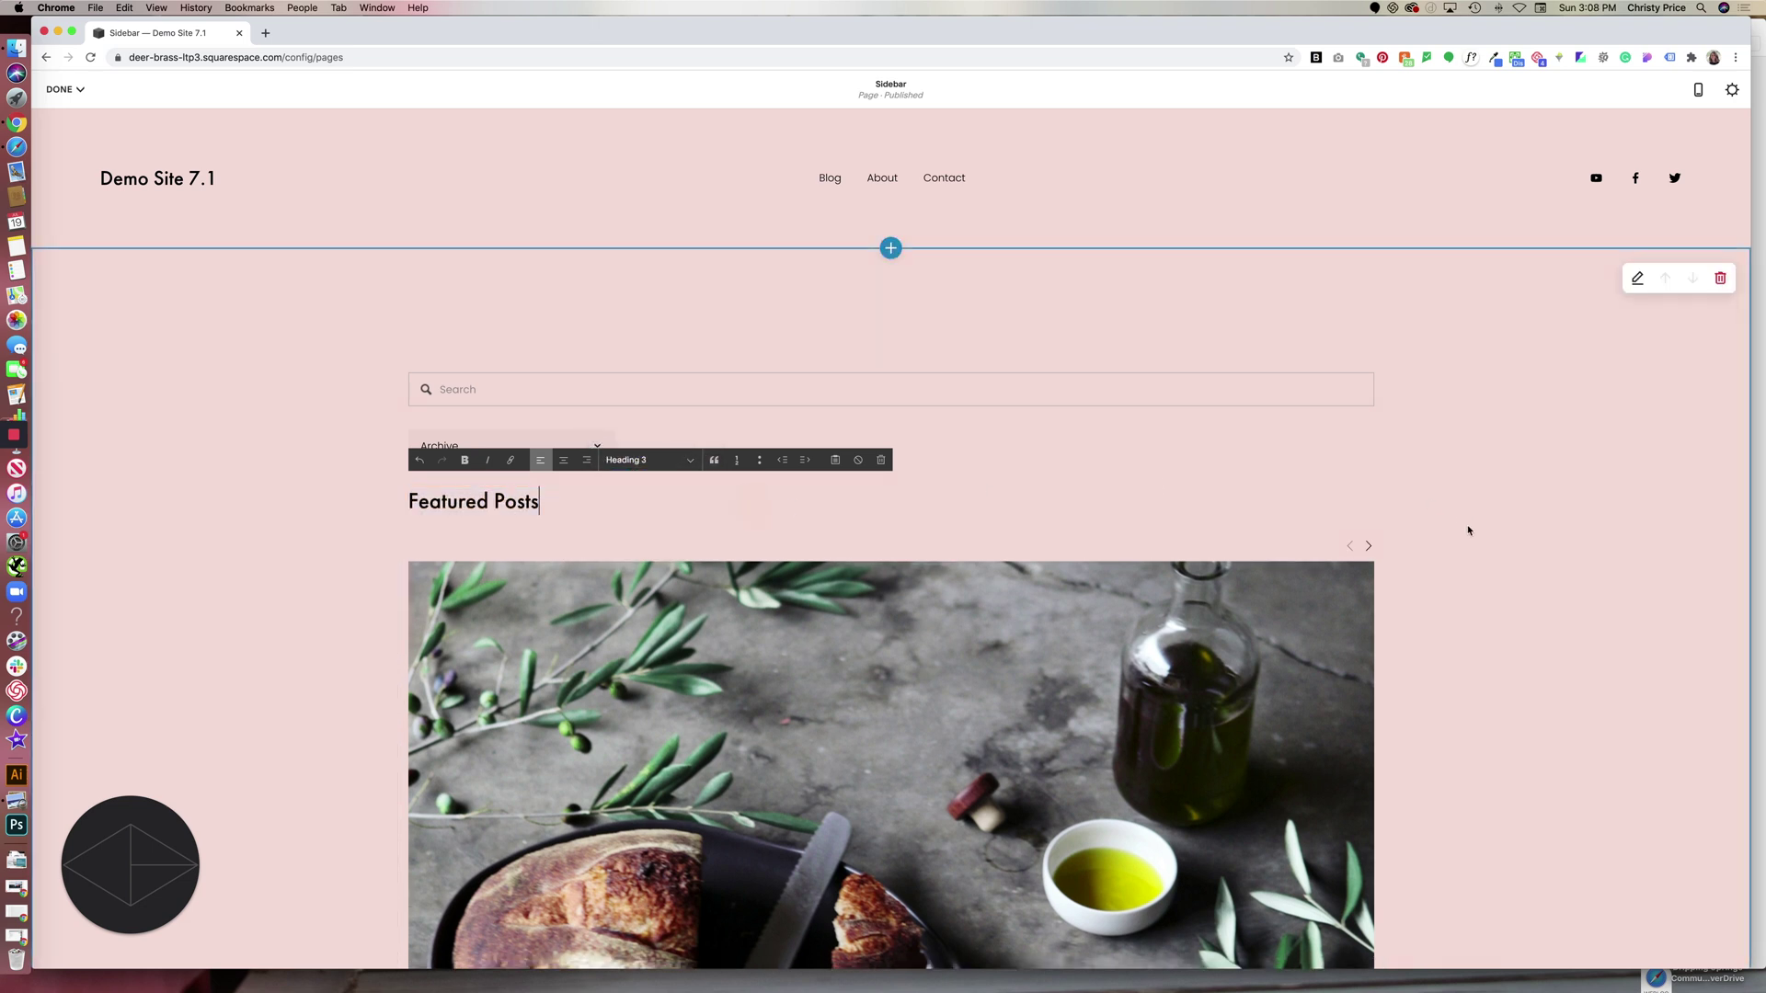
- Finish editing and save the Sidebar page
click(1516, 542)
click(65, 90)
click(65, 121)
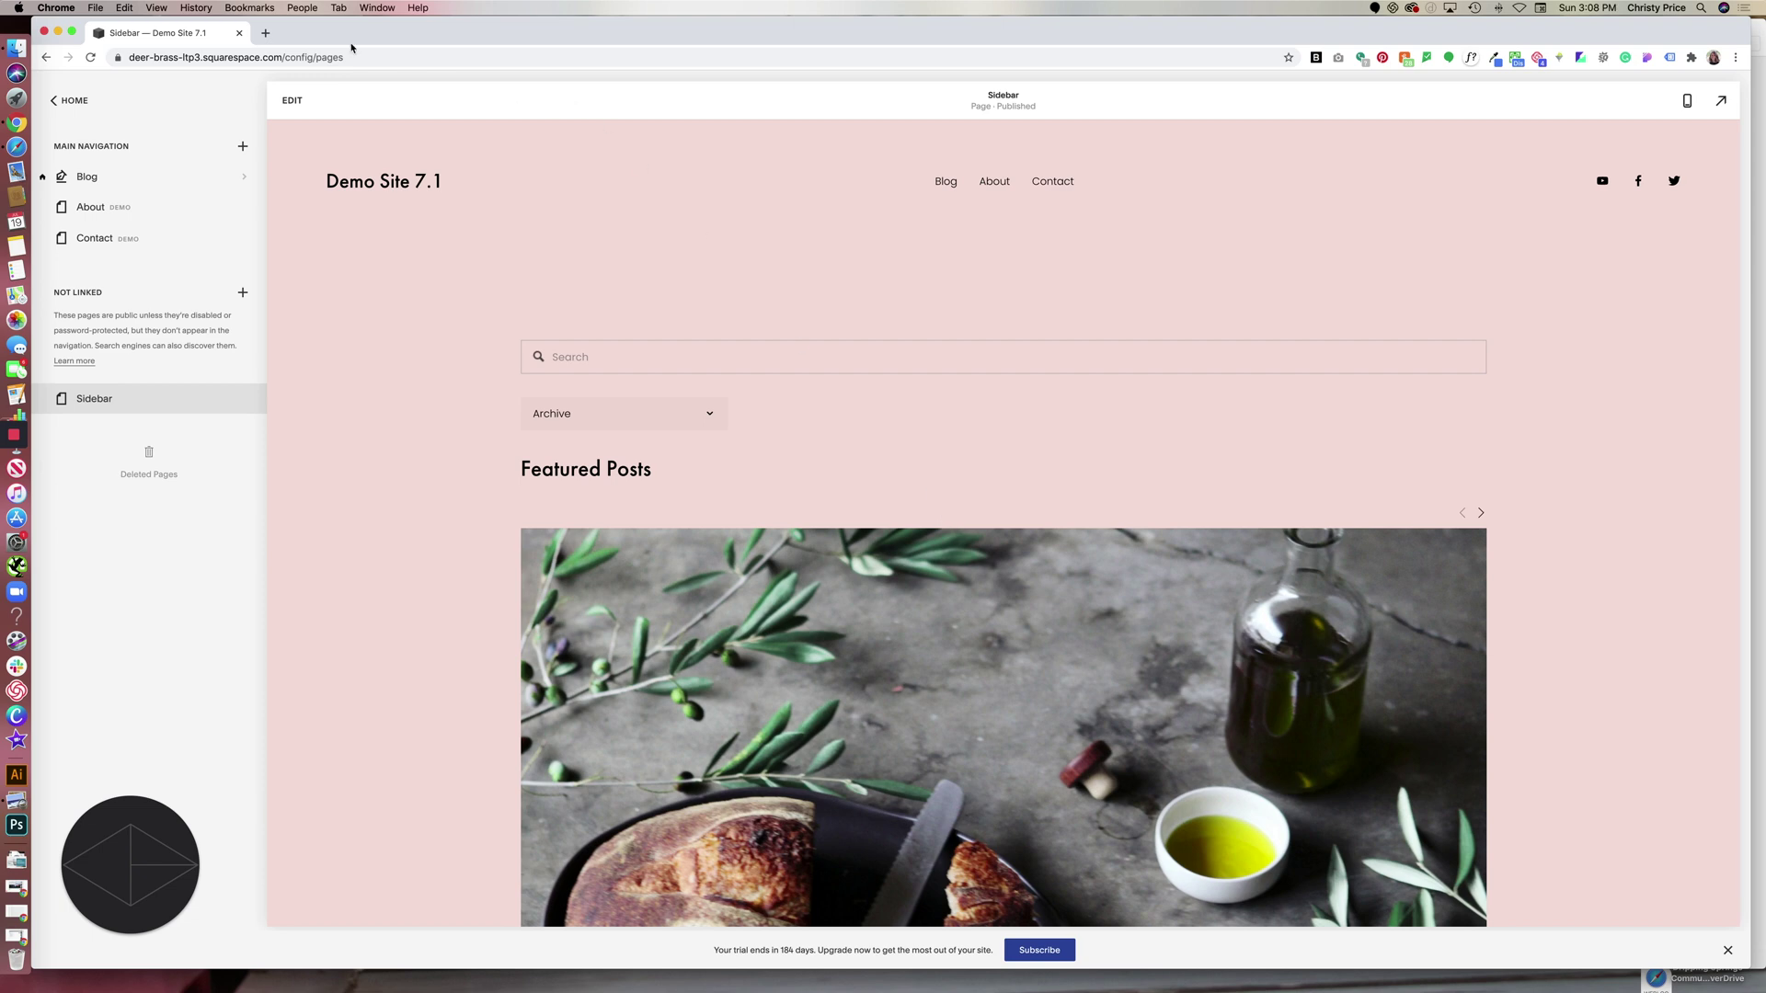
- Load christyprice.com in a new browser tab
key(super+t)
text(christyprice.com)
key(Return)
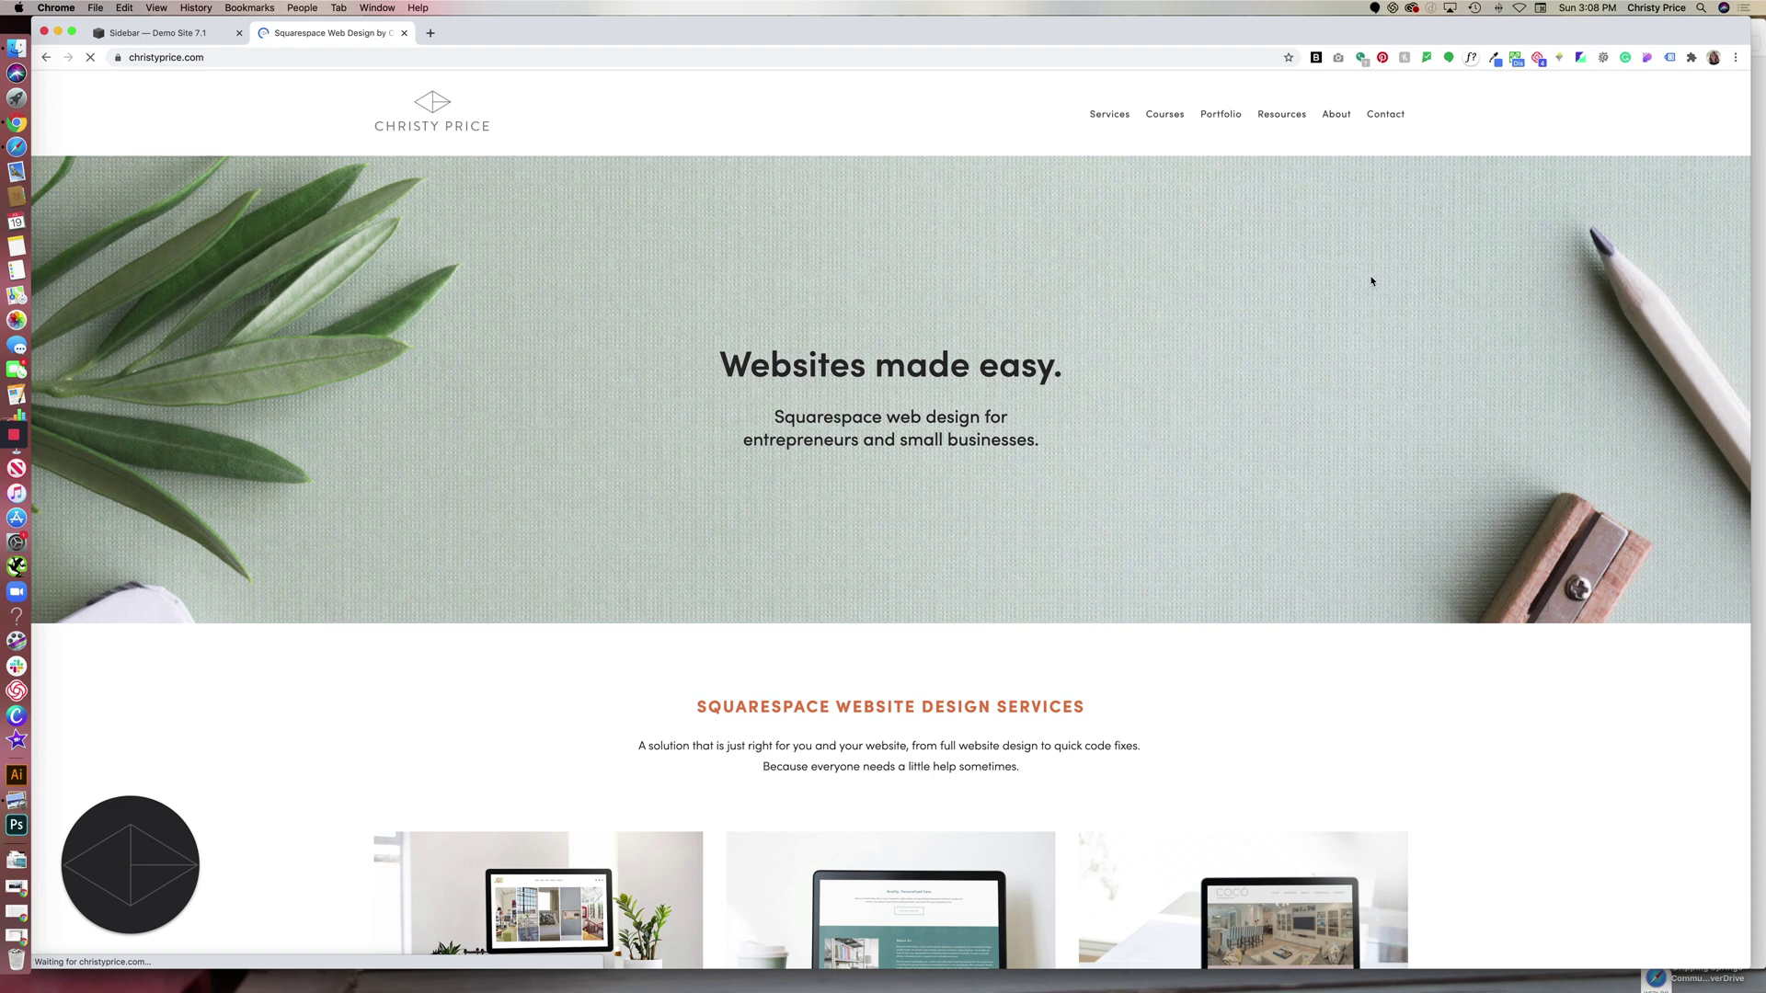
- Read the Invert Logo Color post from Squarespace Tips & Tricks, then go back to the Sidebar tab
mouse_move(1296, 113)
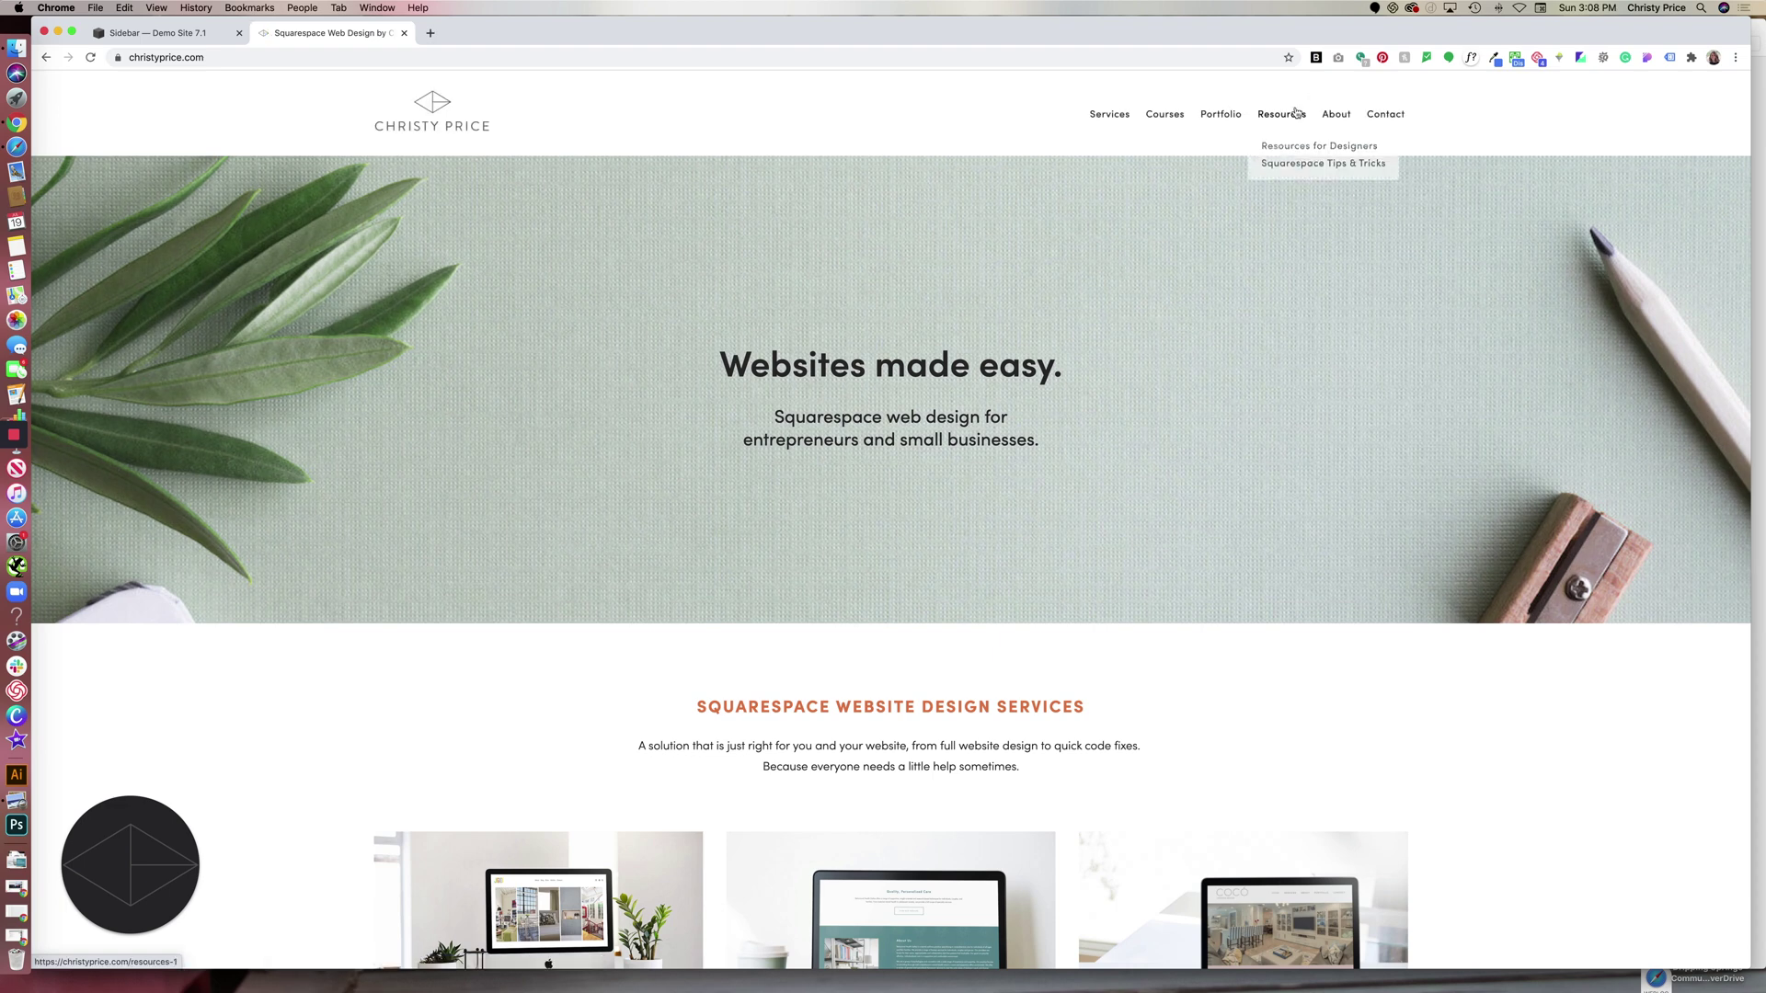
click(1294, 162)
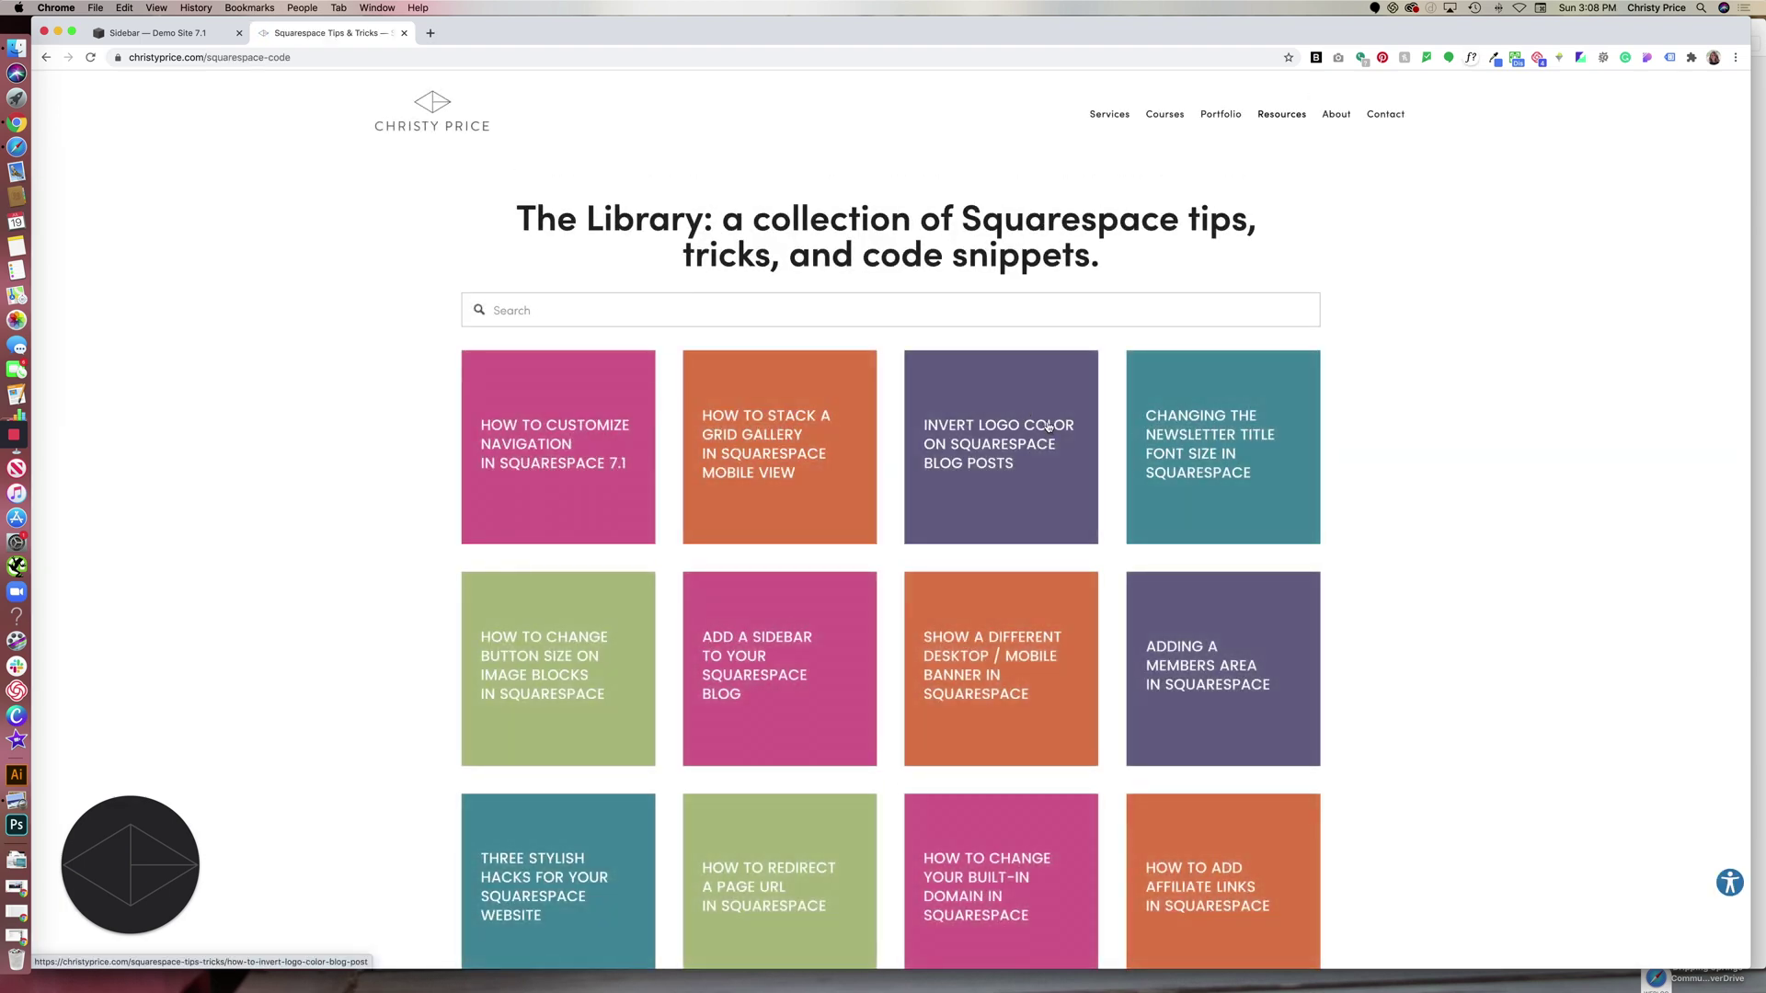
click(1066, 386)
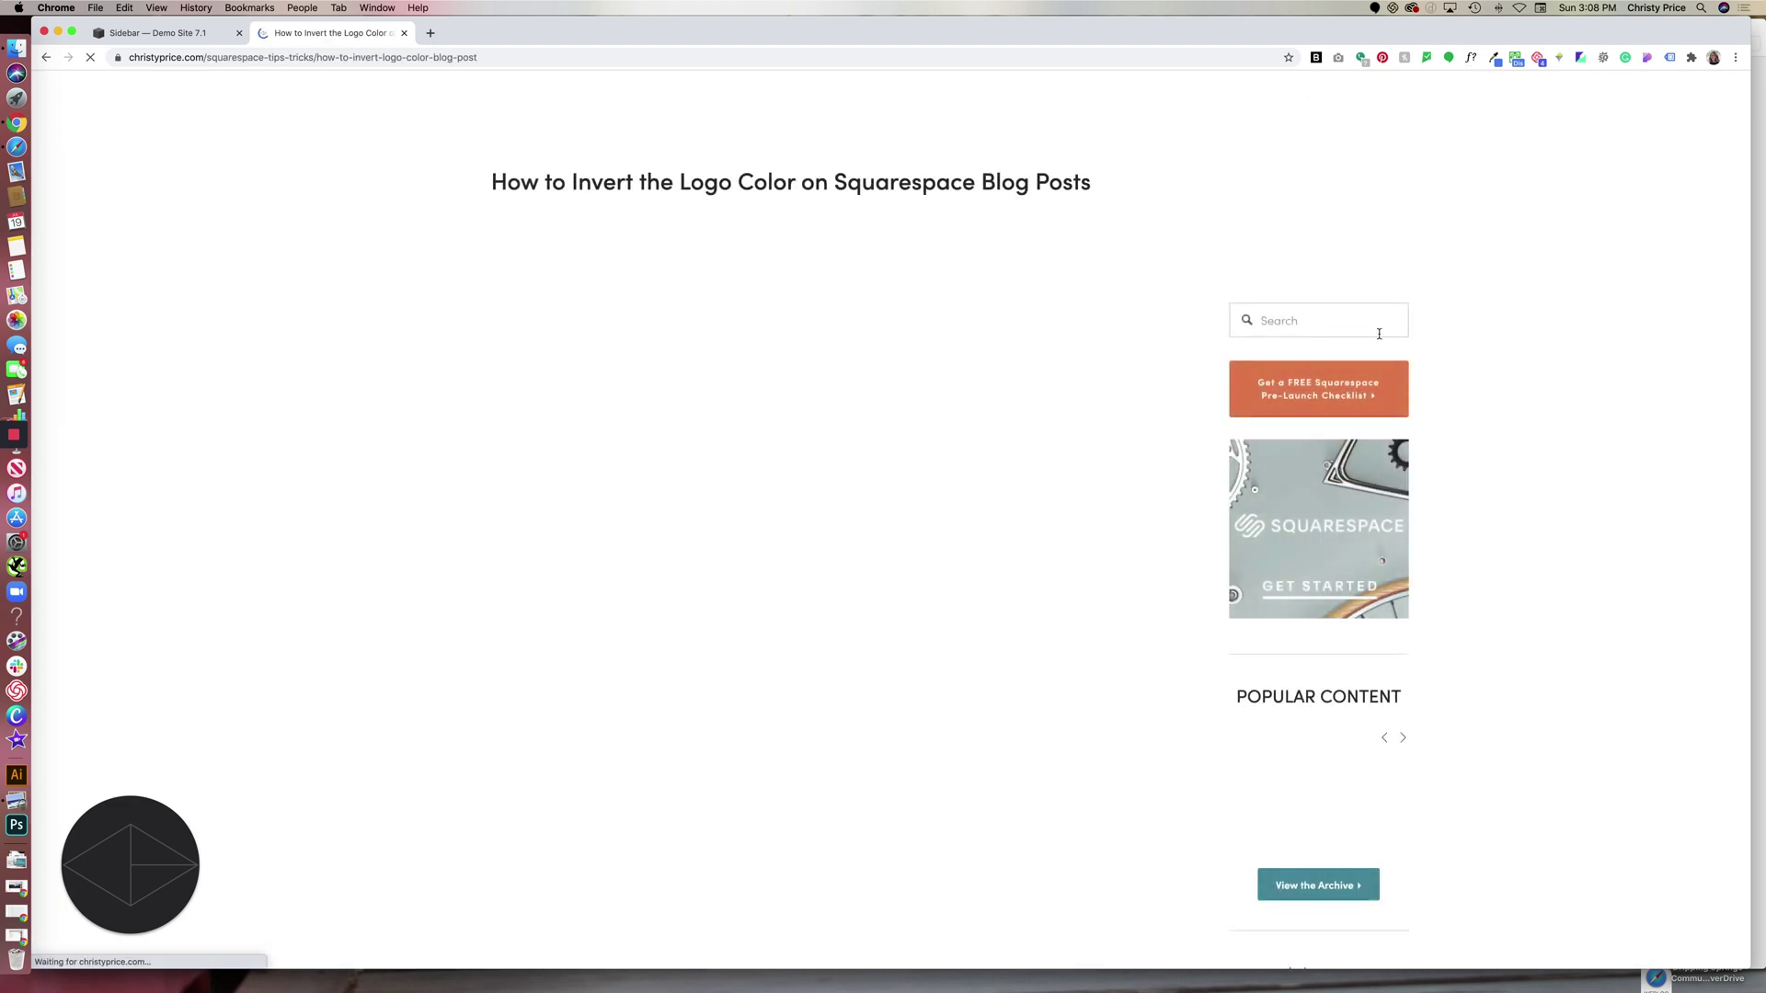
scroll(1353, 549, down, 3)
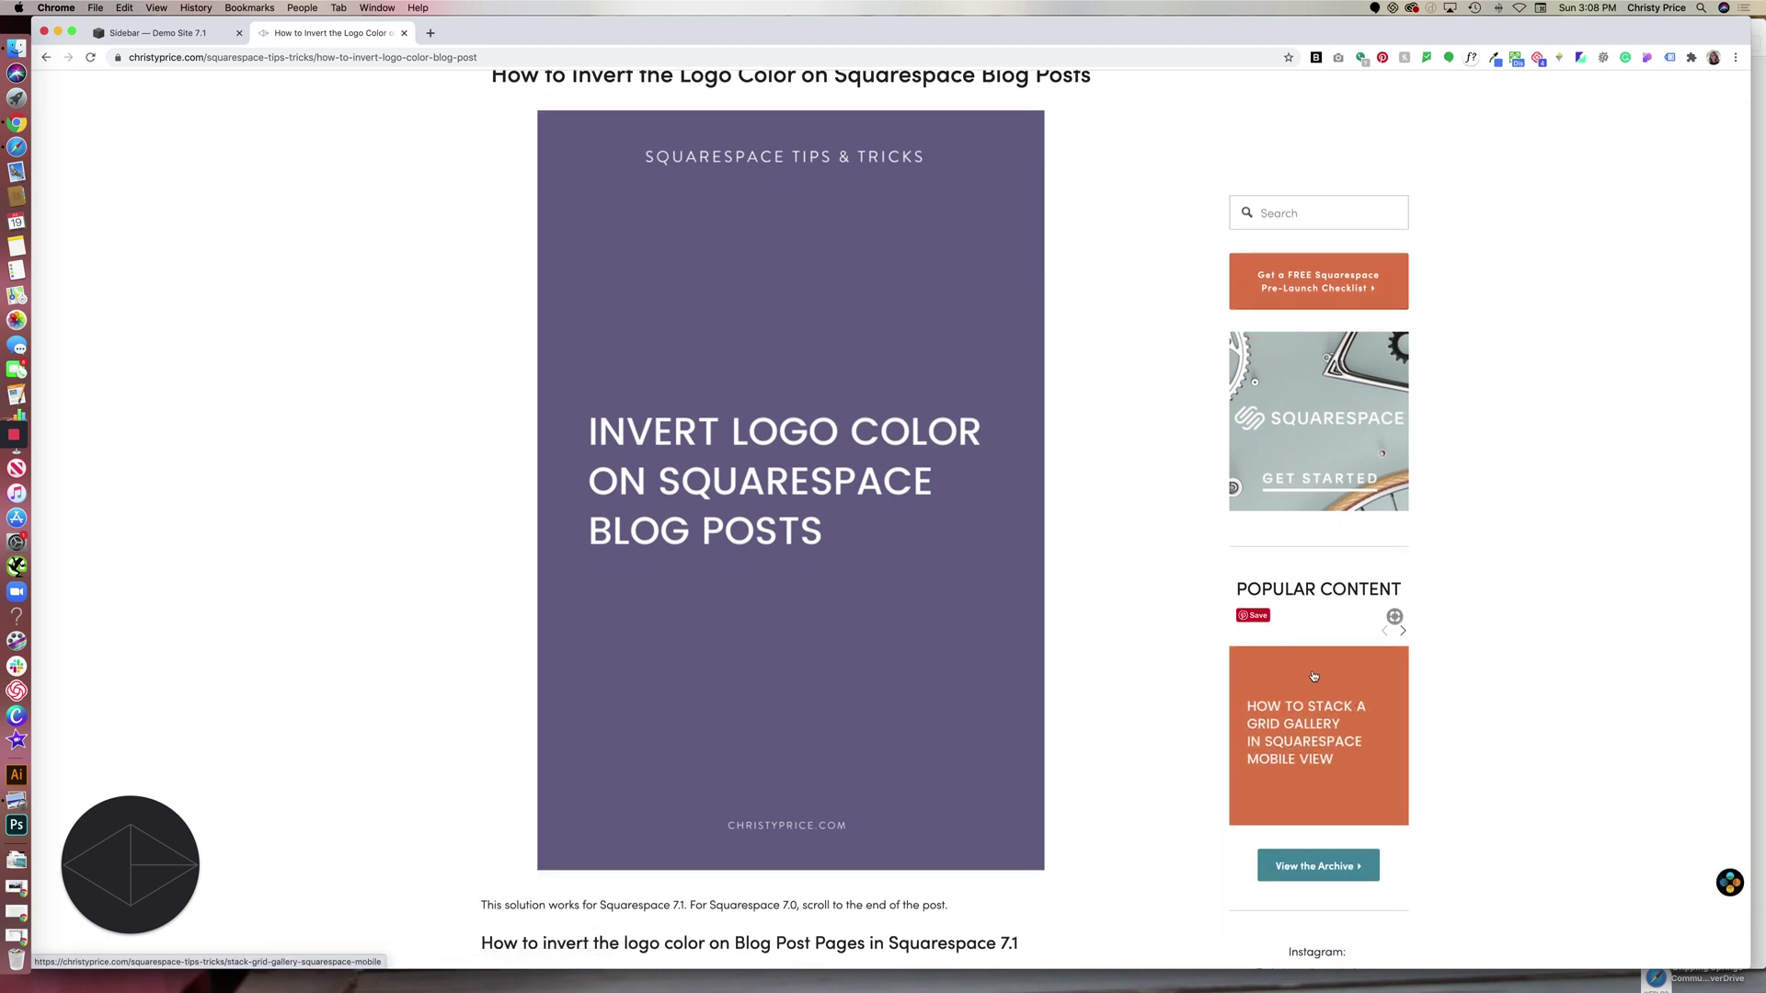
scroll(1306, 667, down, 1)
scroll(1304, 639, down, 10)
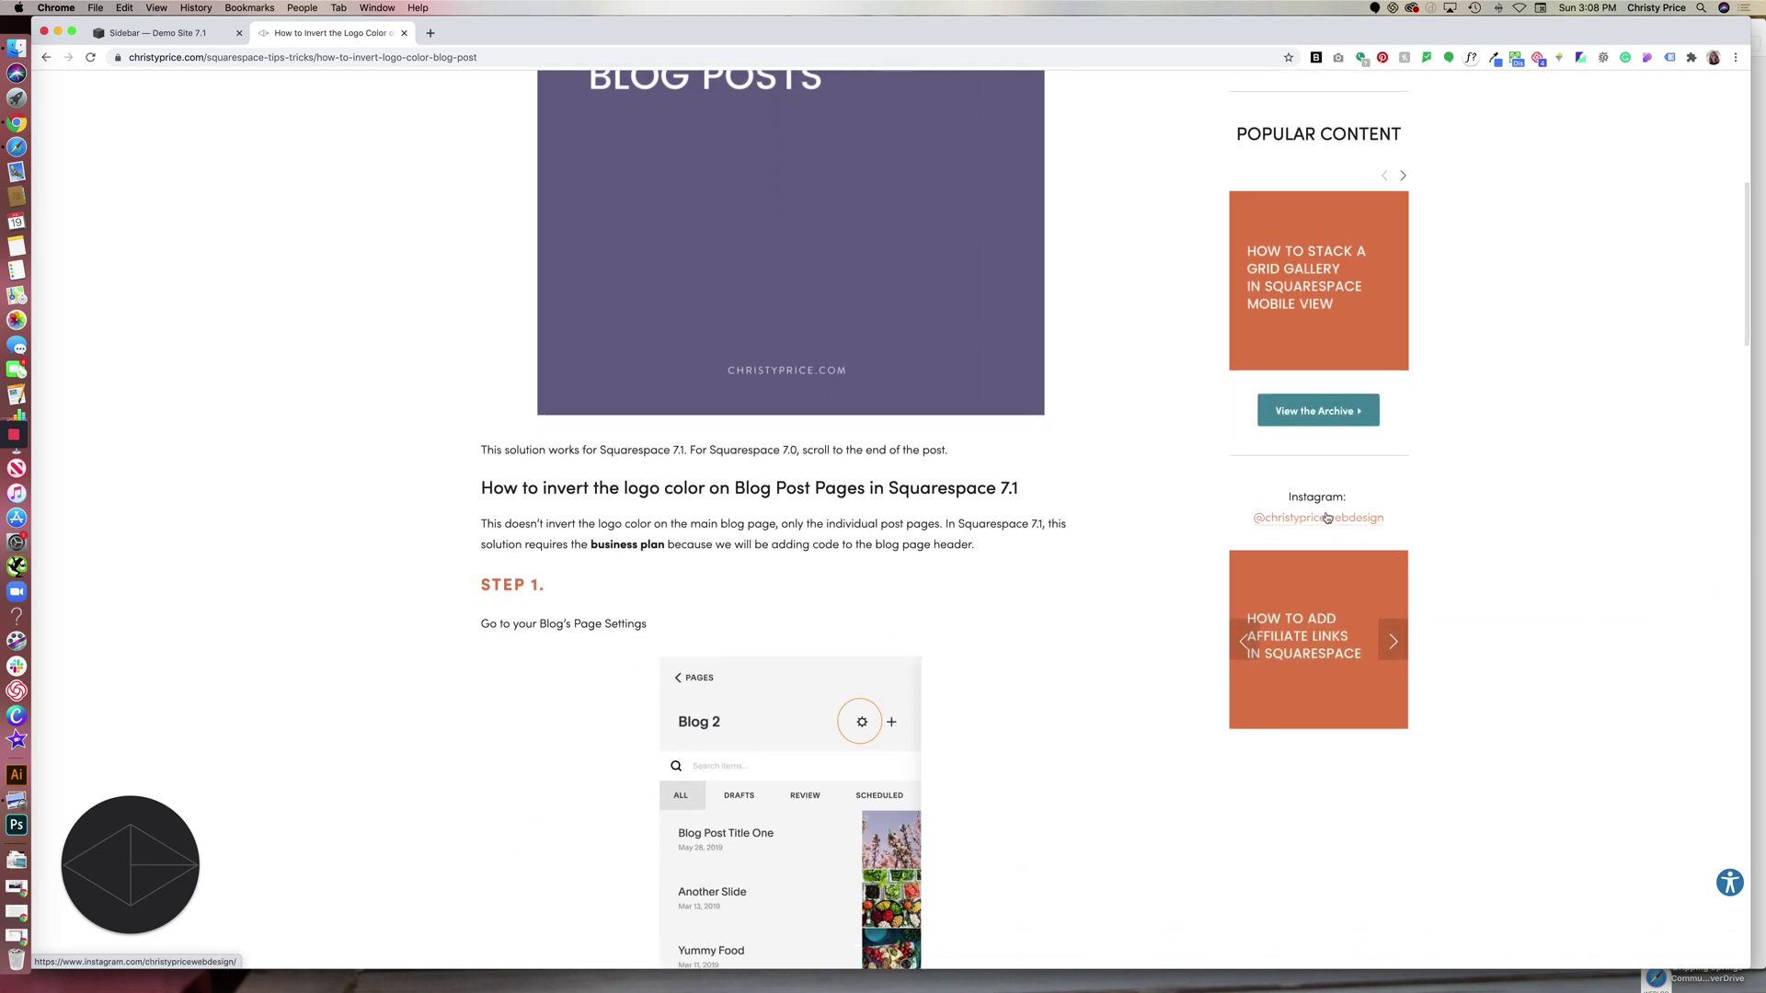
scroll(1350, 219, up, 10)
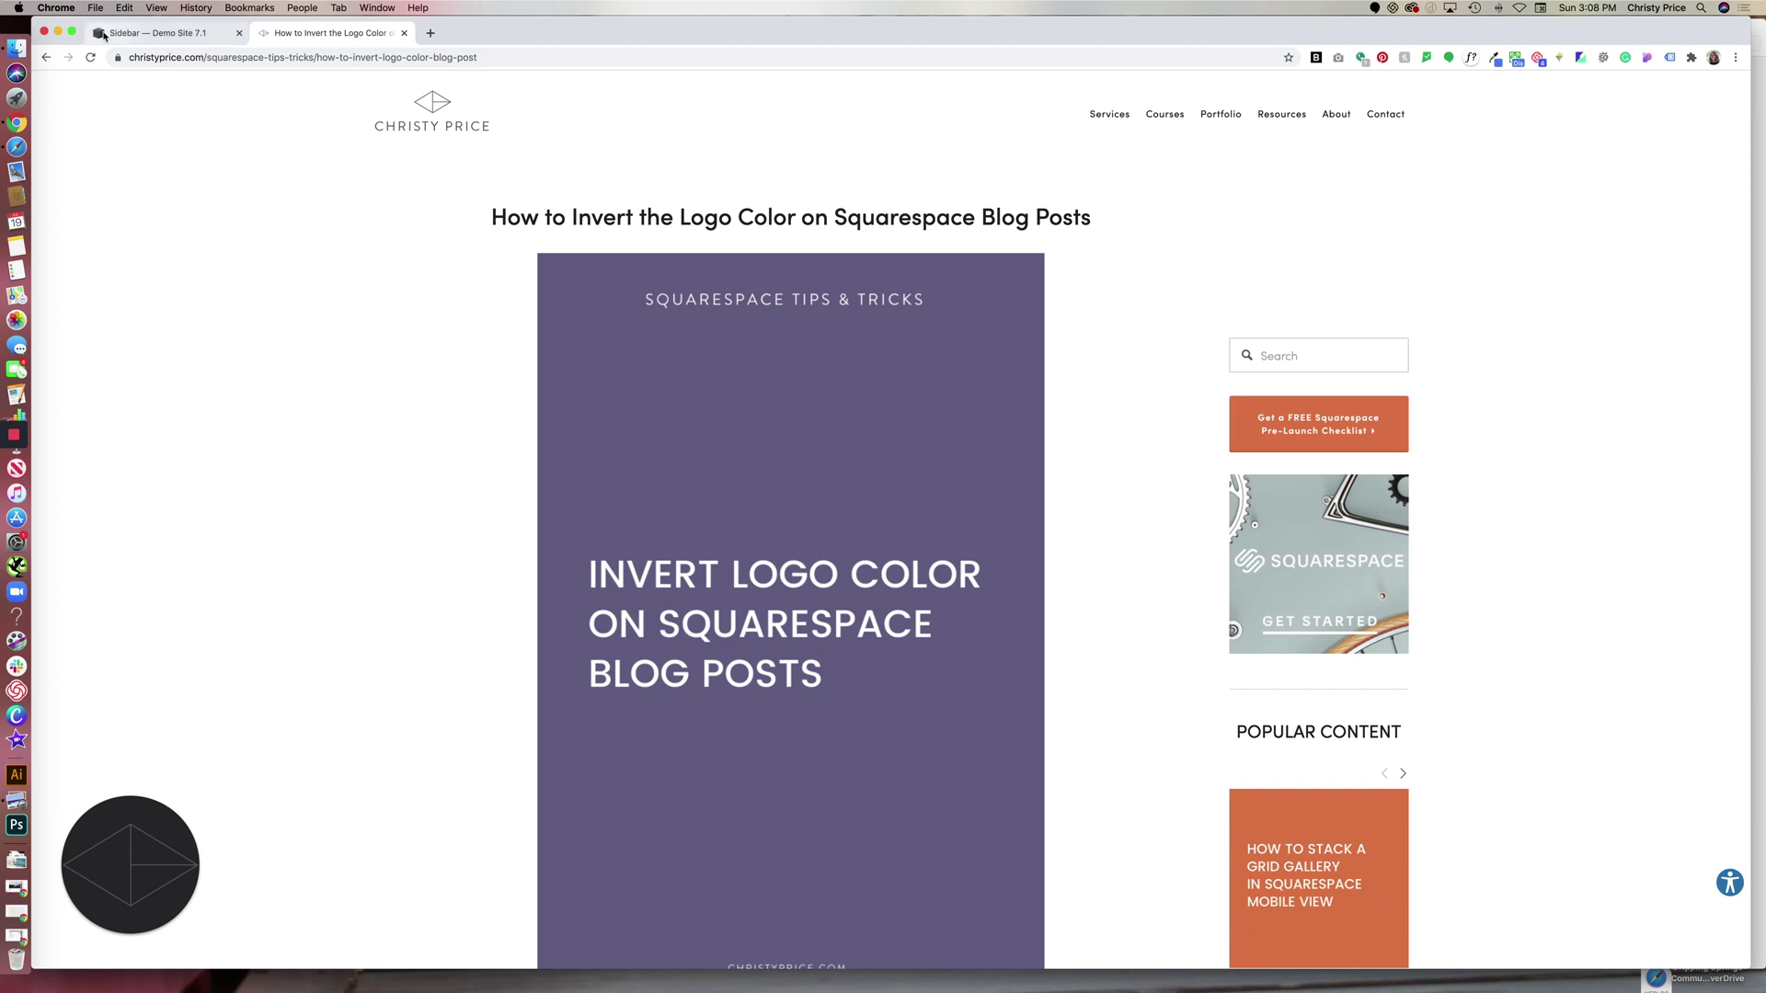
click(147, 33)
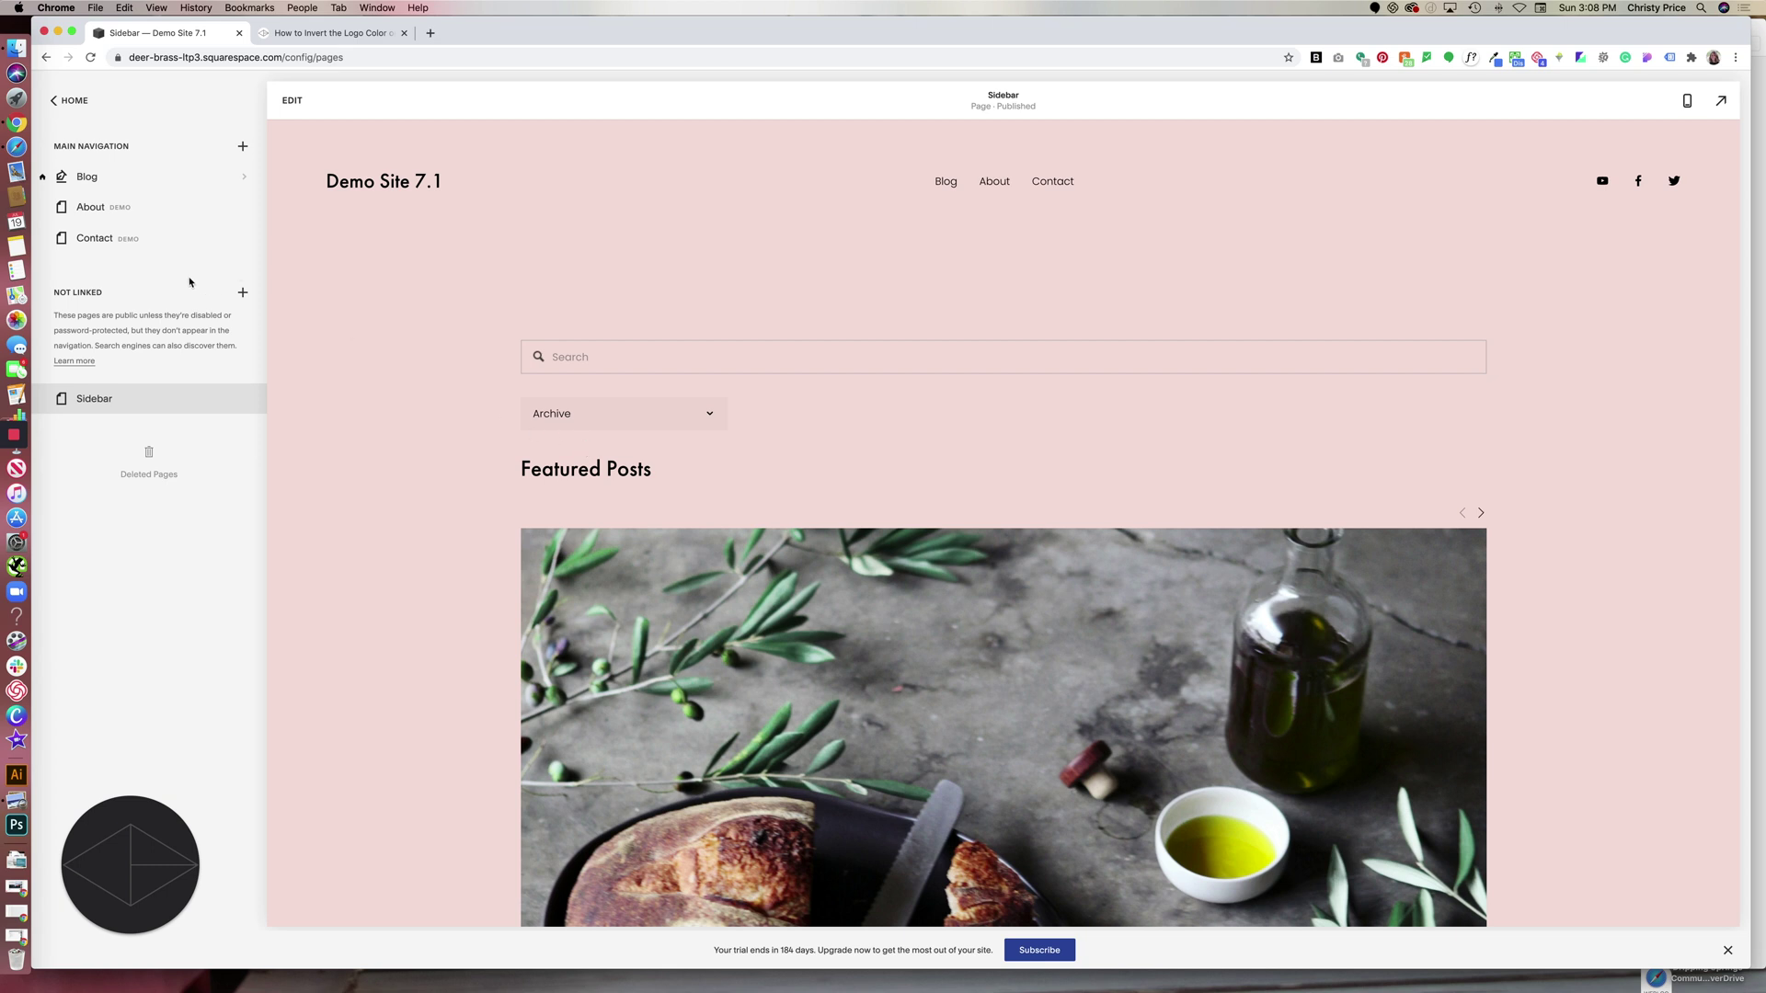
click(241, 293)
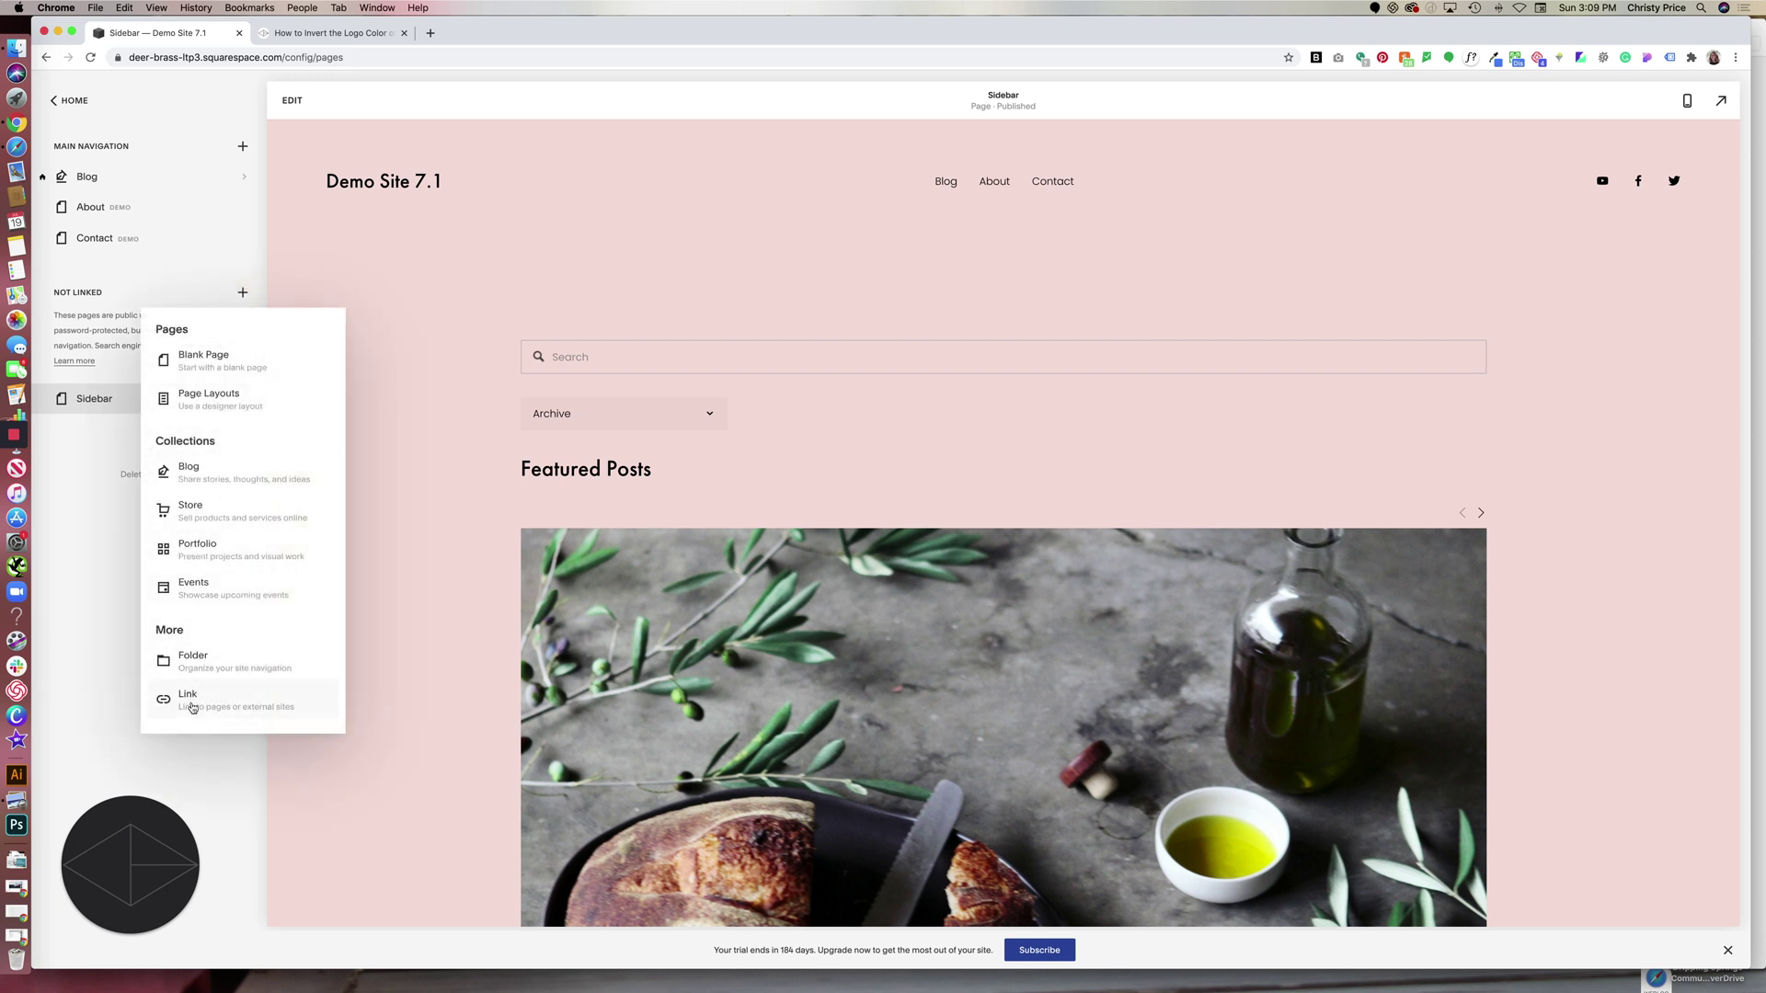
- Create a Not Linked link item titled 'sidebar plugin css'
click(192, 706)
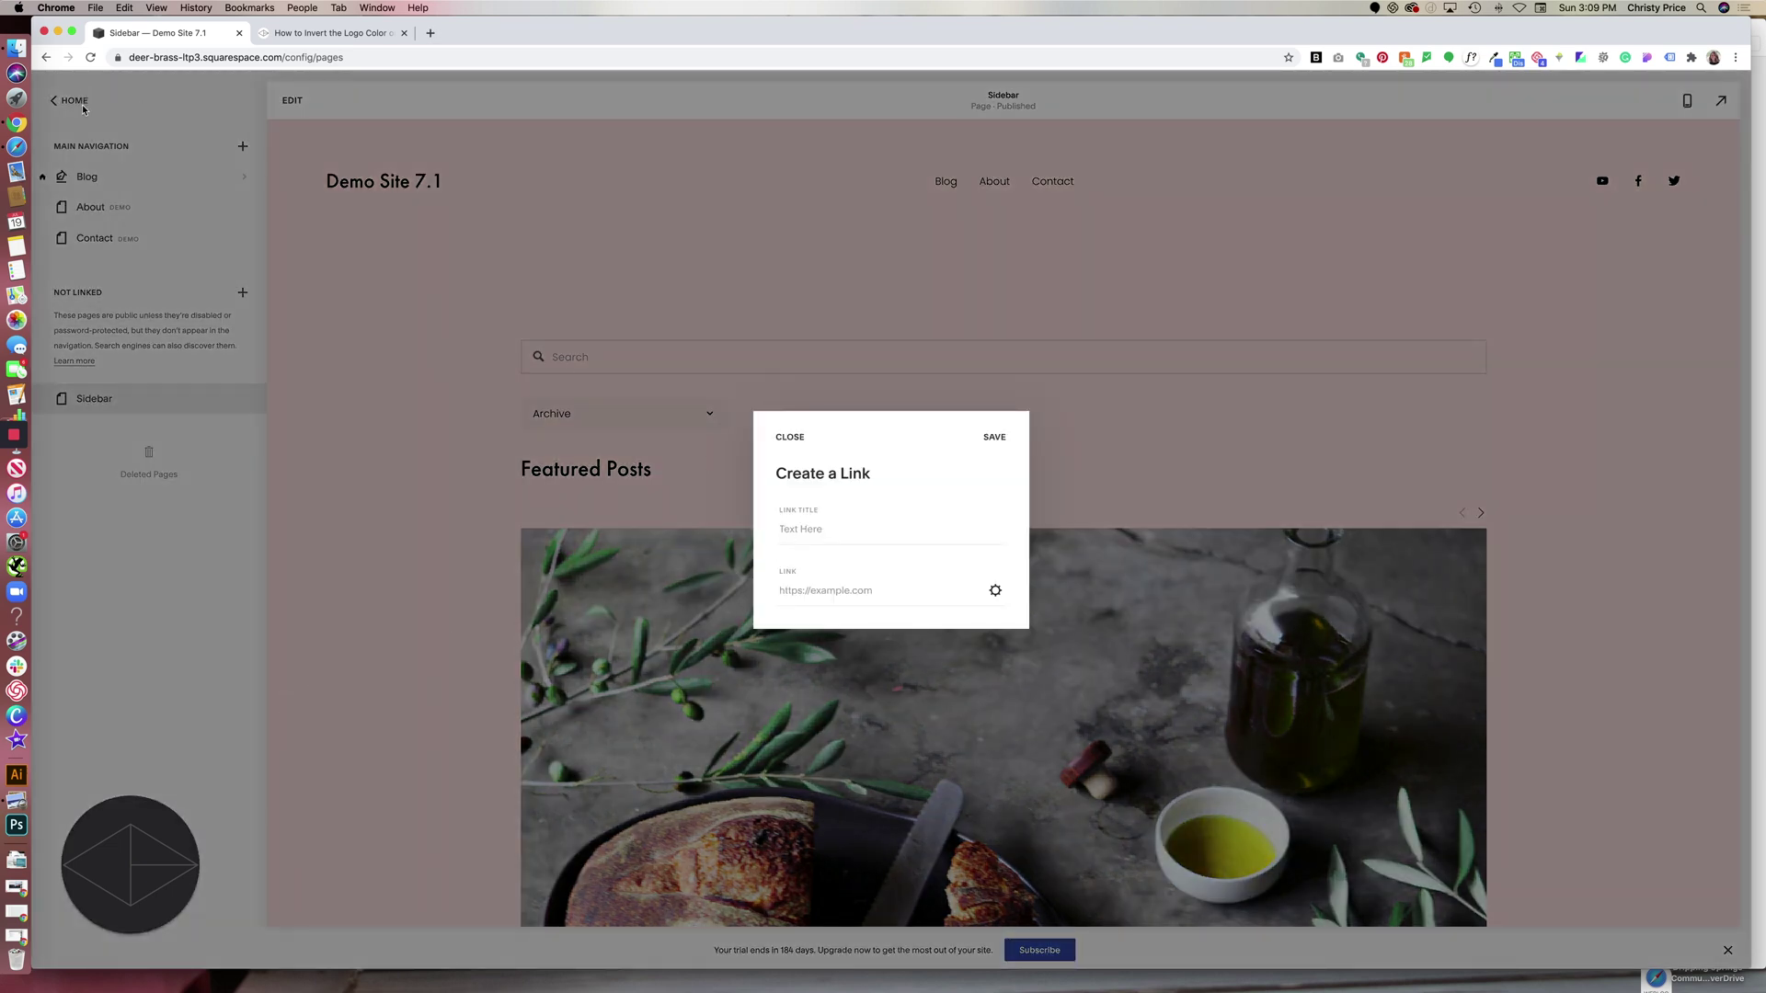
click(804, 531)
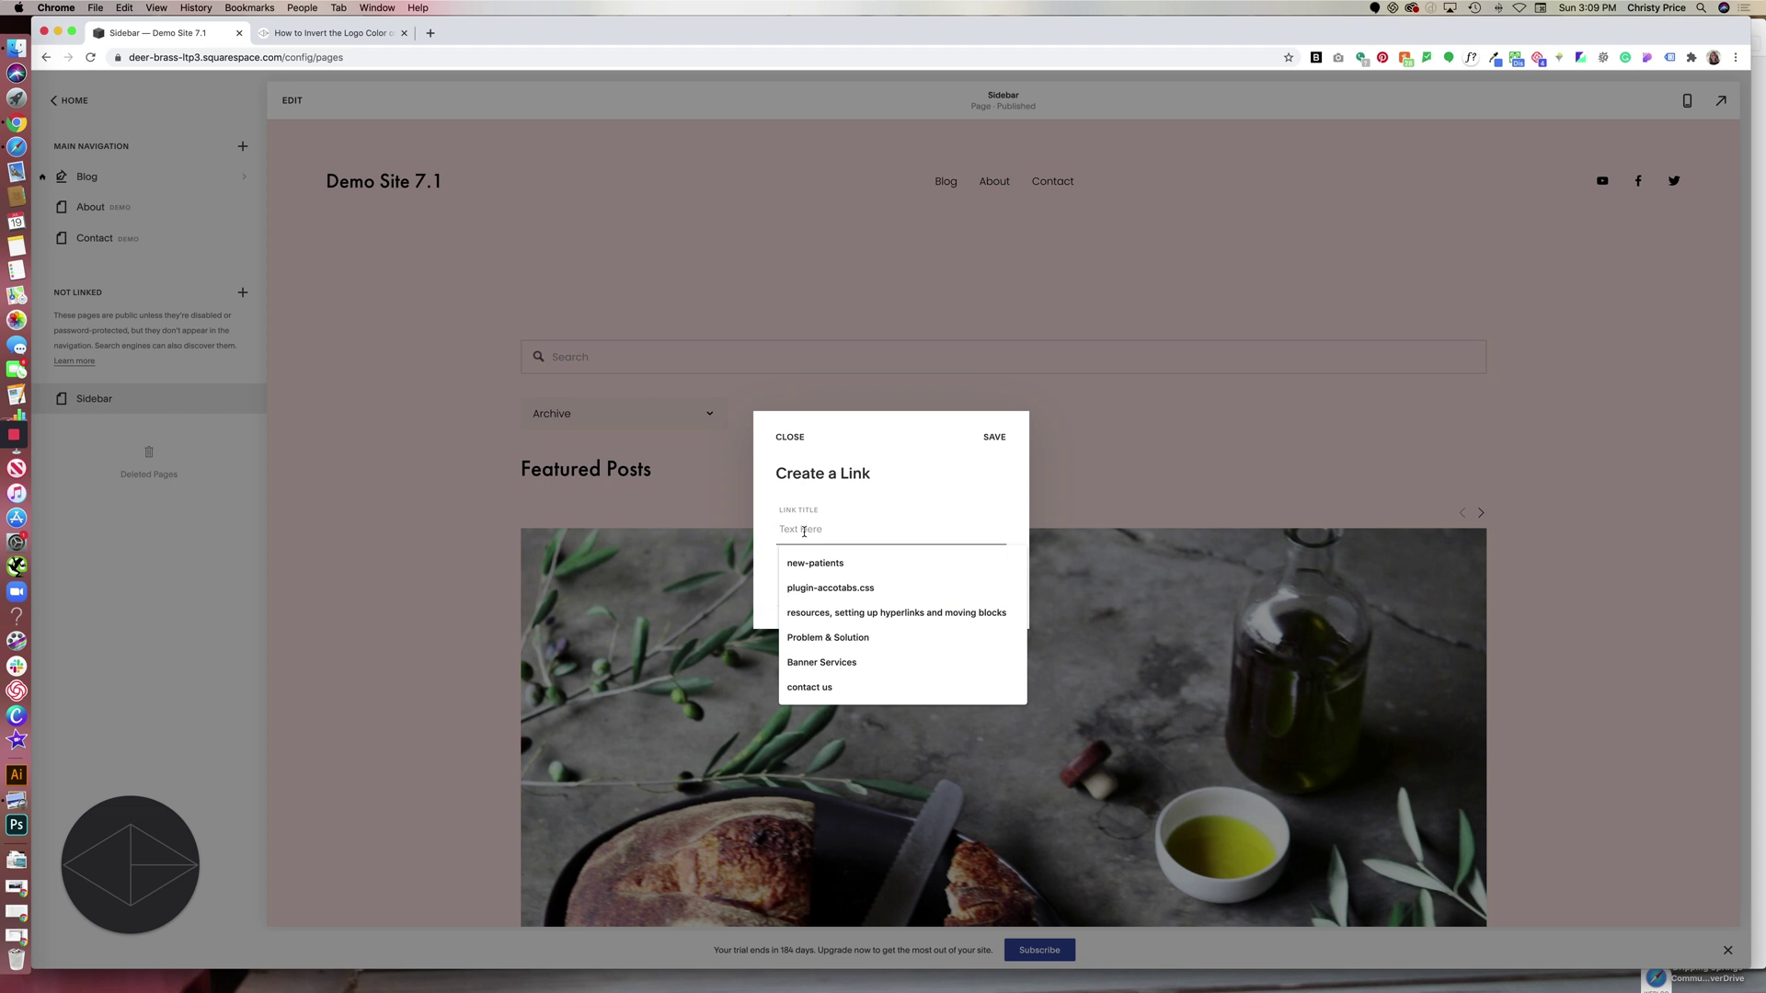
text(side)
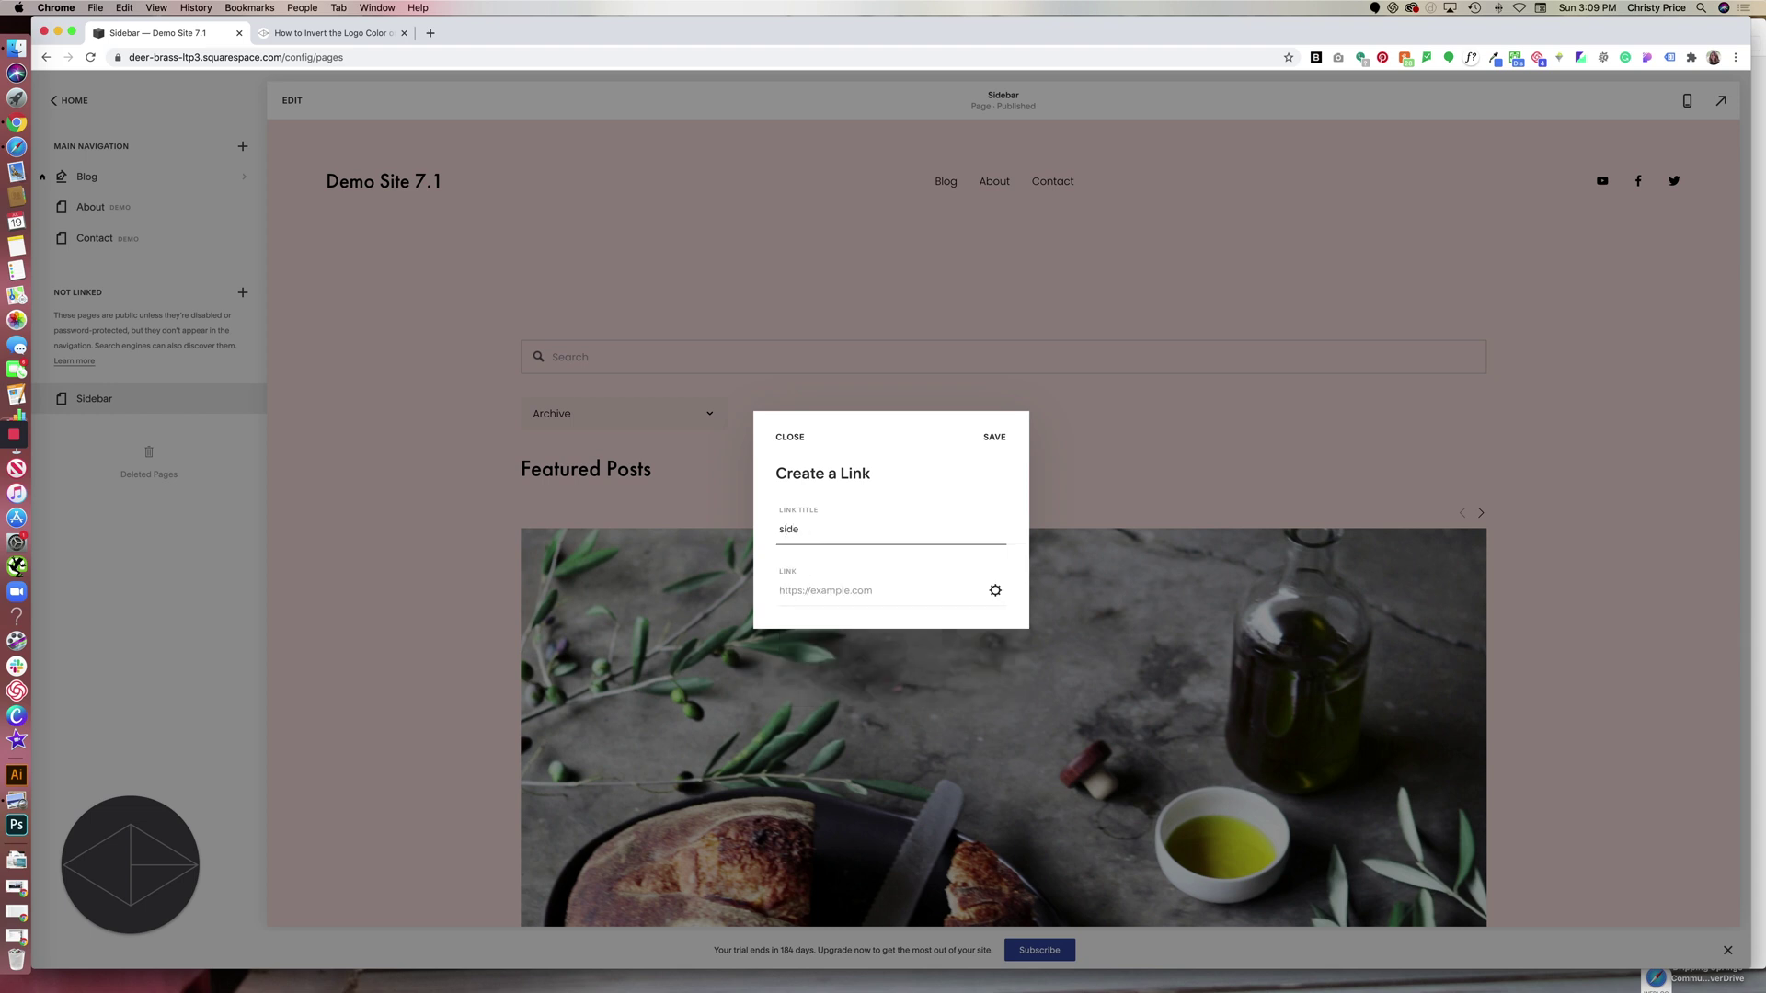
text(bar plugin css)
triple_click(857, 531)
click(878, 531)
- Point the link to plugin-sidebar.css uploaded from the Squarespace Sidebar Plugin folder, and save
click(998, 594)
click(612, 488)
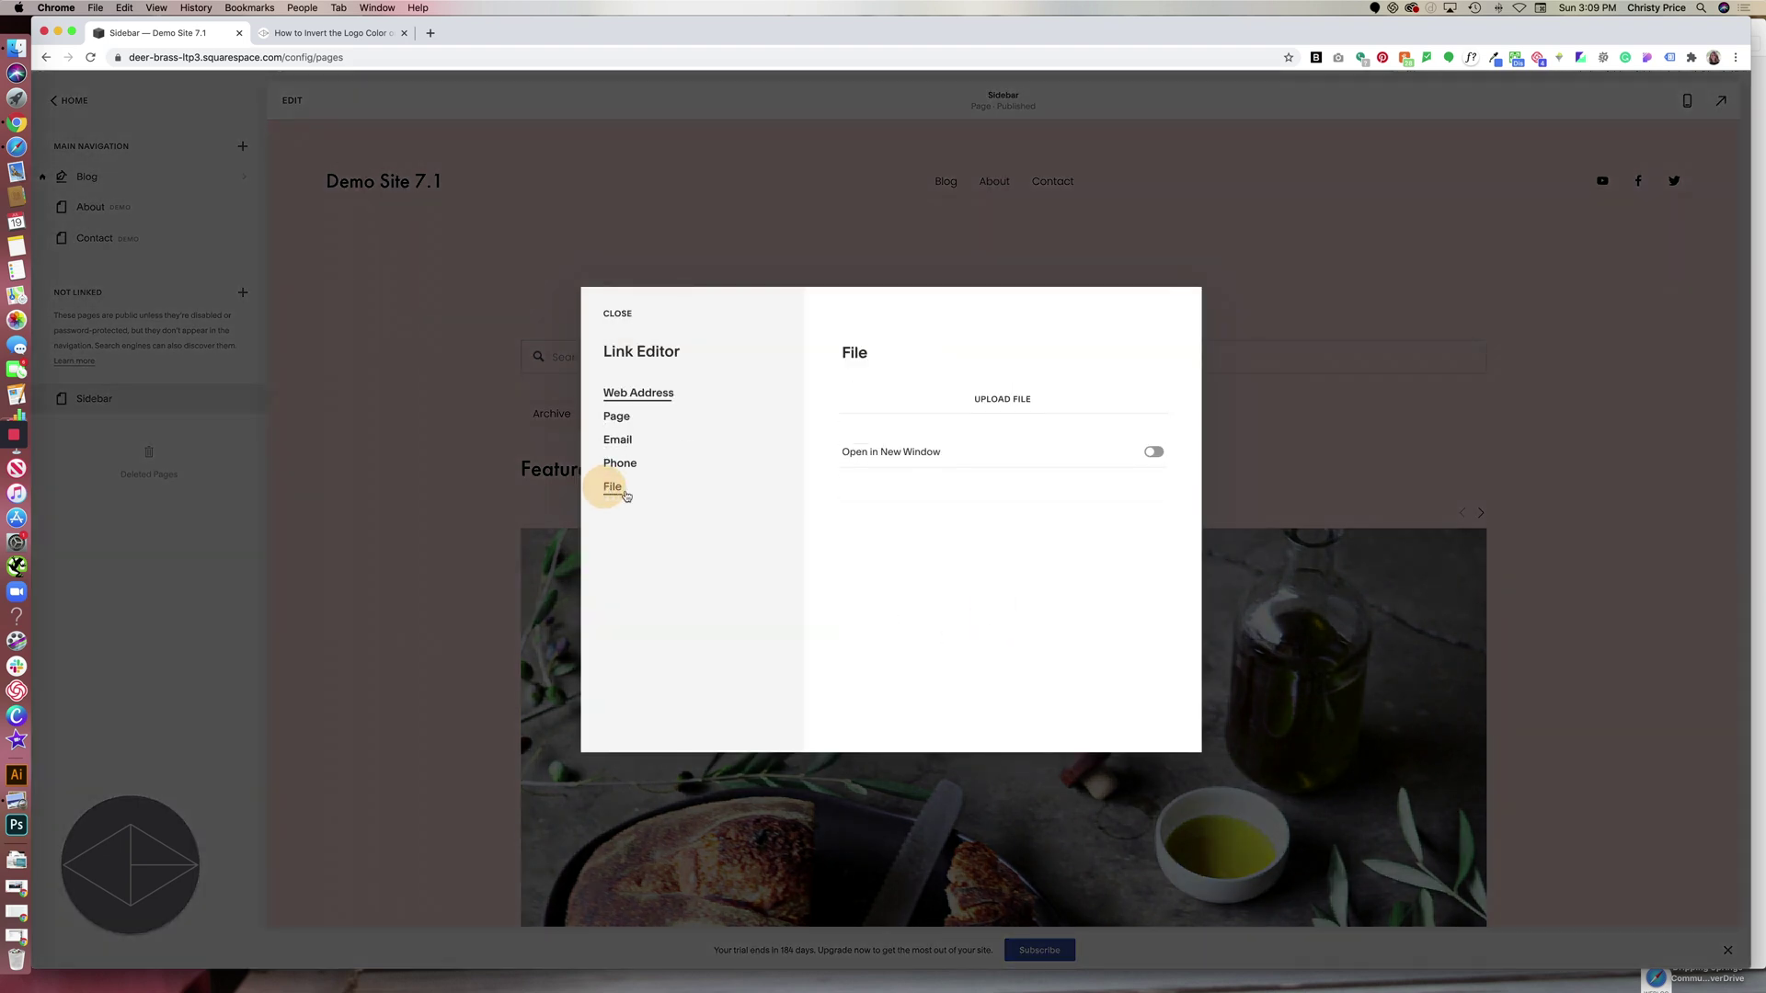
click(1006, 400)
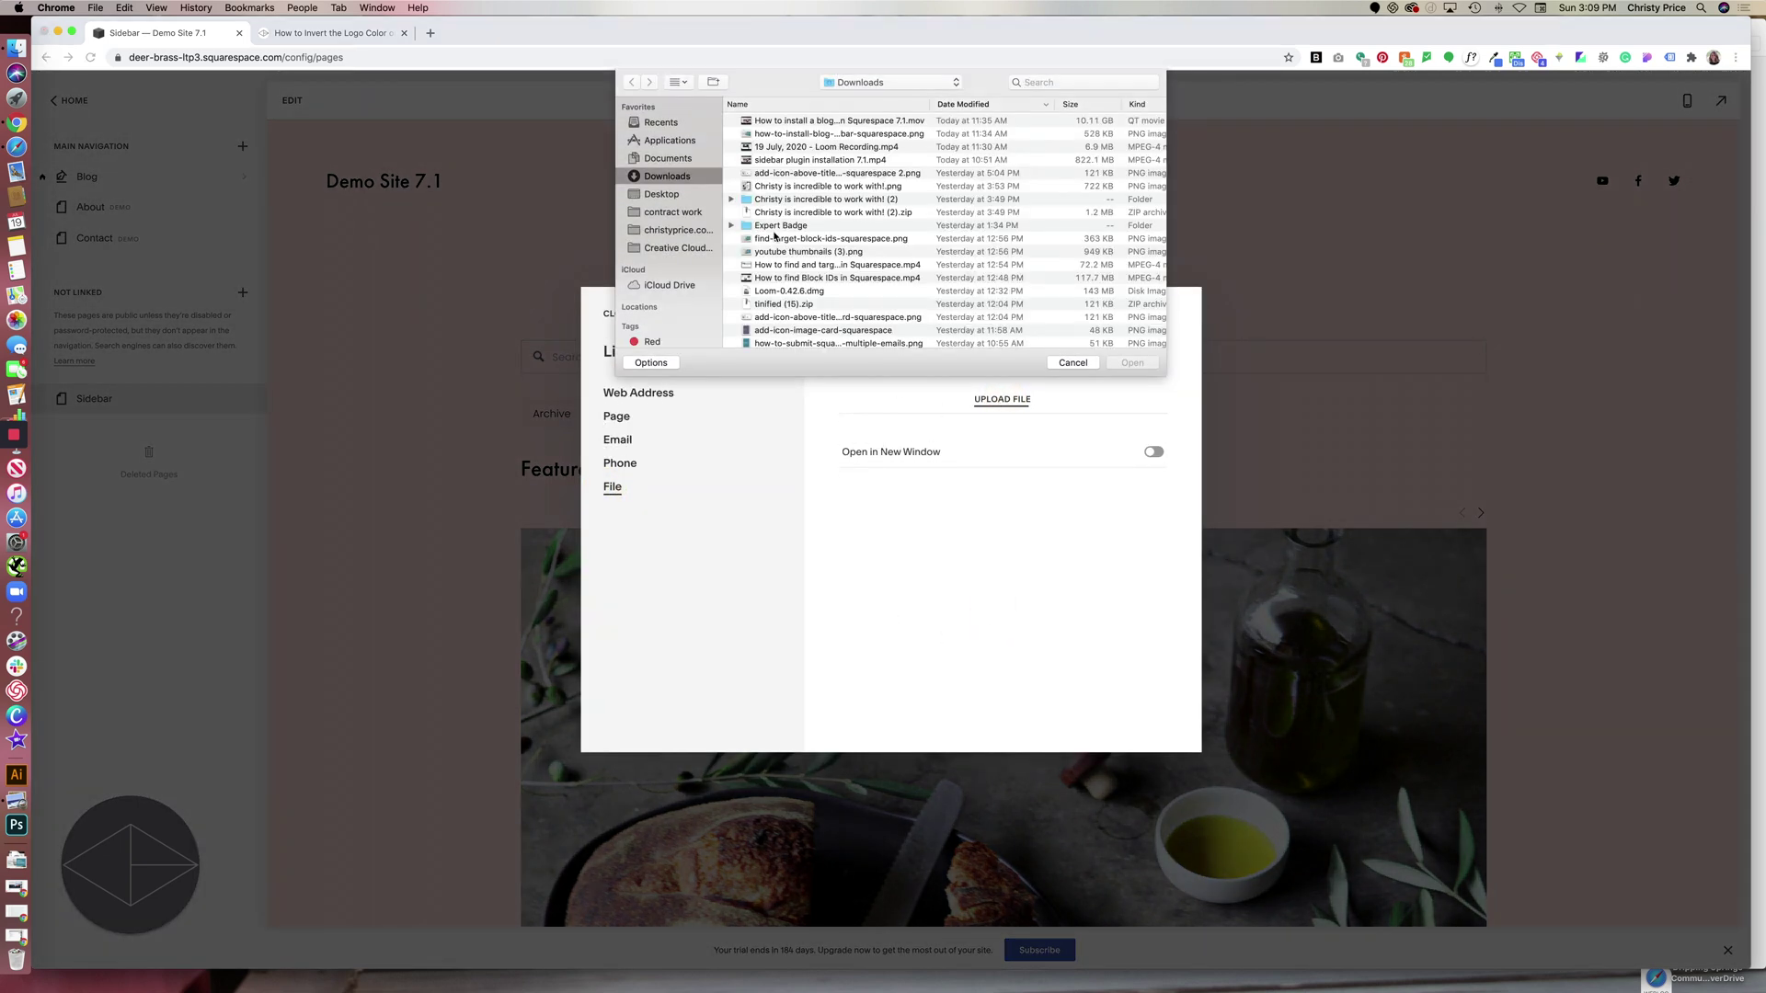
click(676, 213)
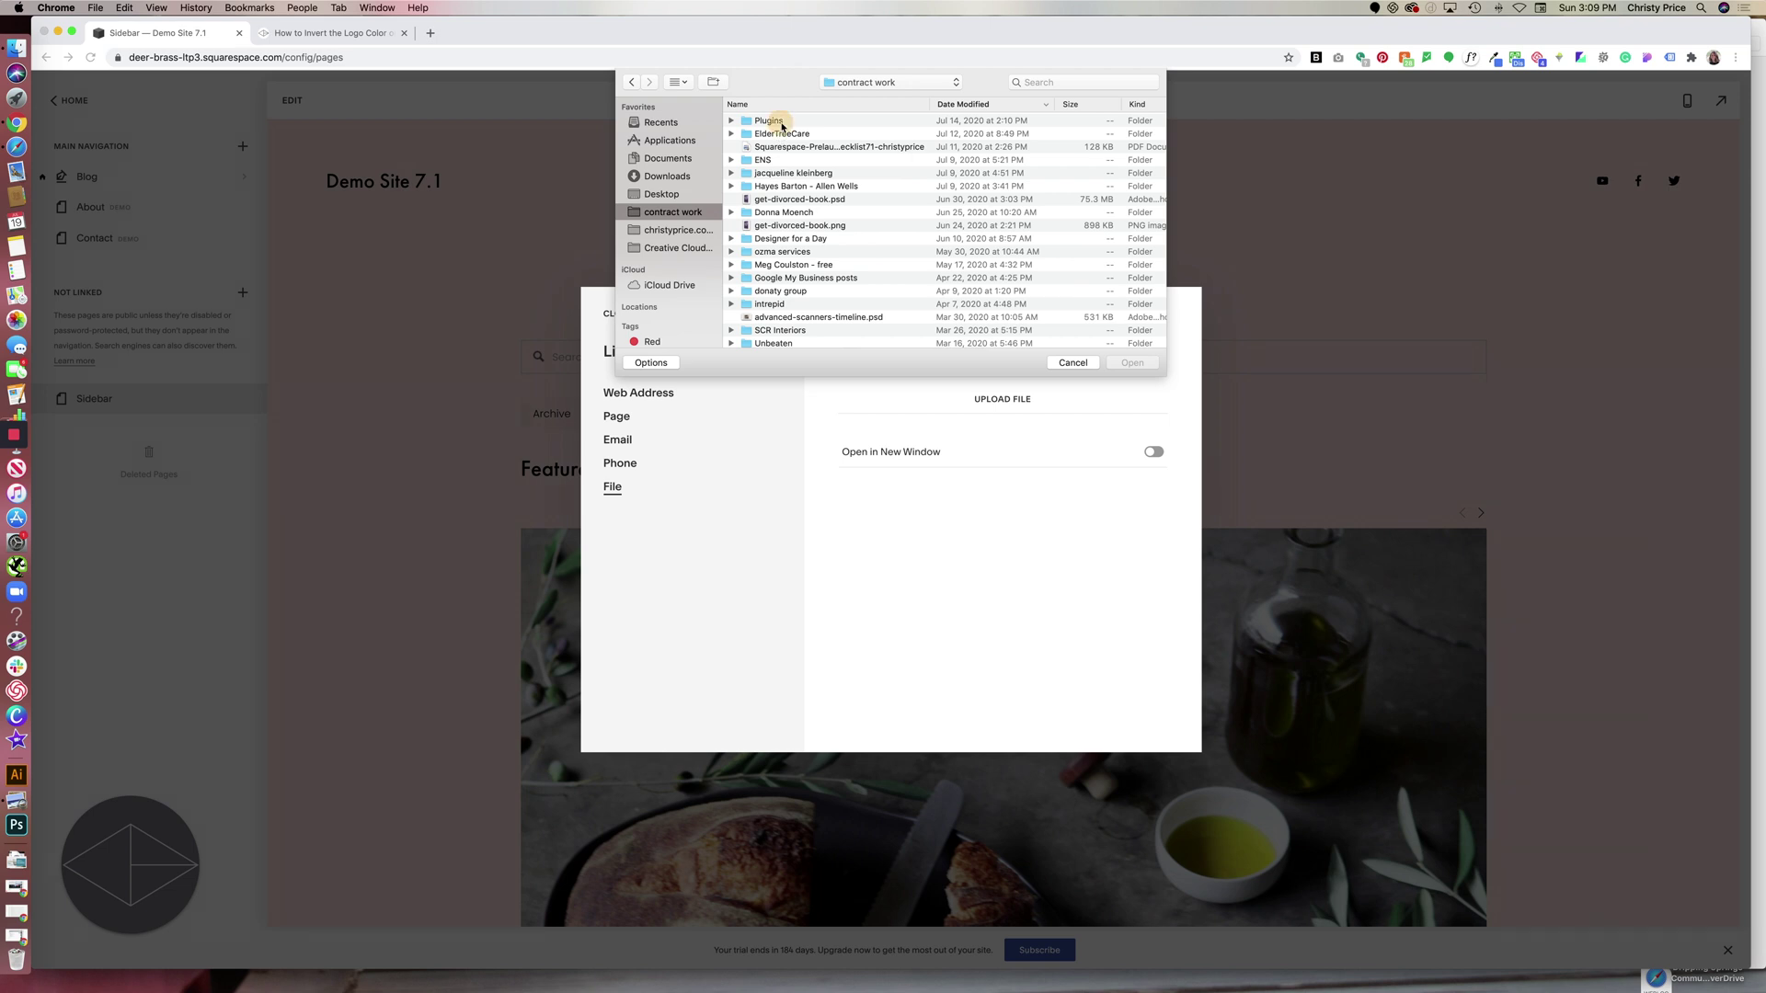
double_click(773, 129)
double_click(810, 185)
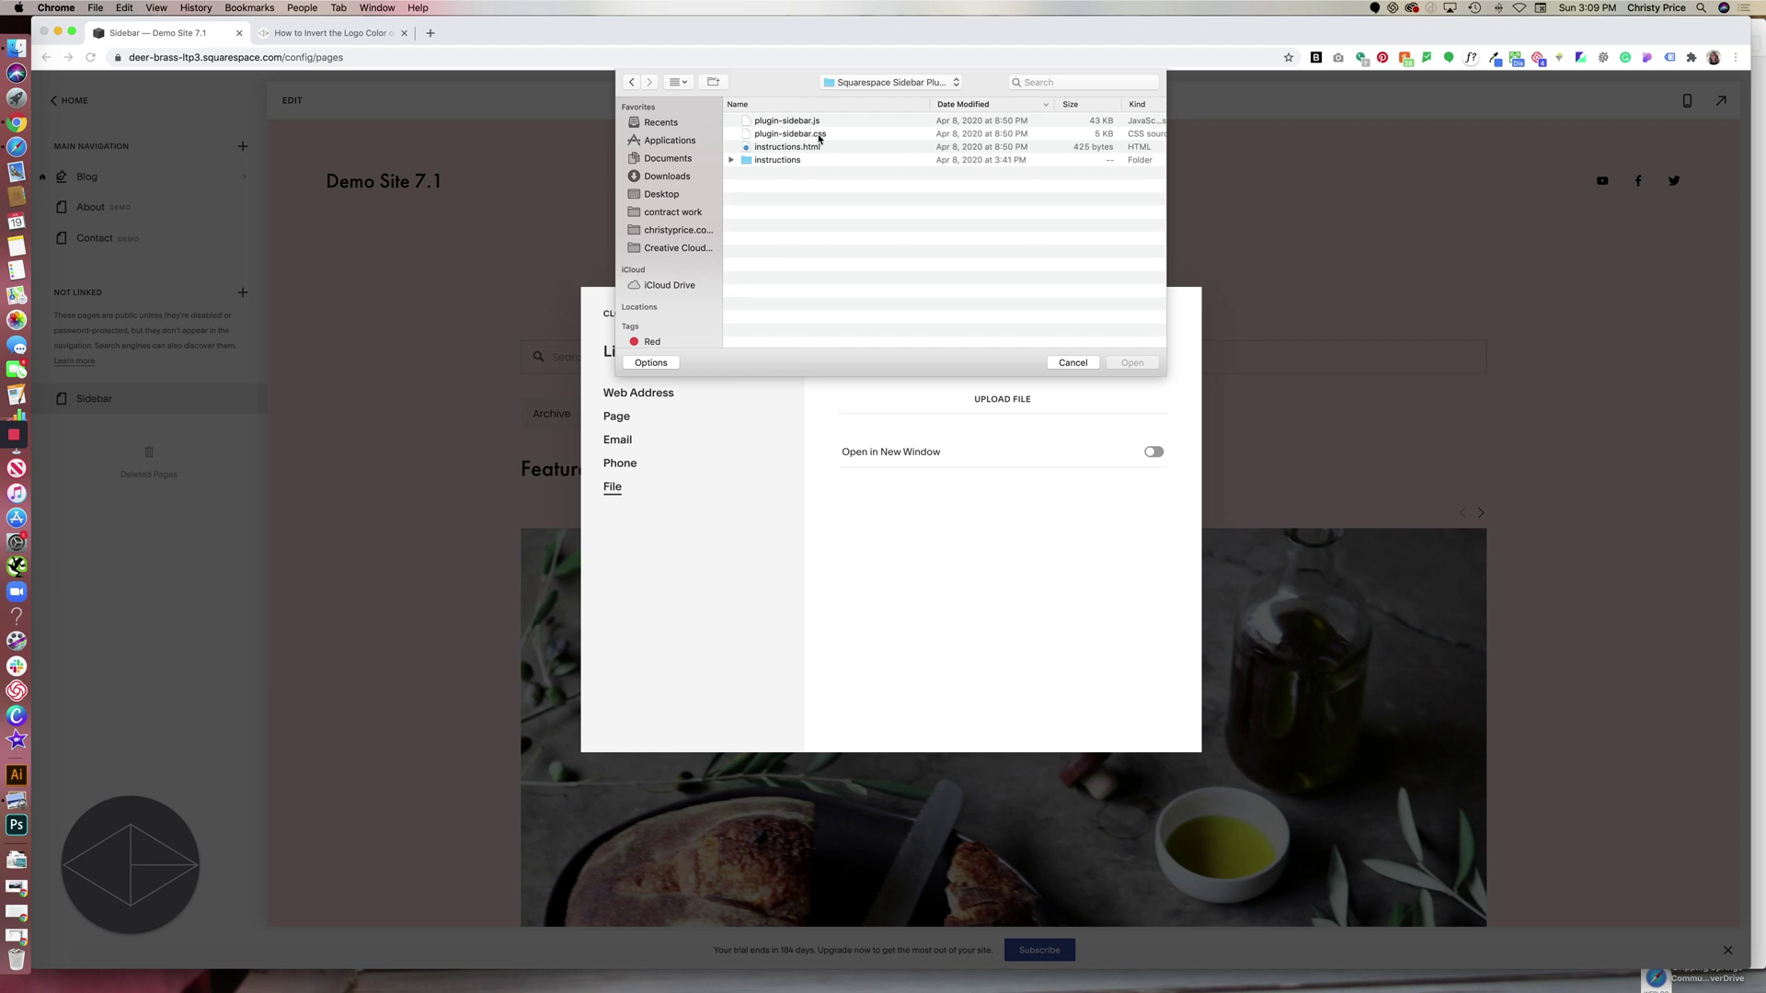
double_click(809, 136)
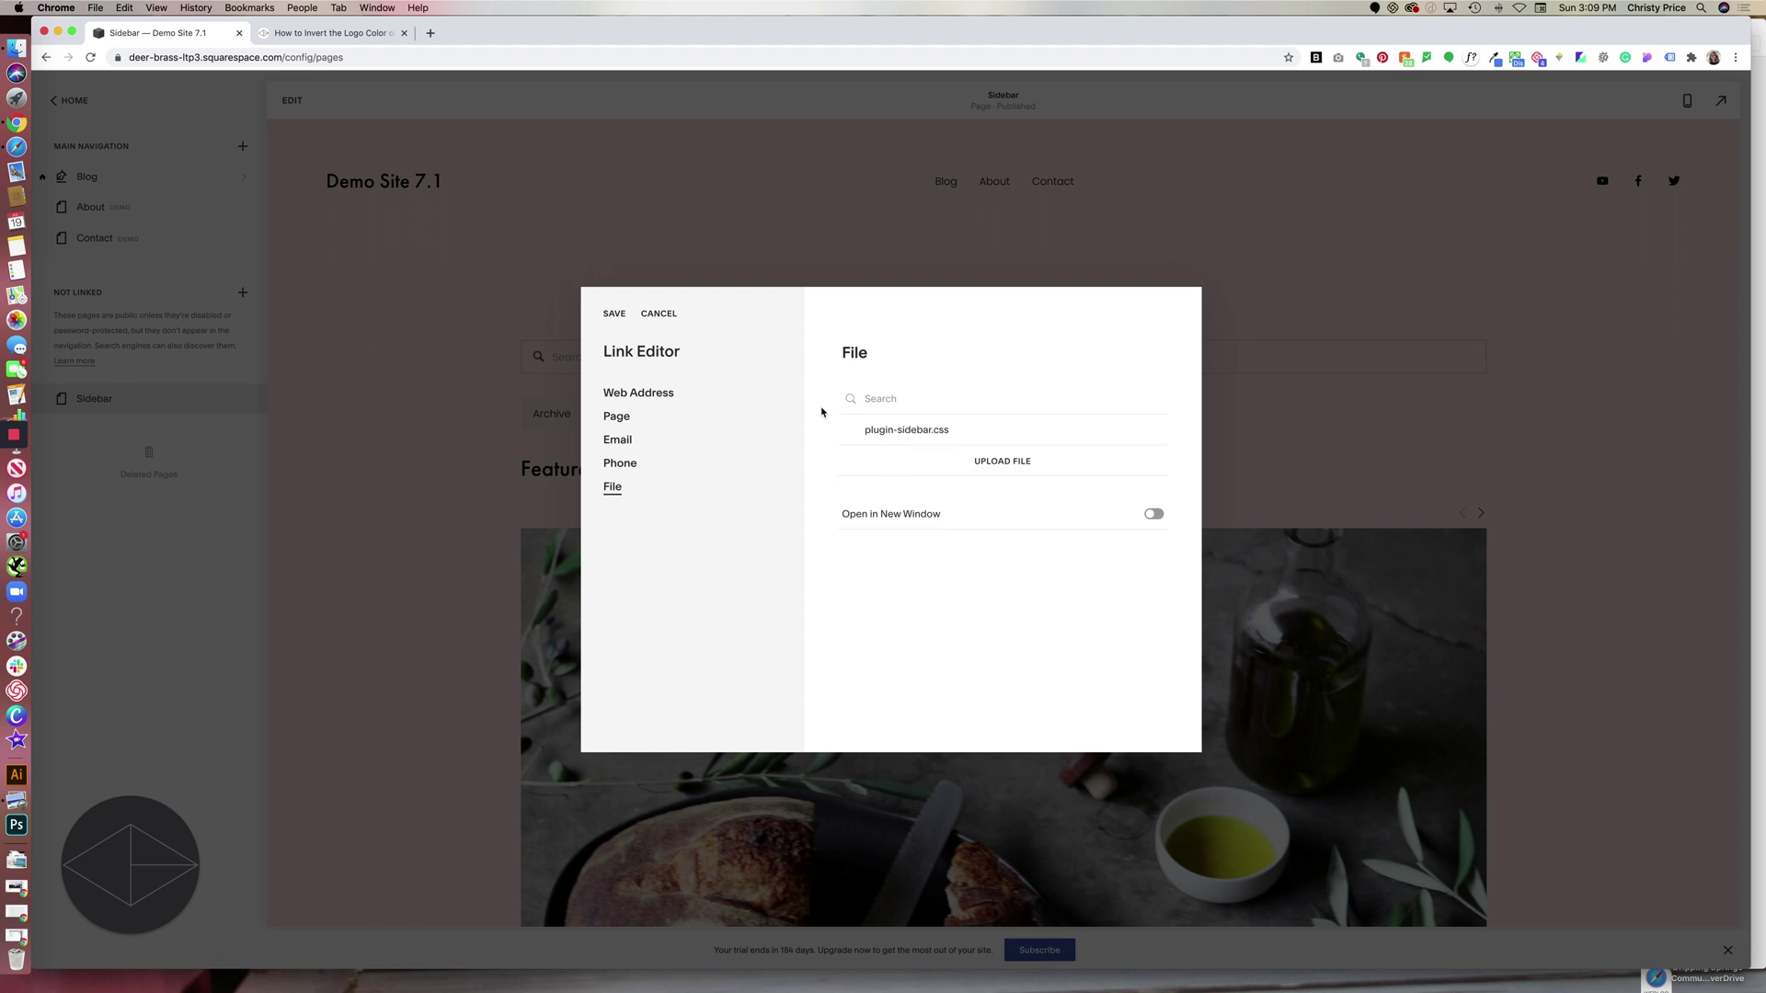
click(849, 436)
click(614, 315)
click(994, 437)
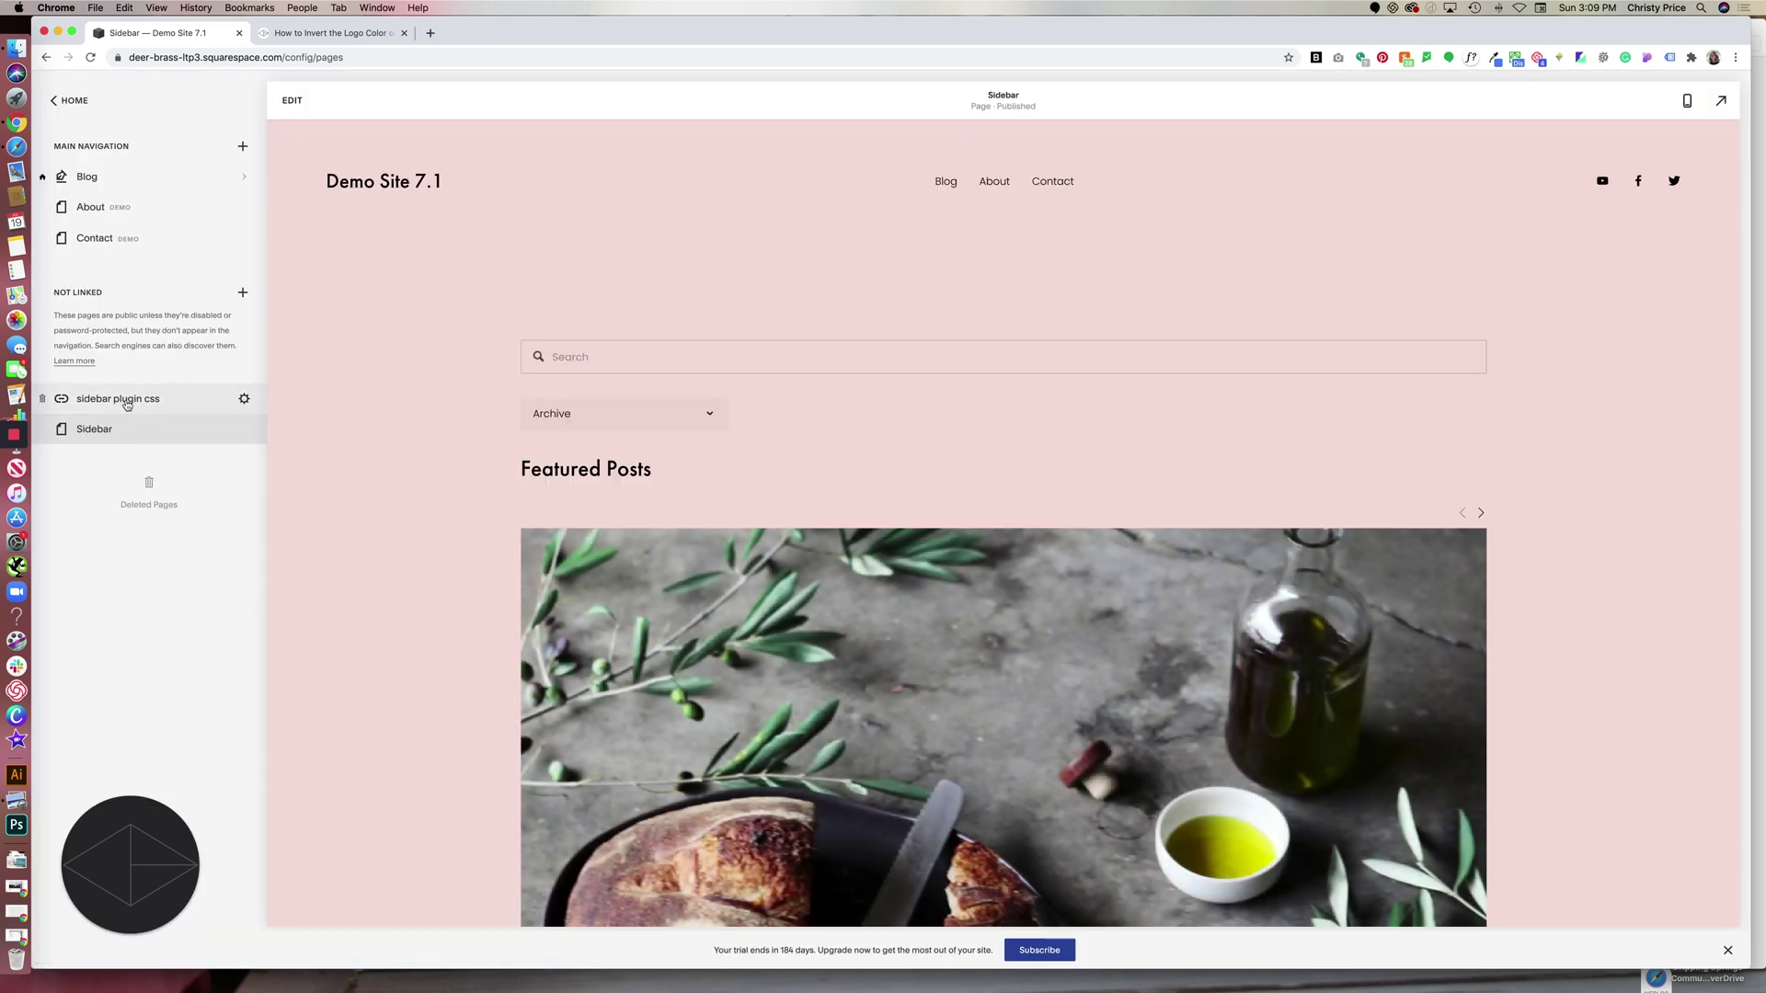
- Create a second Not Linked link item titled 'sidebar plugin js'
click(243, 293)
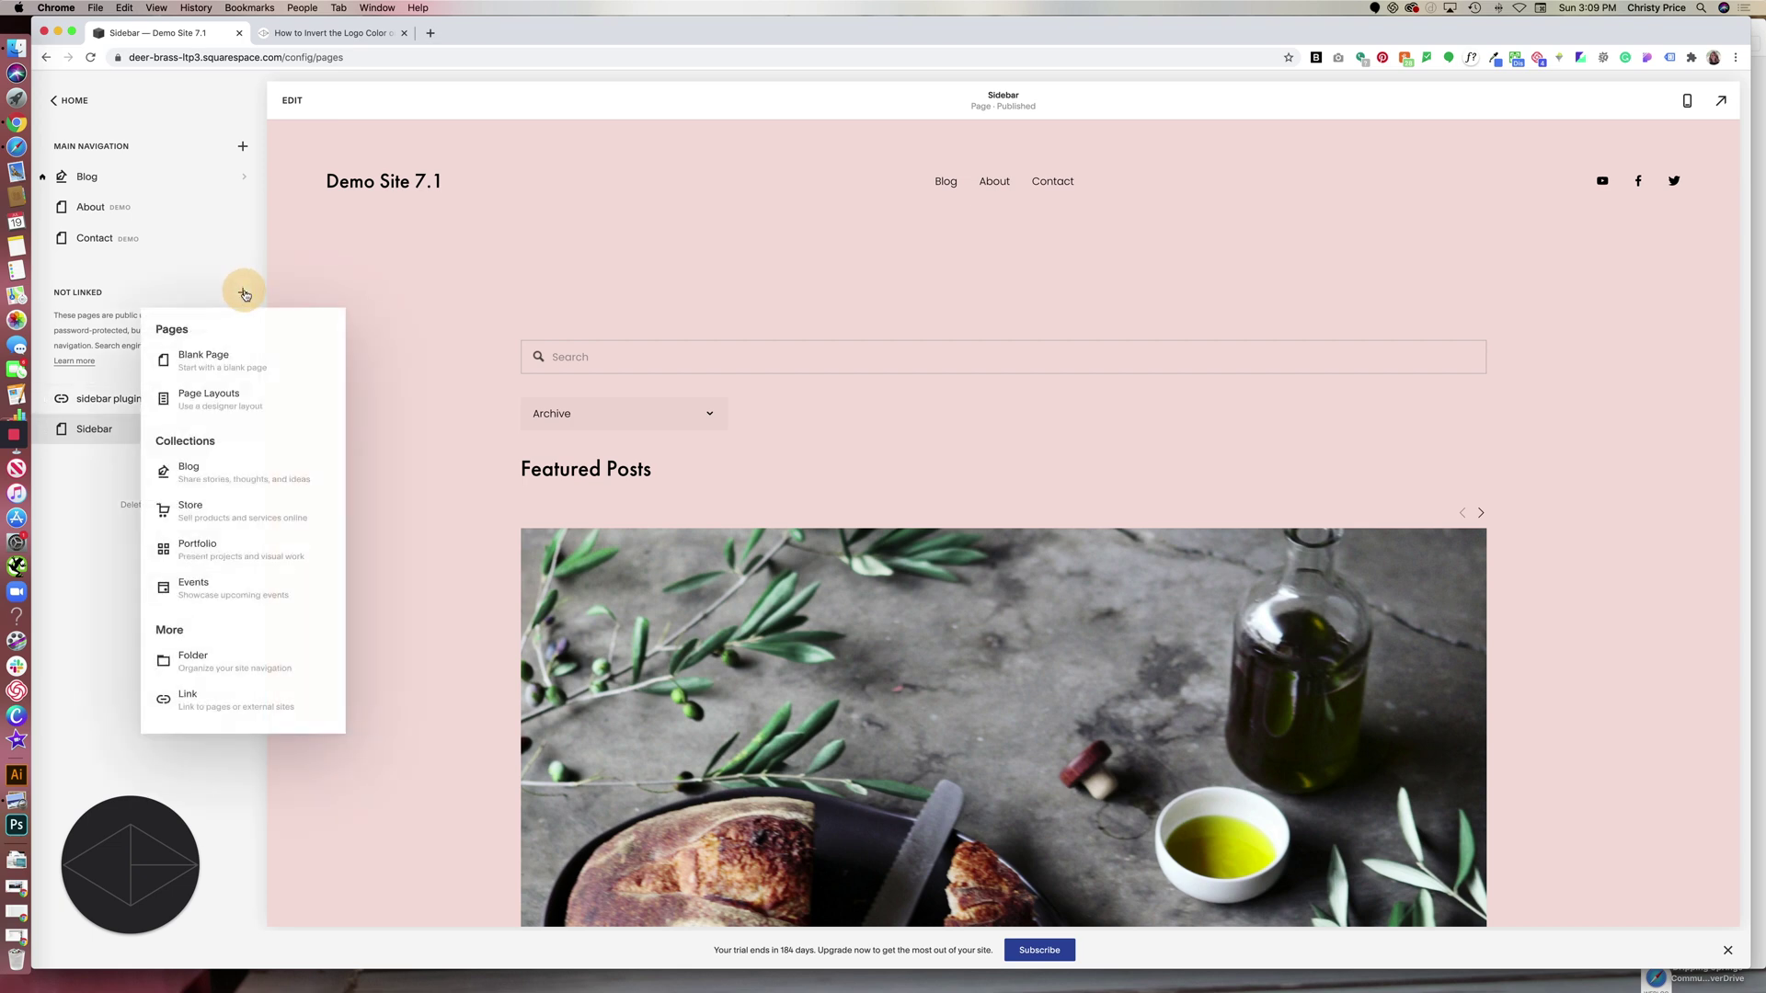
click(205, 712)
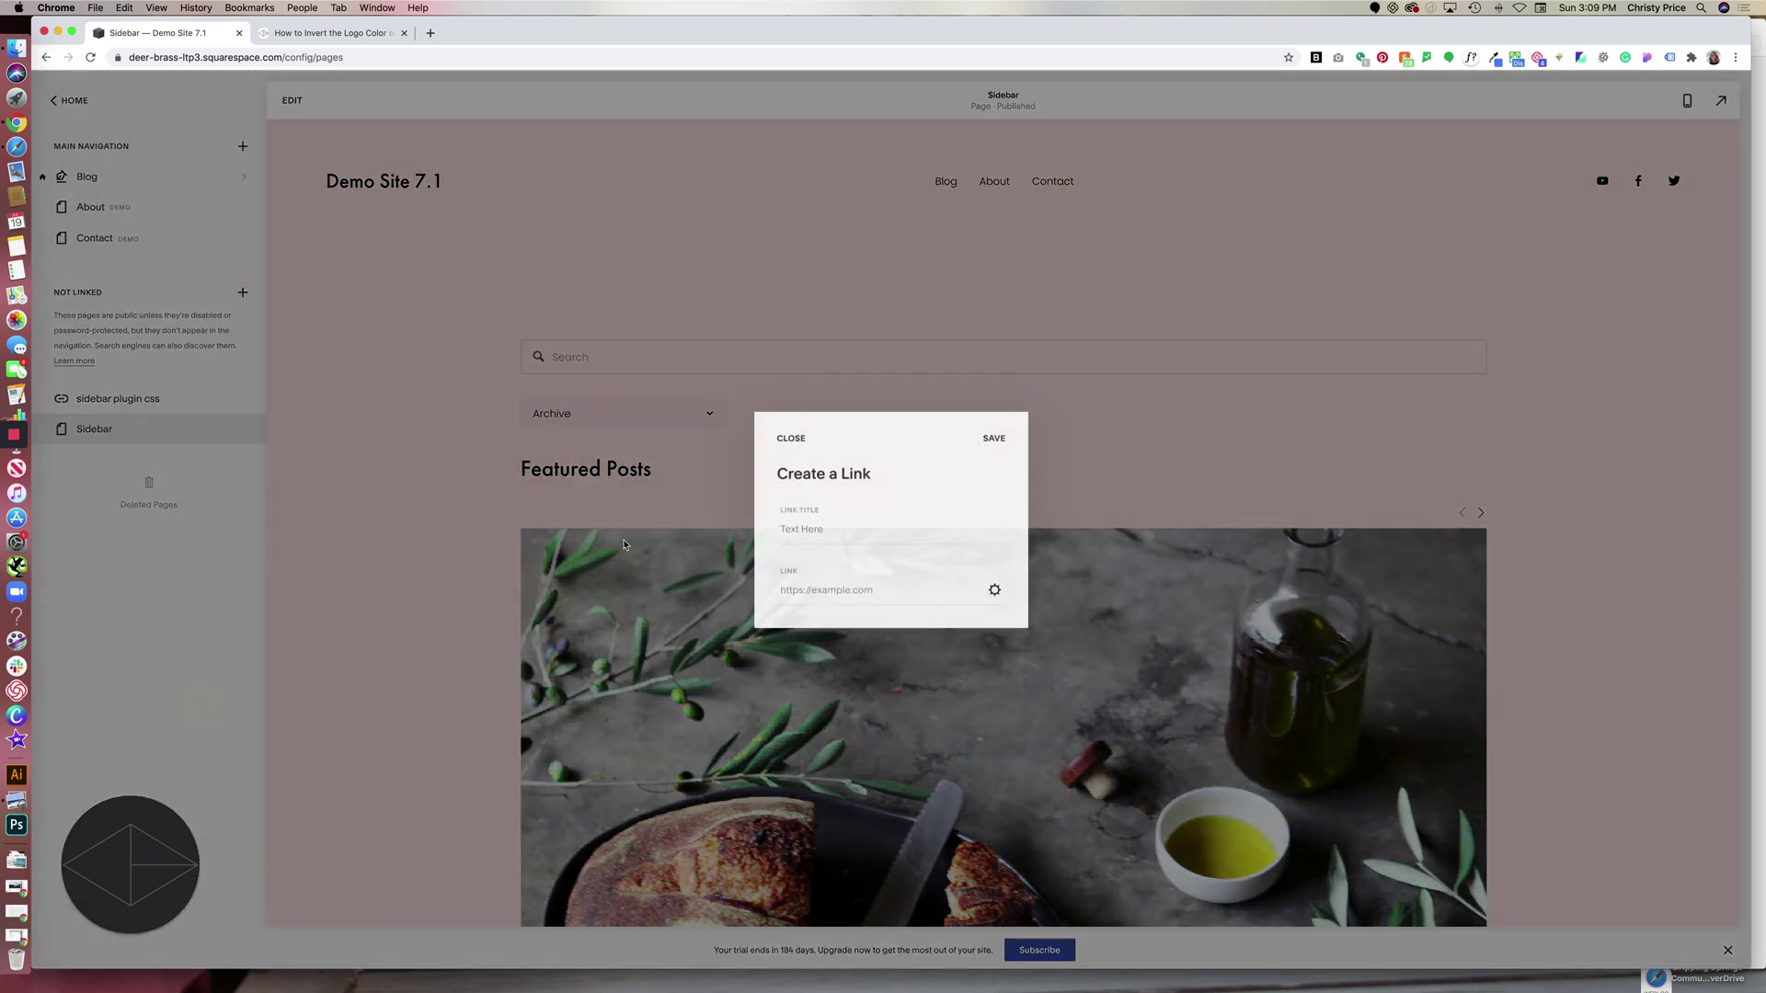
click(846, 533)
text(sidebar plugin css)
double_click(846, 541)
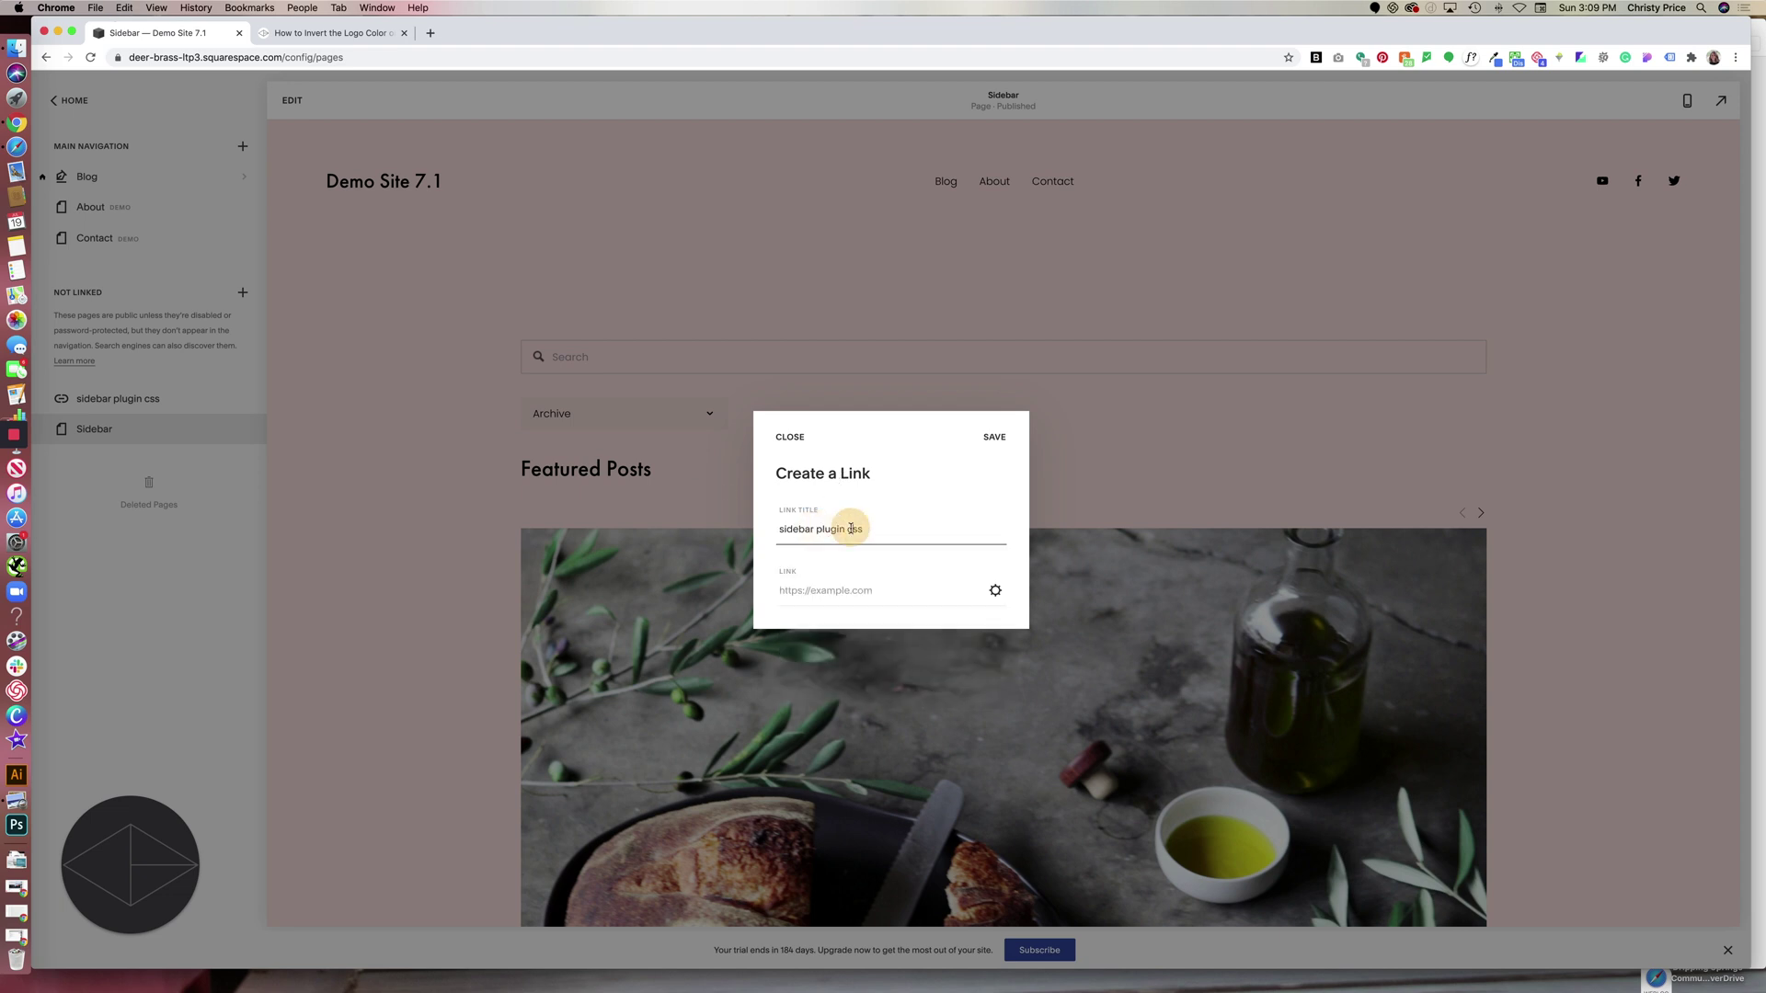
text(js)
- Point the link to the uploaded plugin-sidebar.js file and save
click(996, 592)
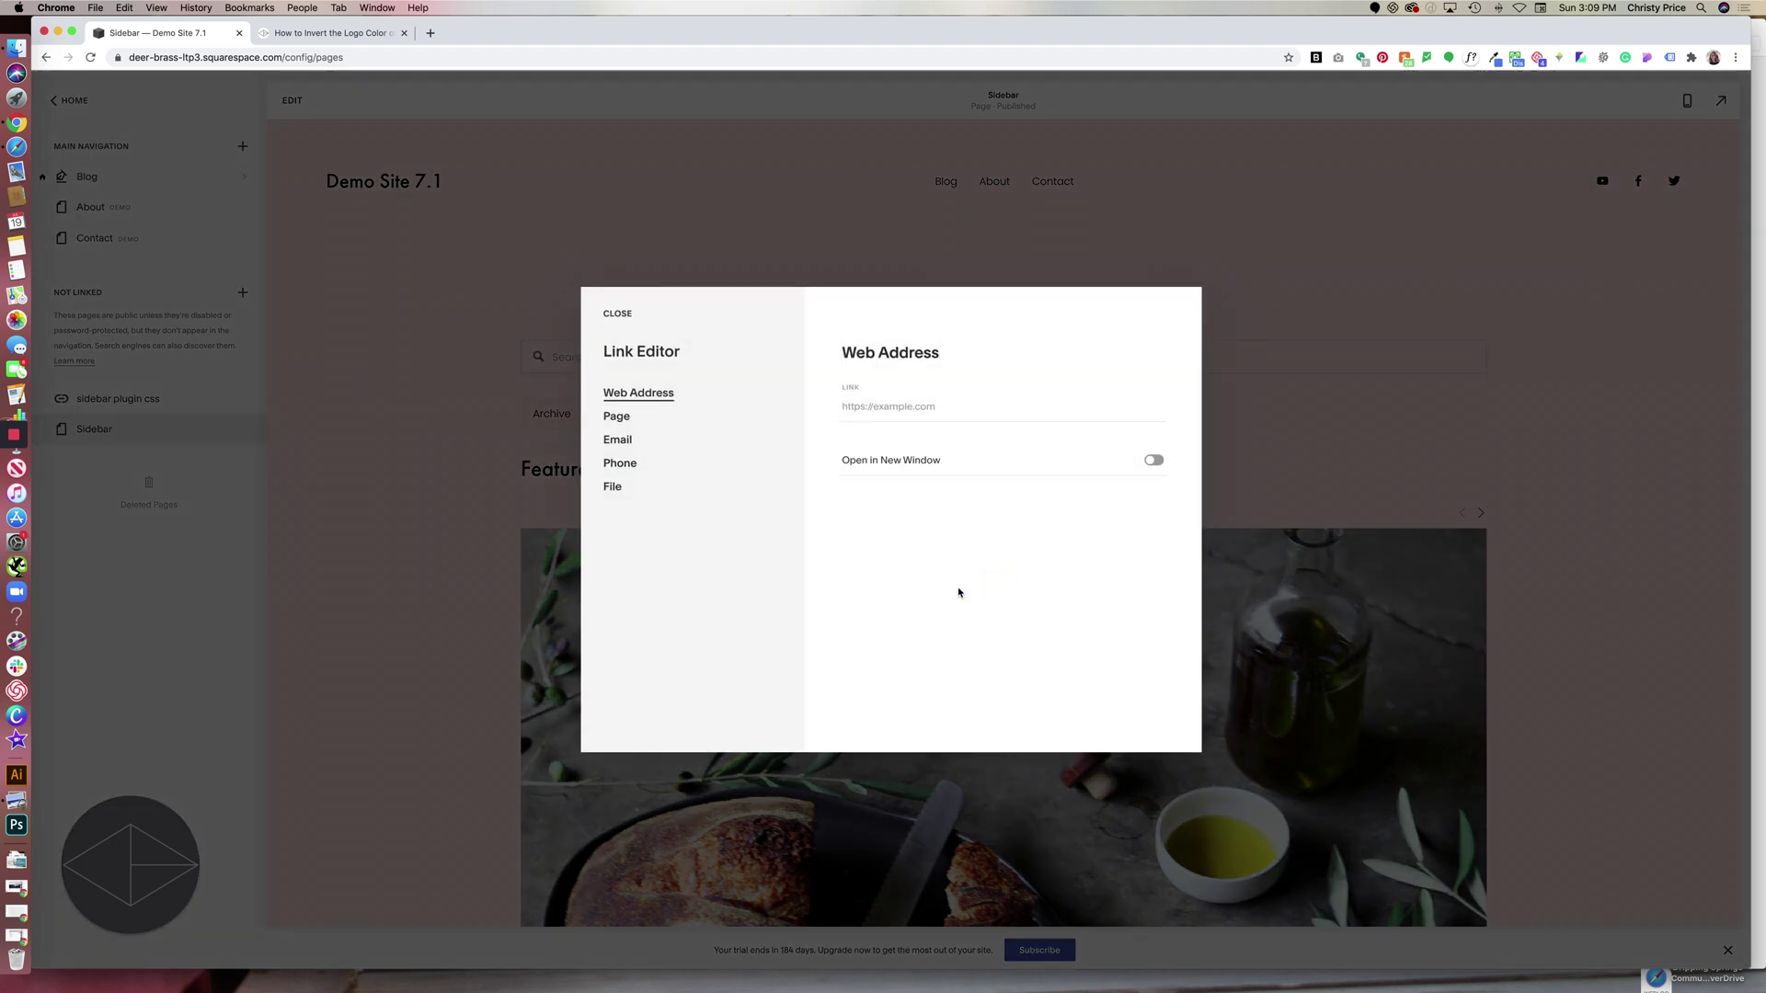
click(618, 489)
click(1000, 462)
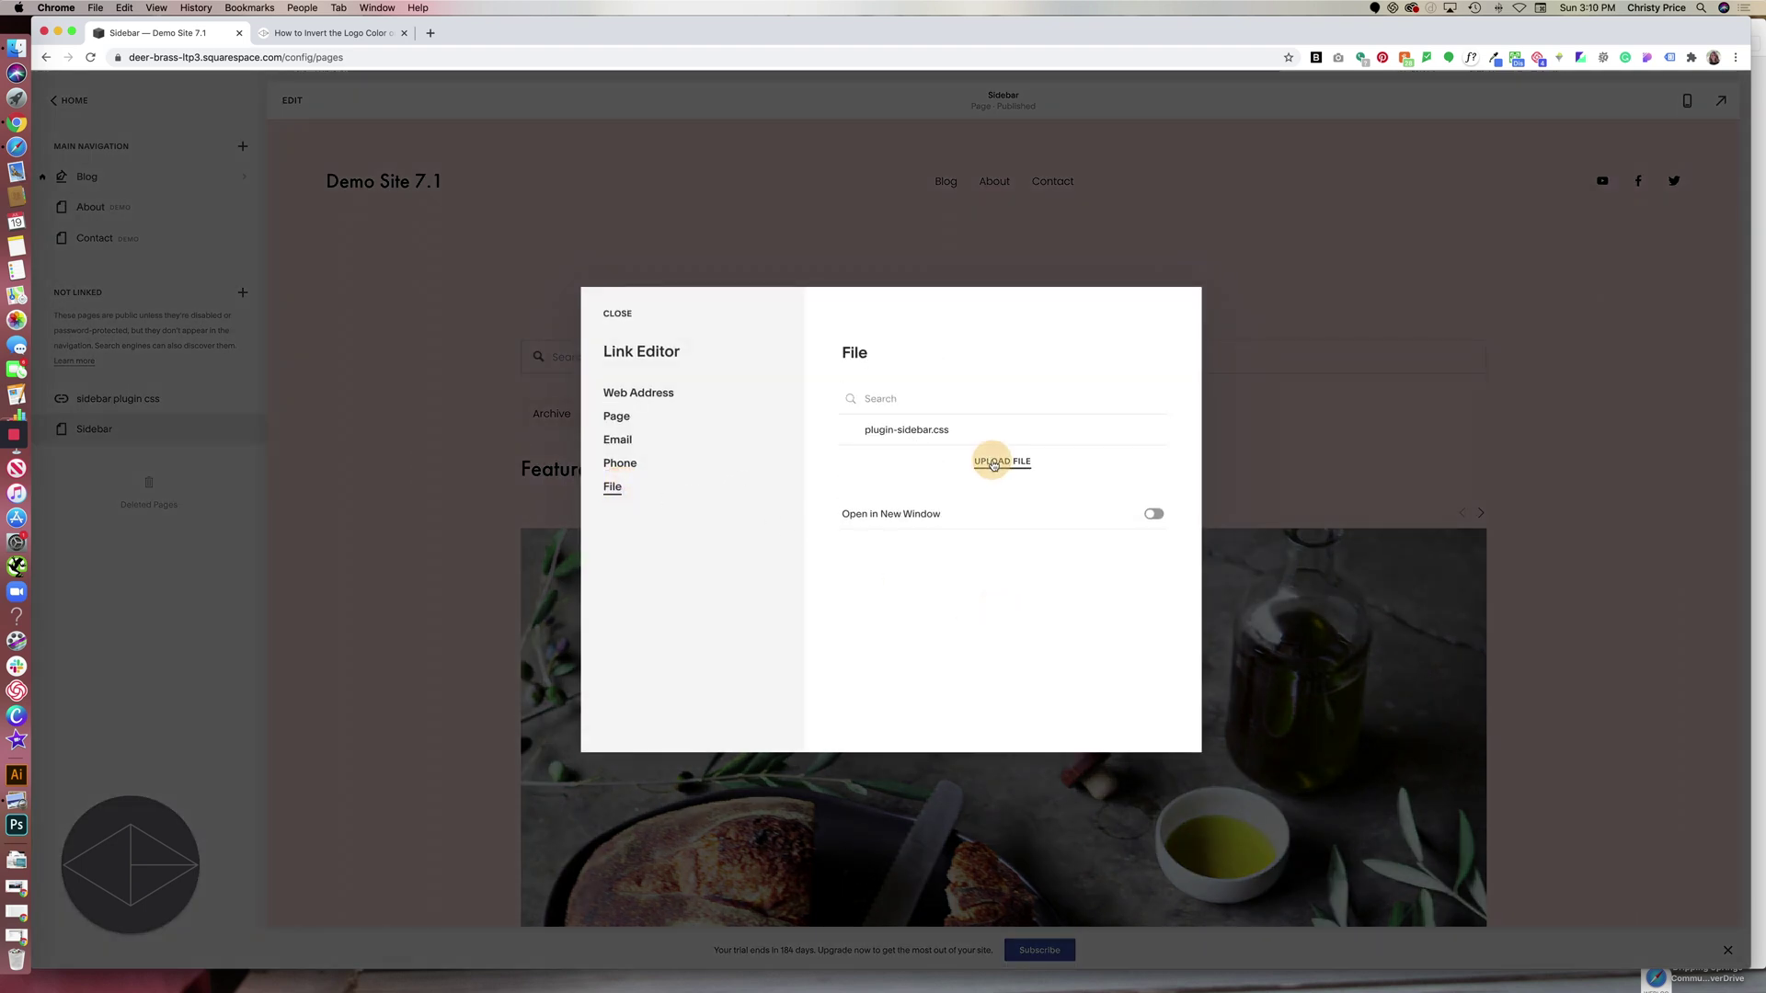
double_click(779, 127)
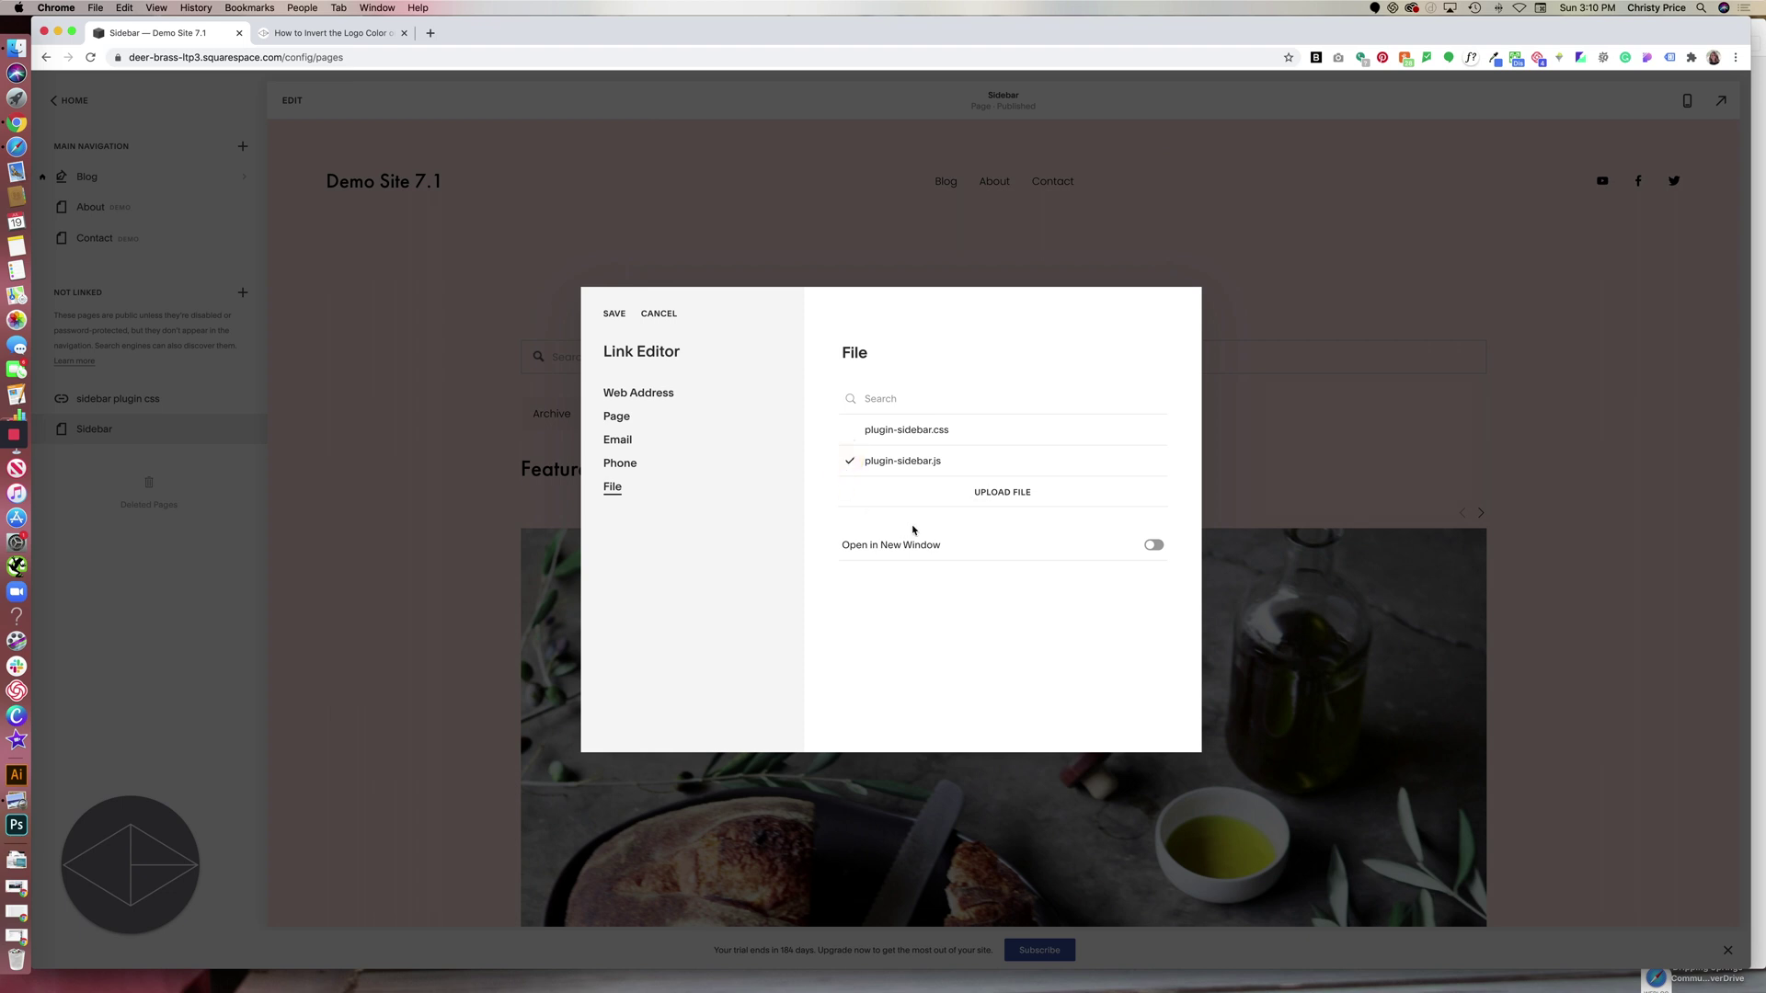
click(613, 313)
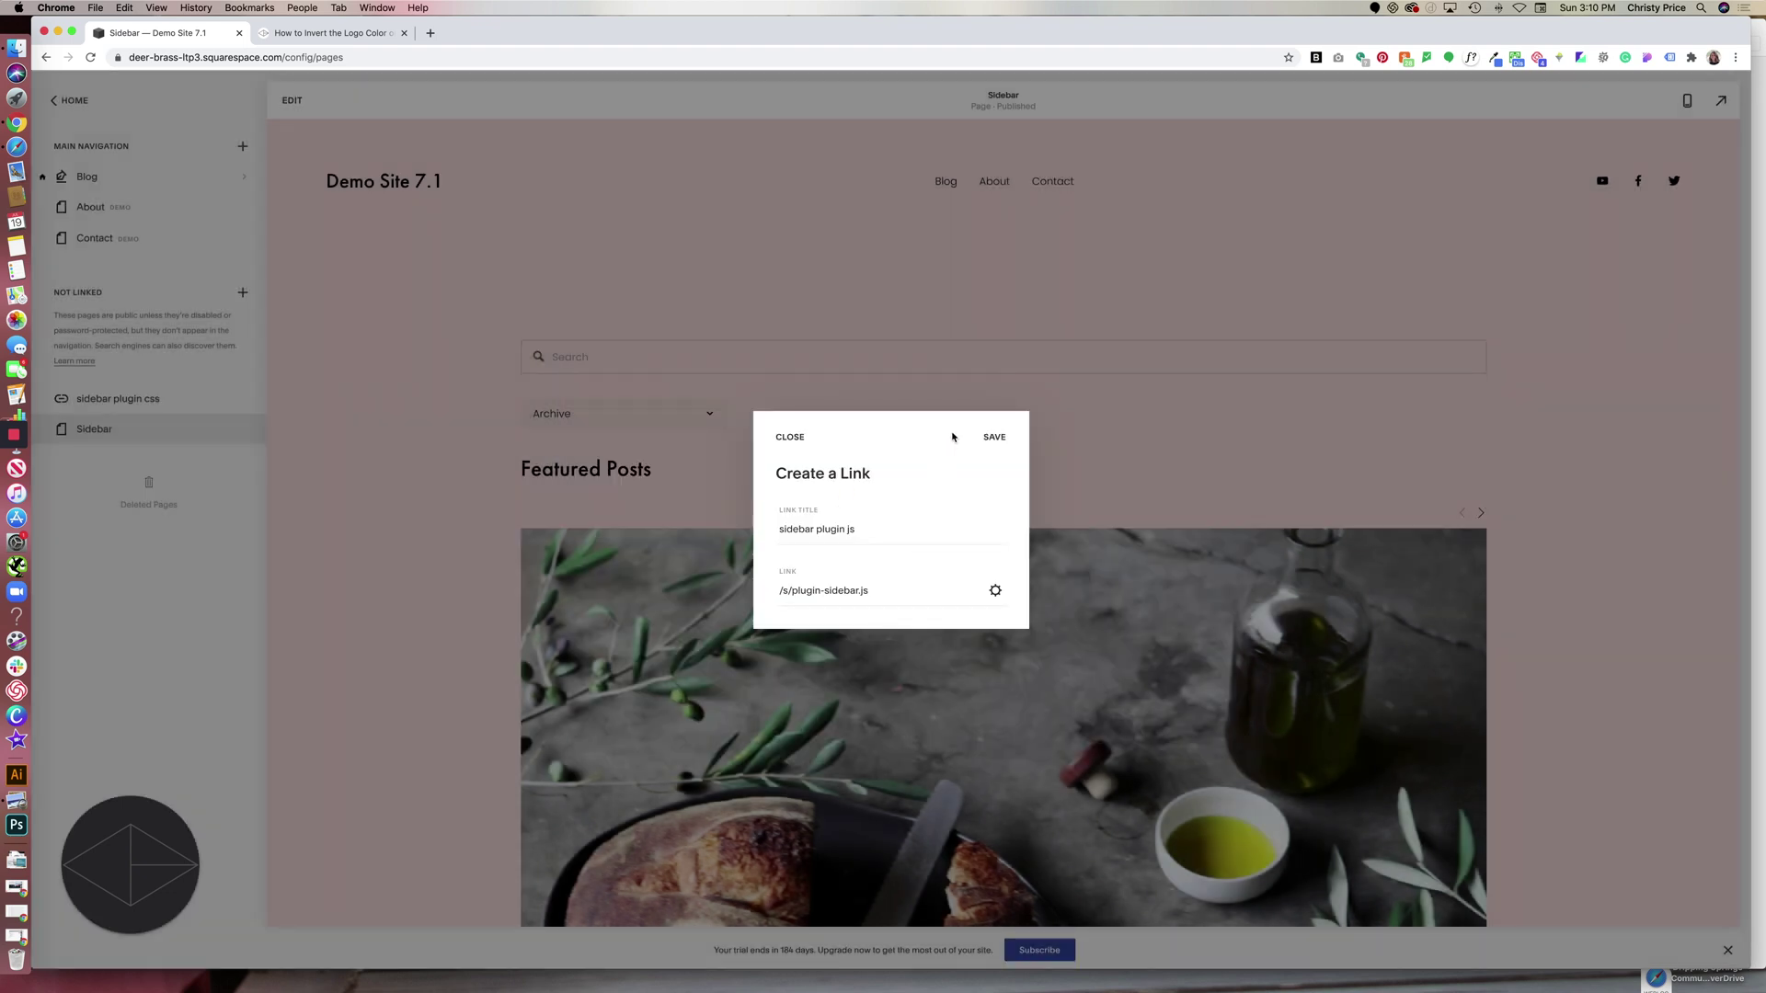
click(994, 437)
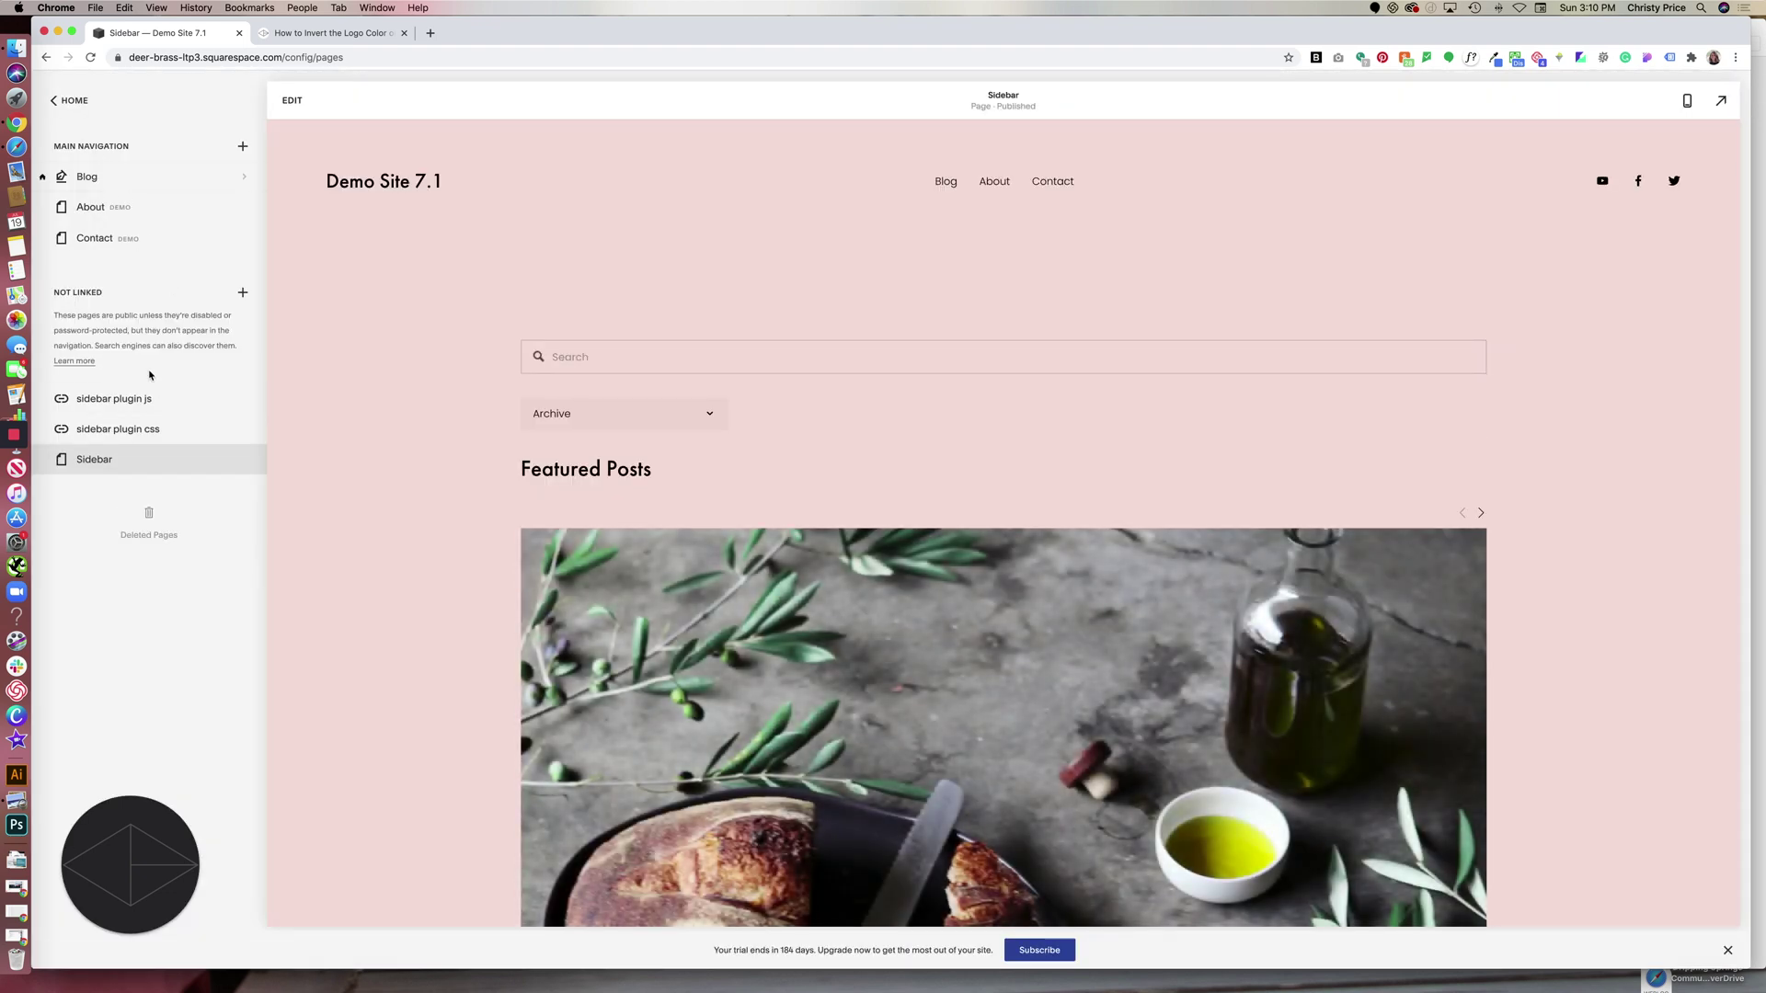
- Open the instructions1 image in Preview
key(super+Tab)
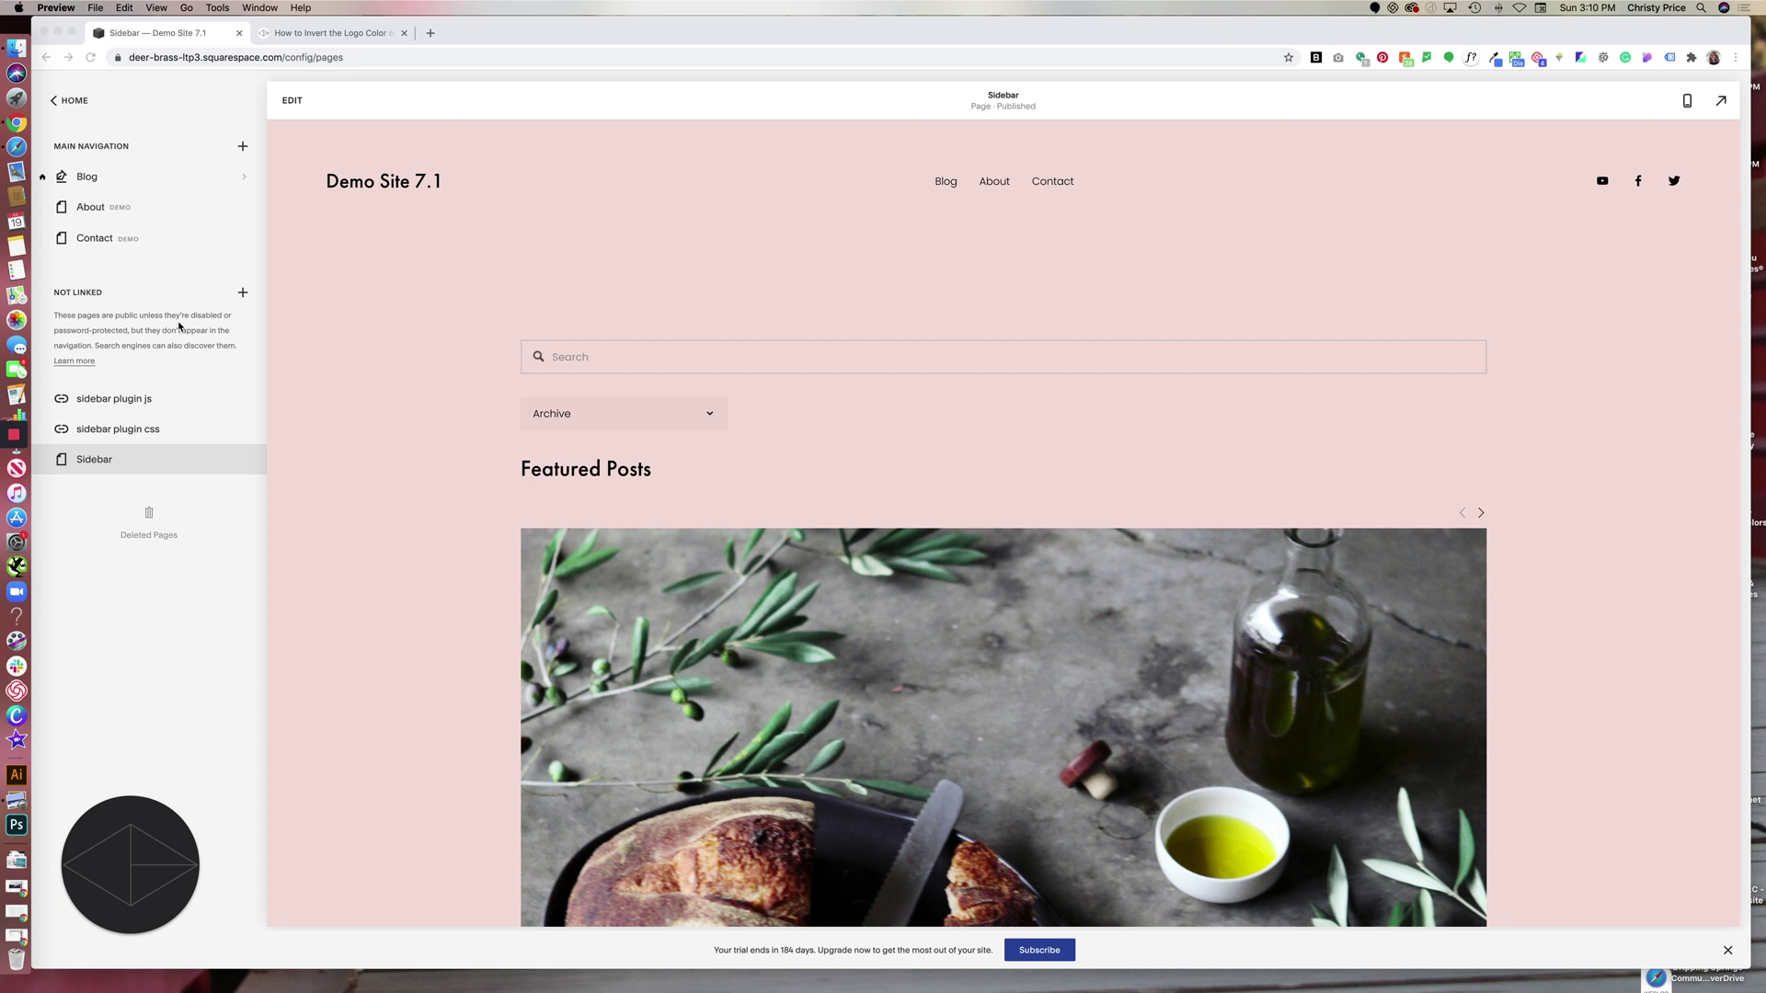
click(17, 800)
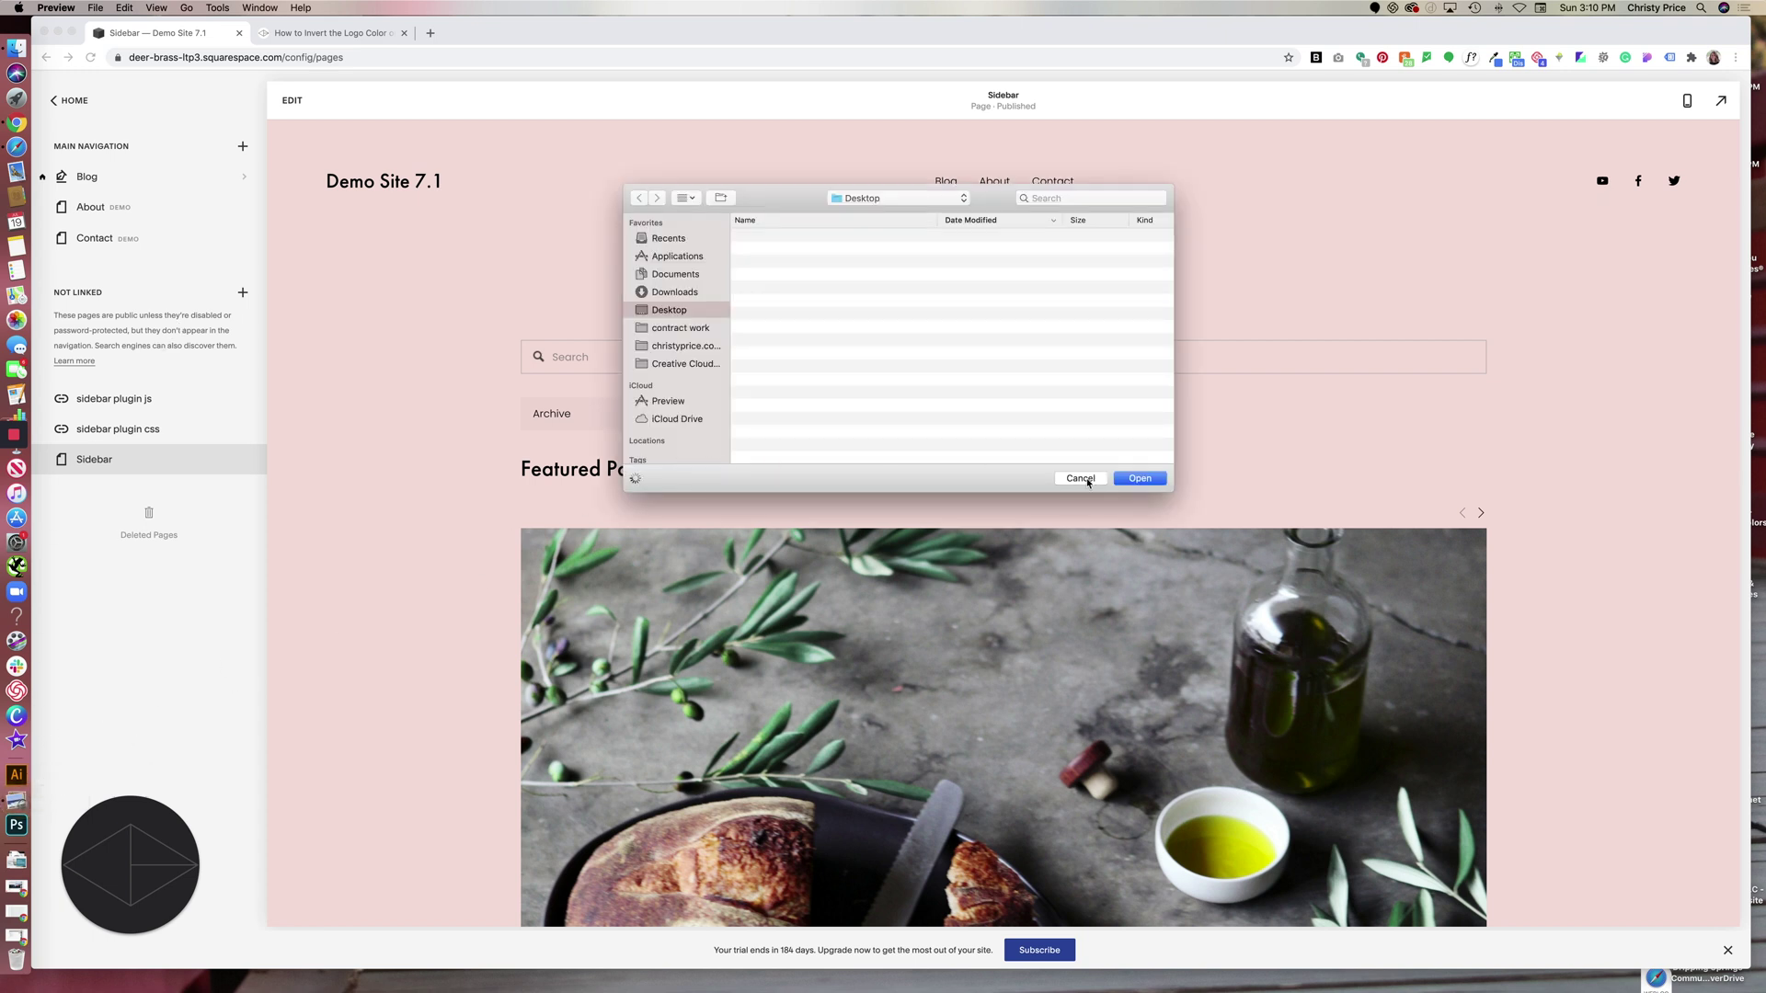
click(1081, 478)
click(5, 803)
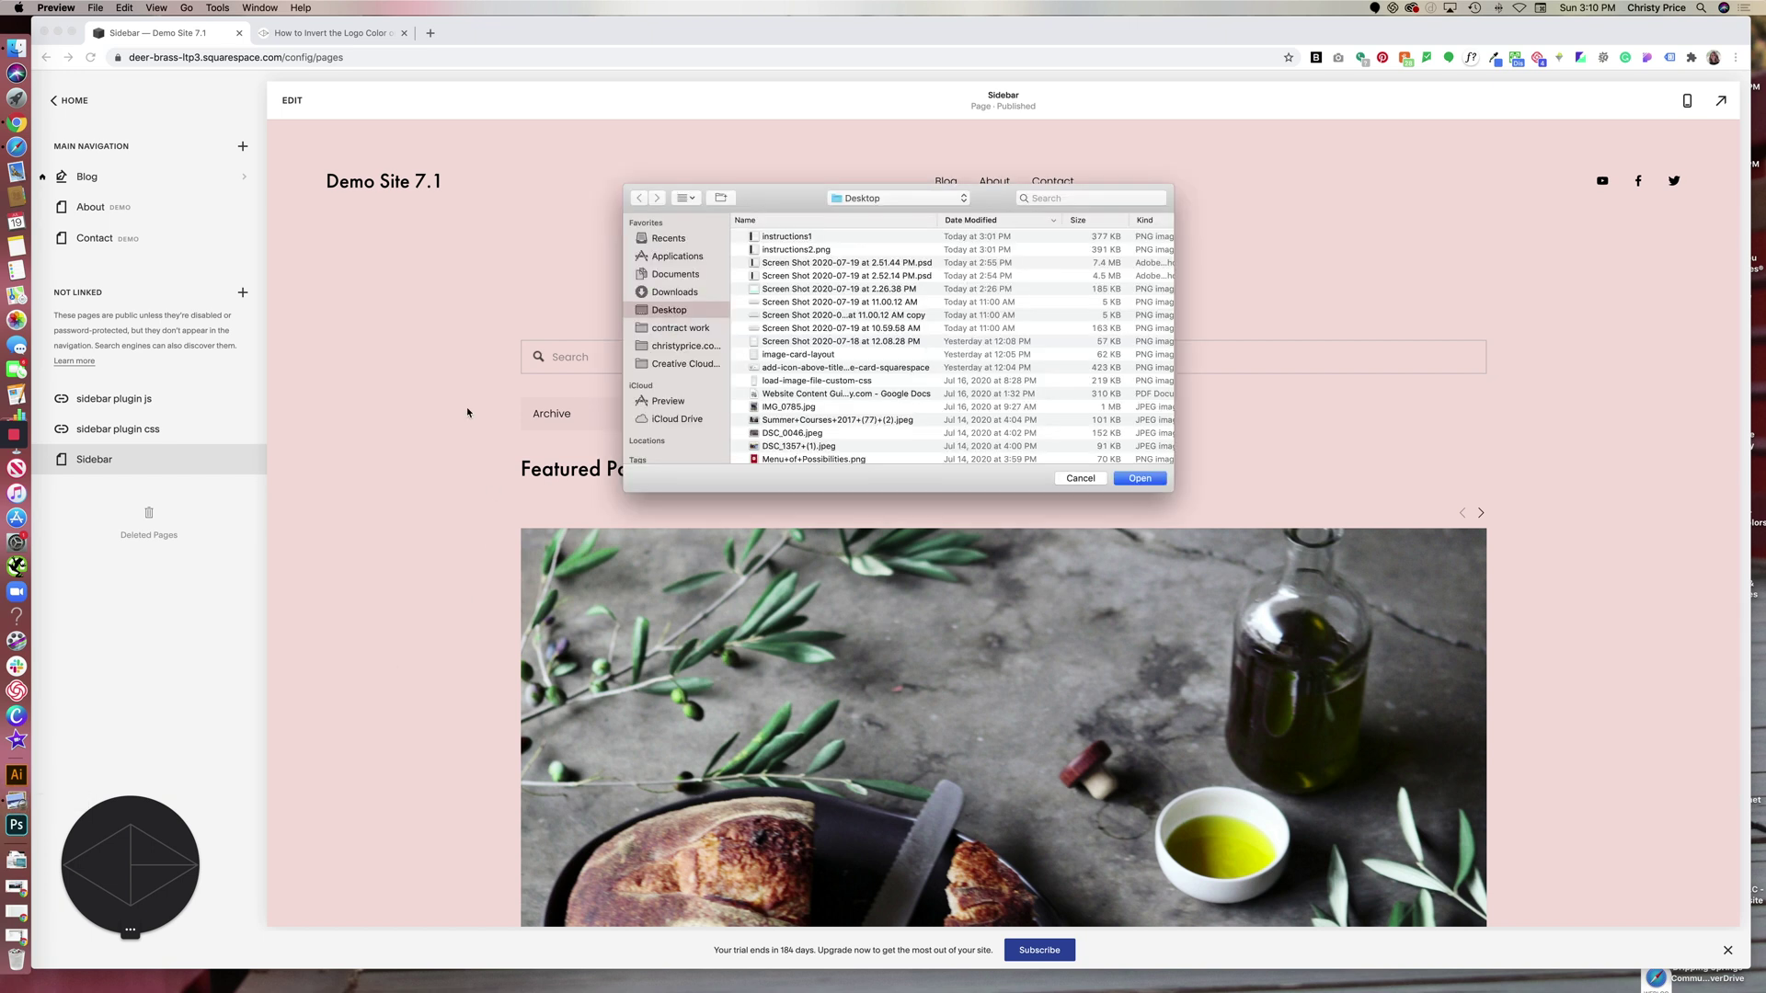
double_click(786, 240)
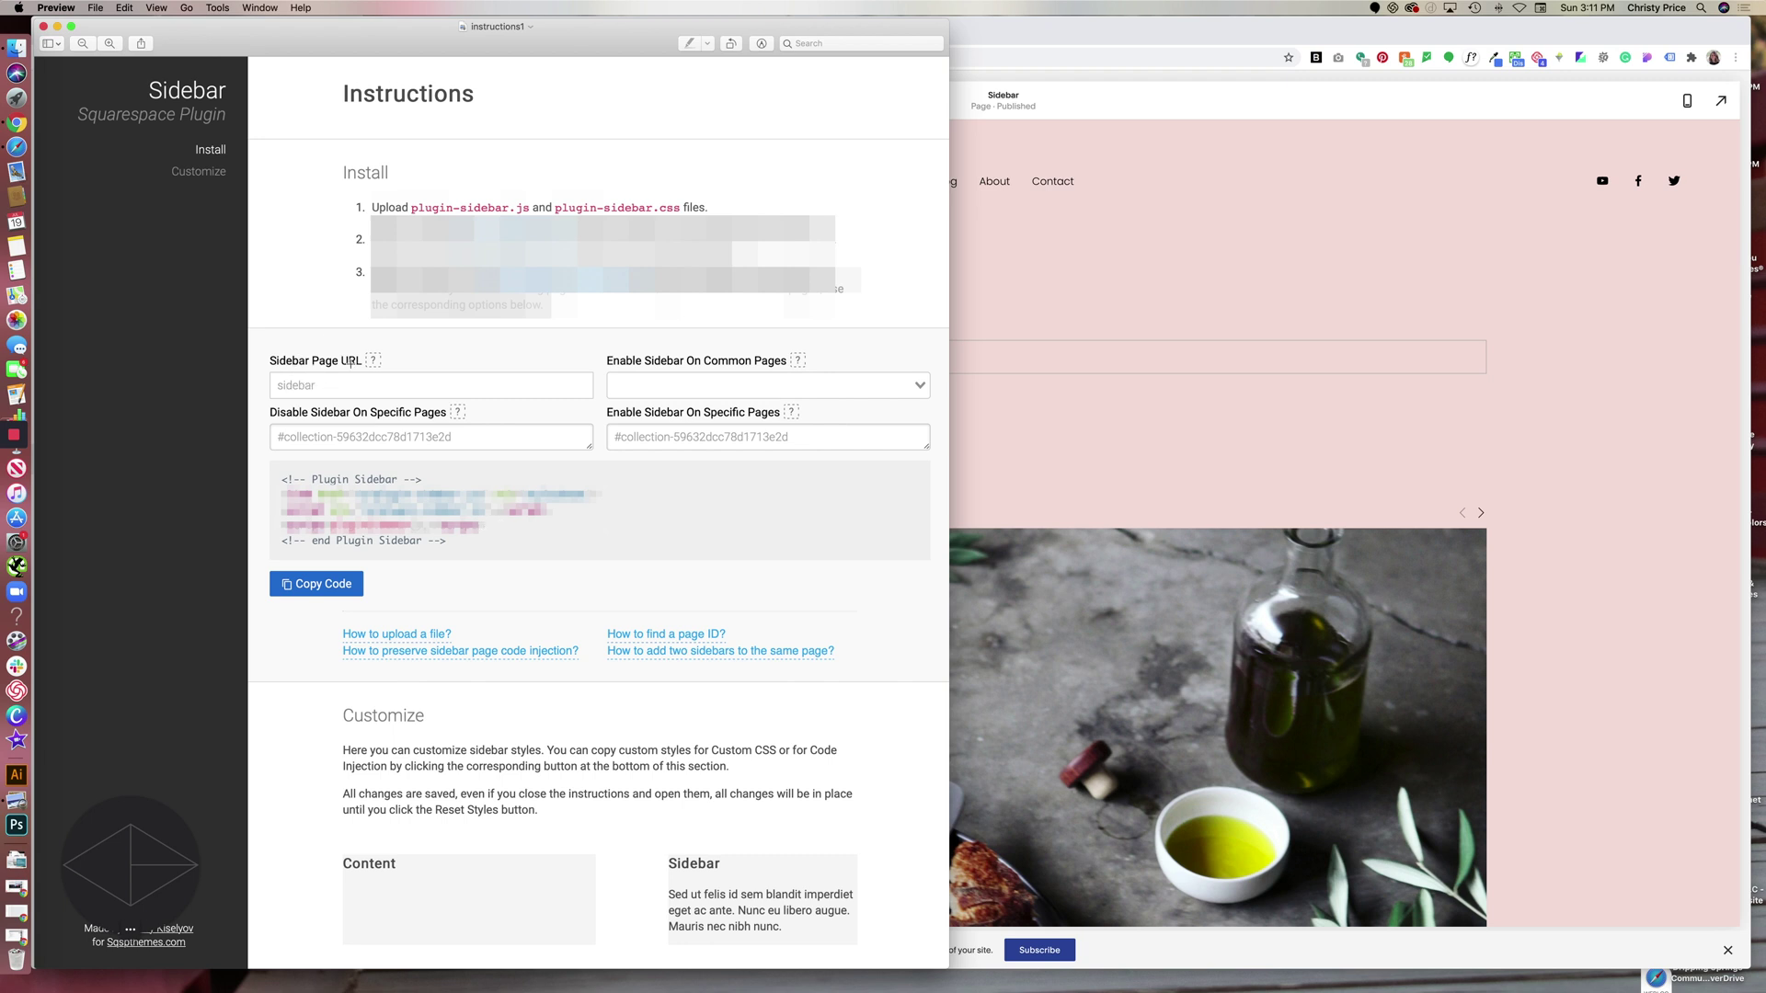
- Close the Sidebar page settings and compare against the plugin instructions
click(992, 492)
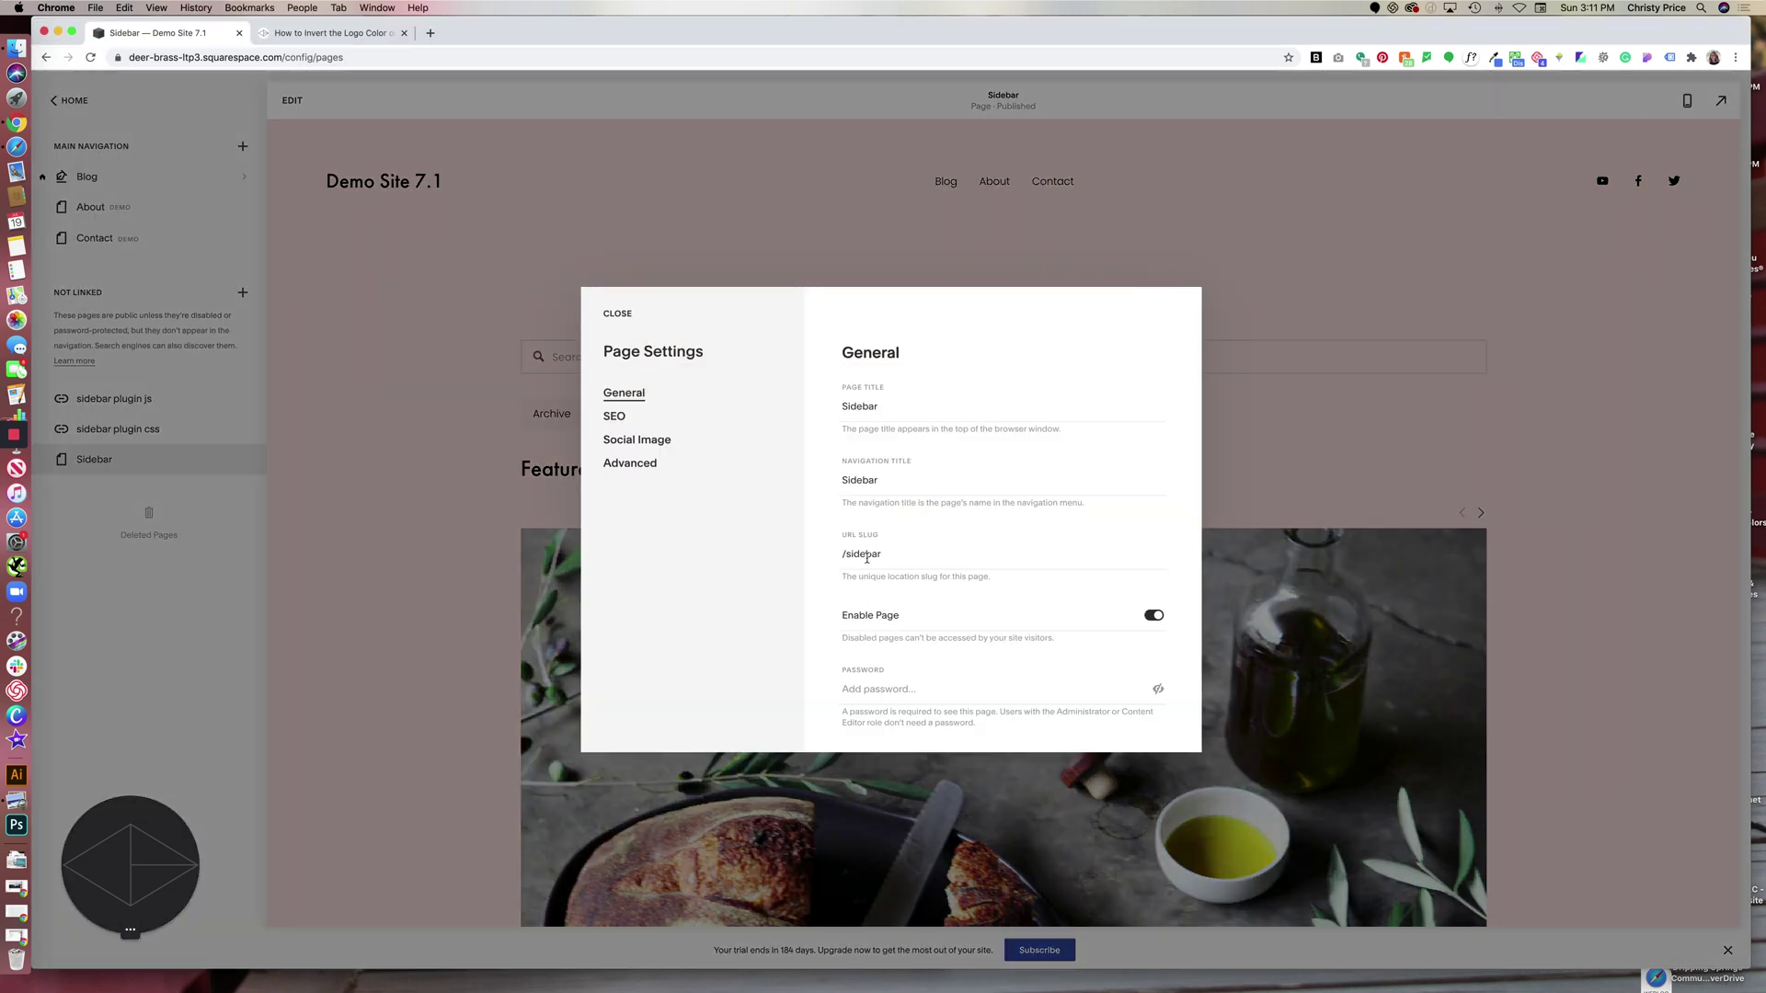
click(617, 313)
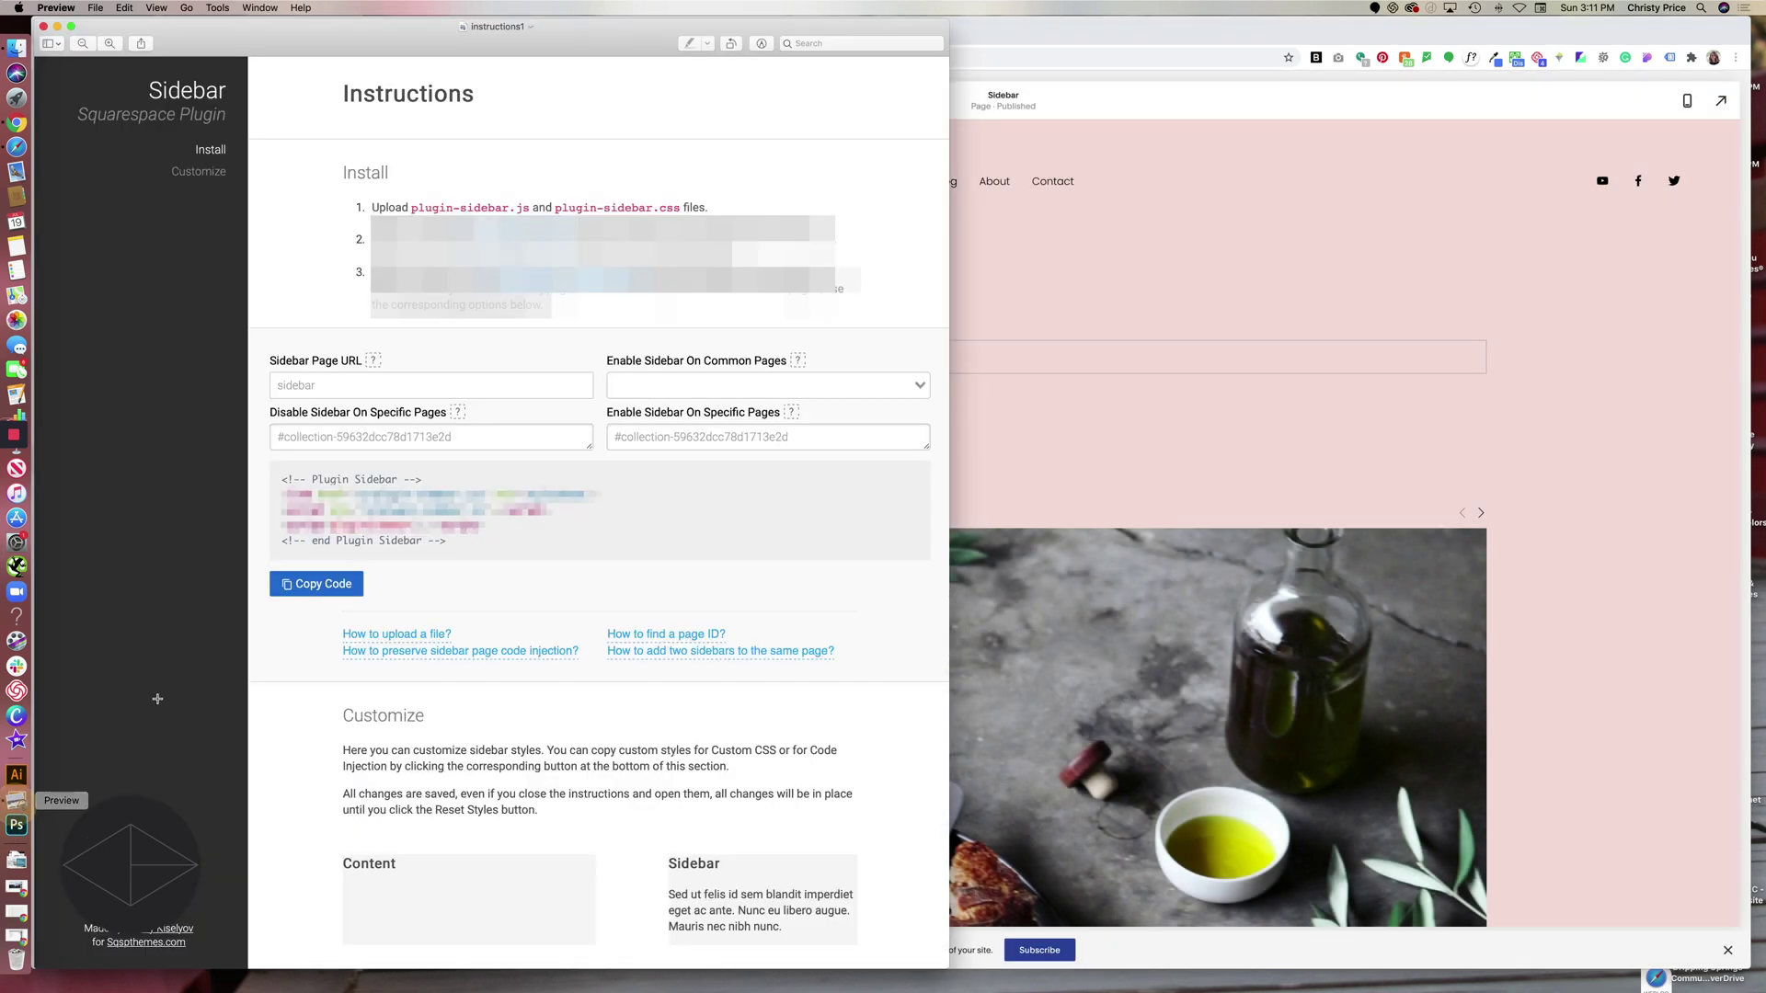
click(16, 802)
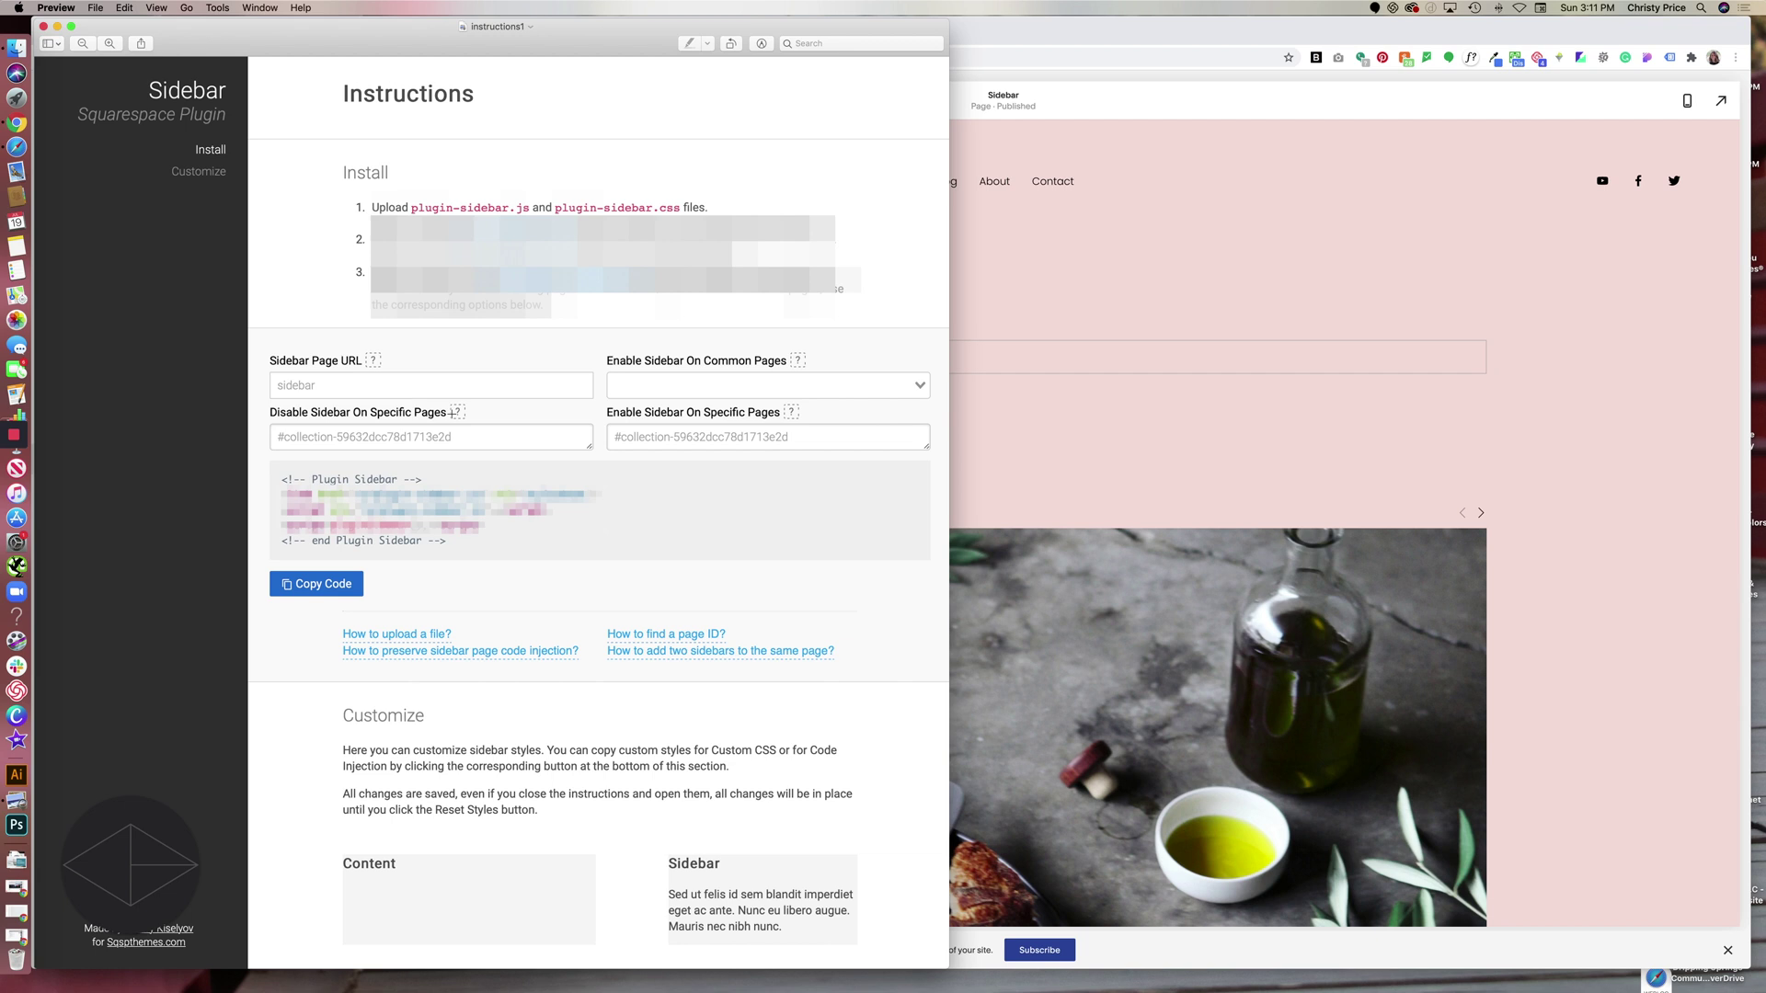
click(999, 505)
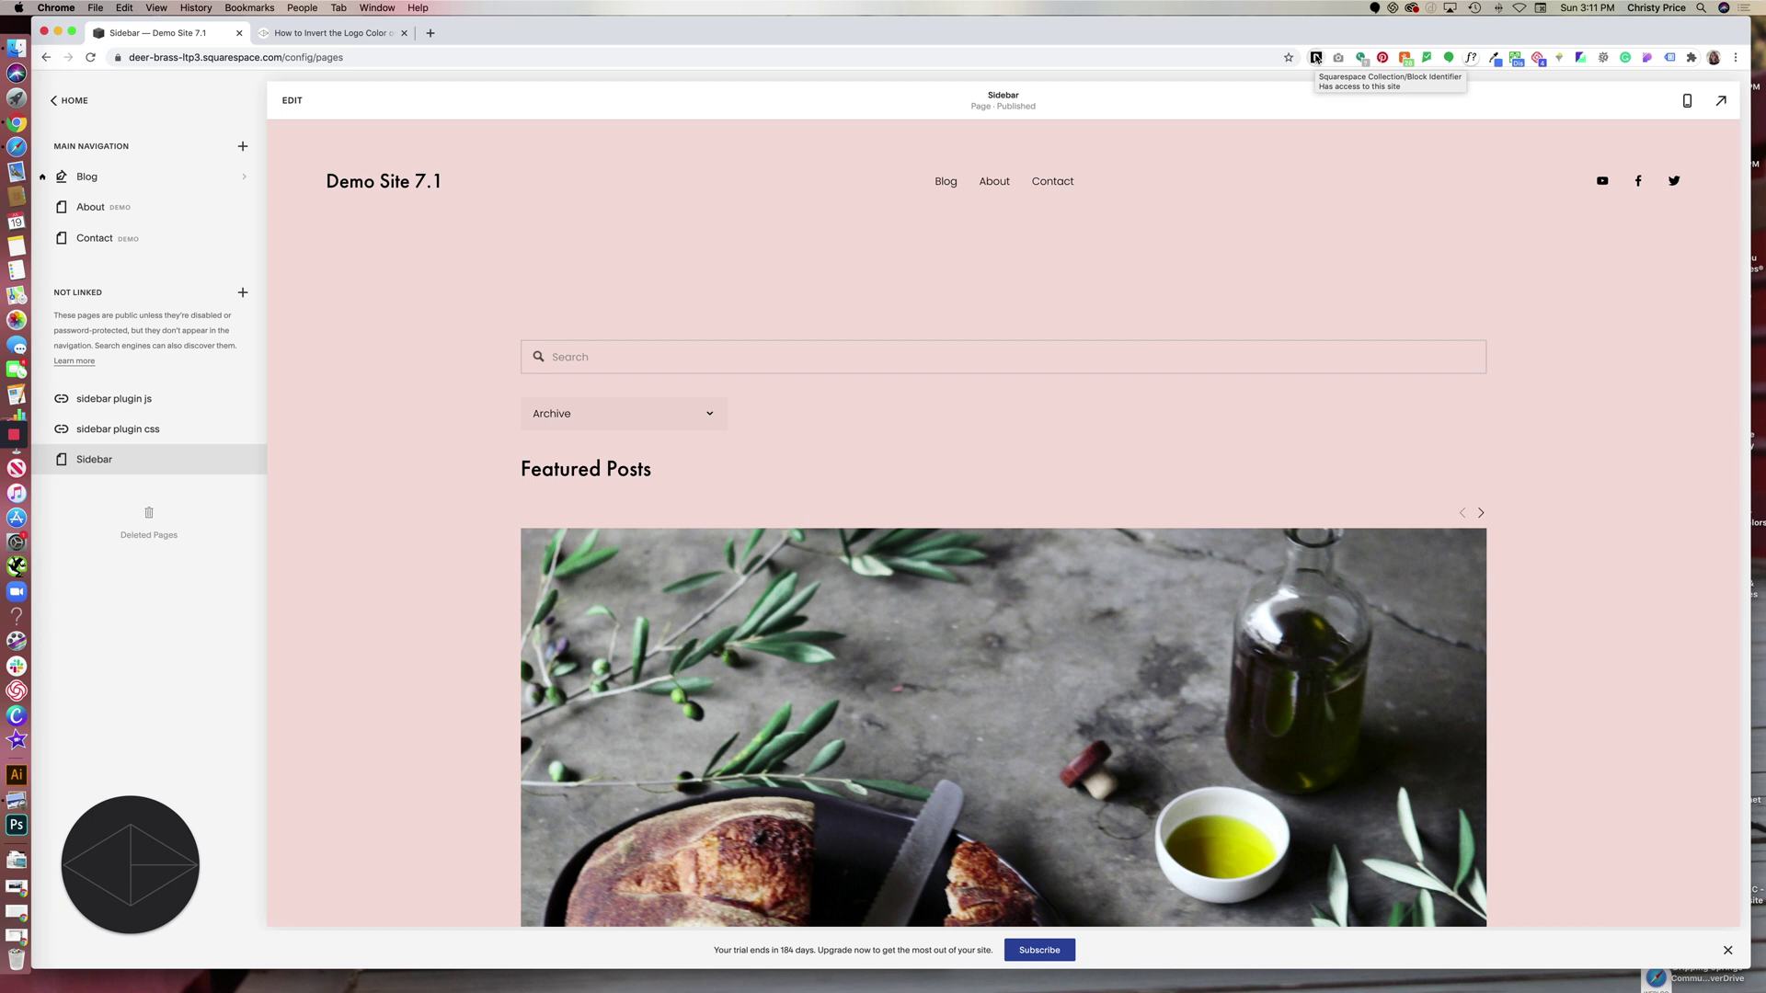
- Copy the Blog page's collection ID (#collection-5f14616455e4ba6ef22d3f69) and check it against the instructions
click(942, 184)
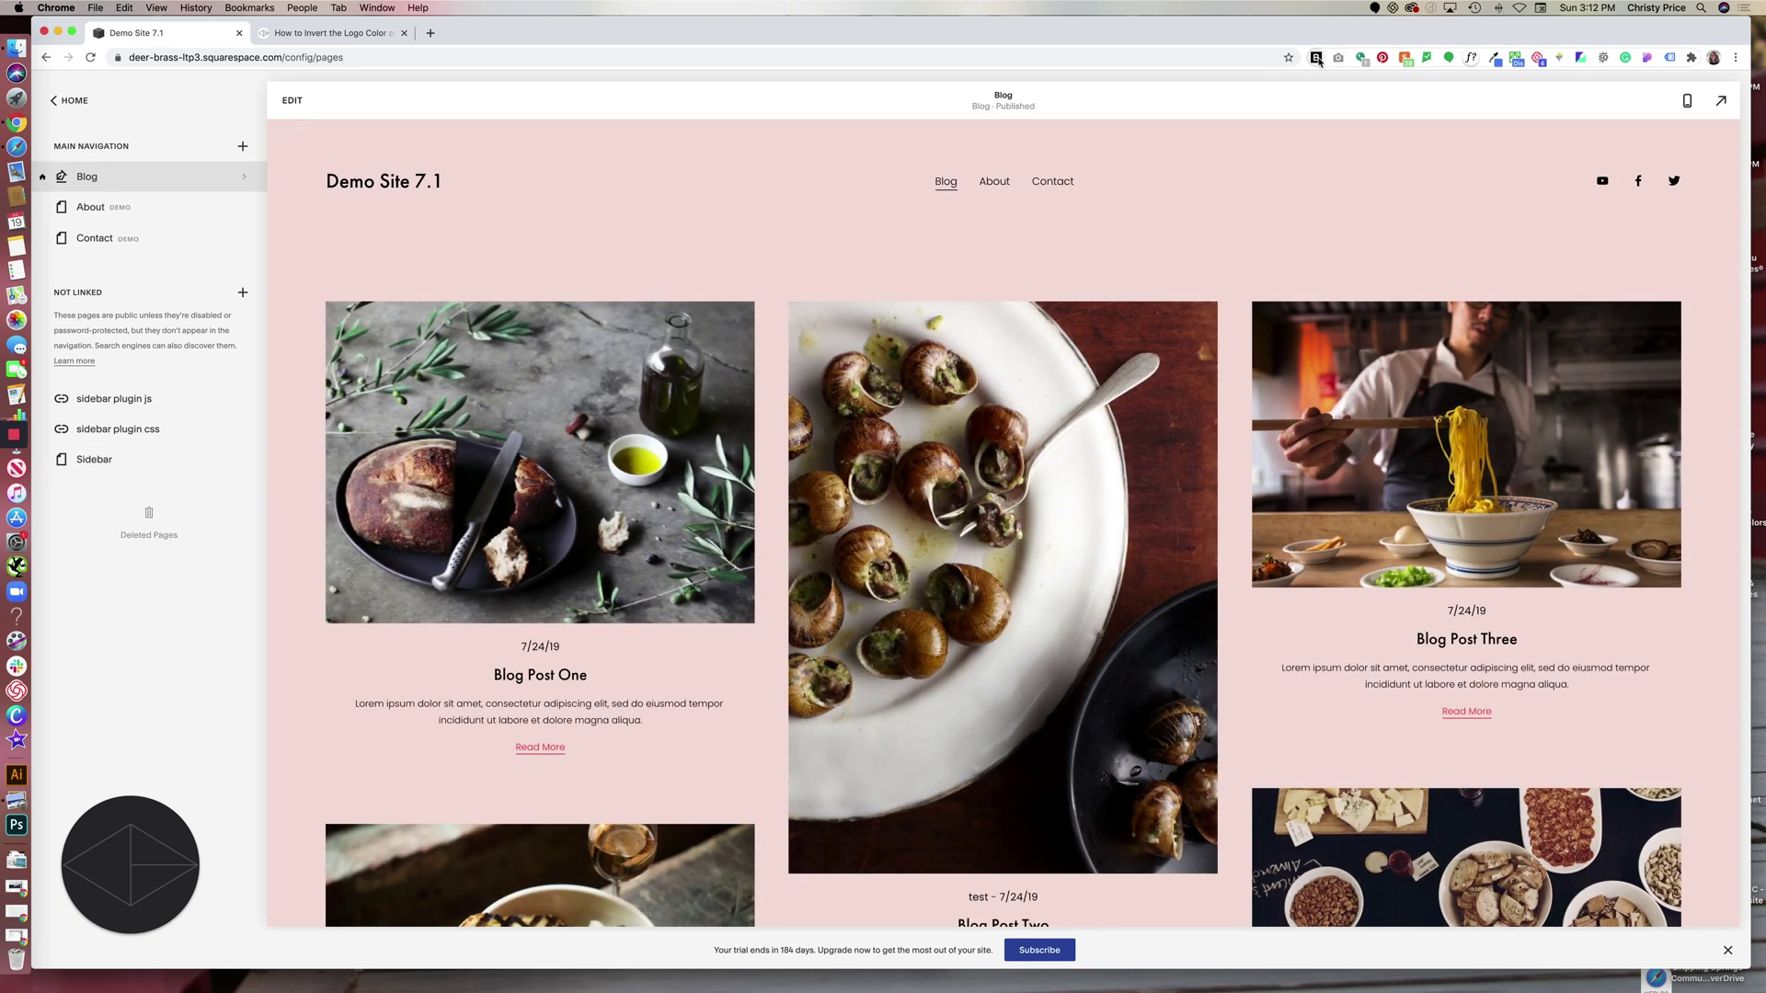
click(1317, 61)
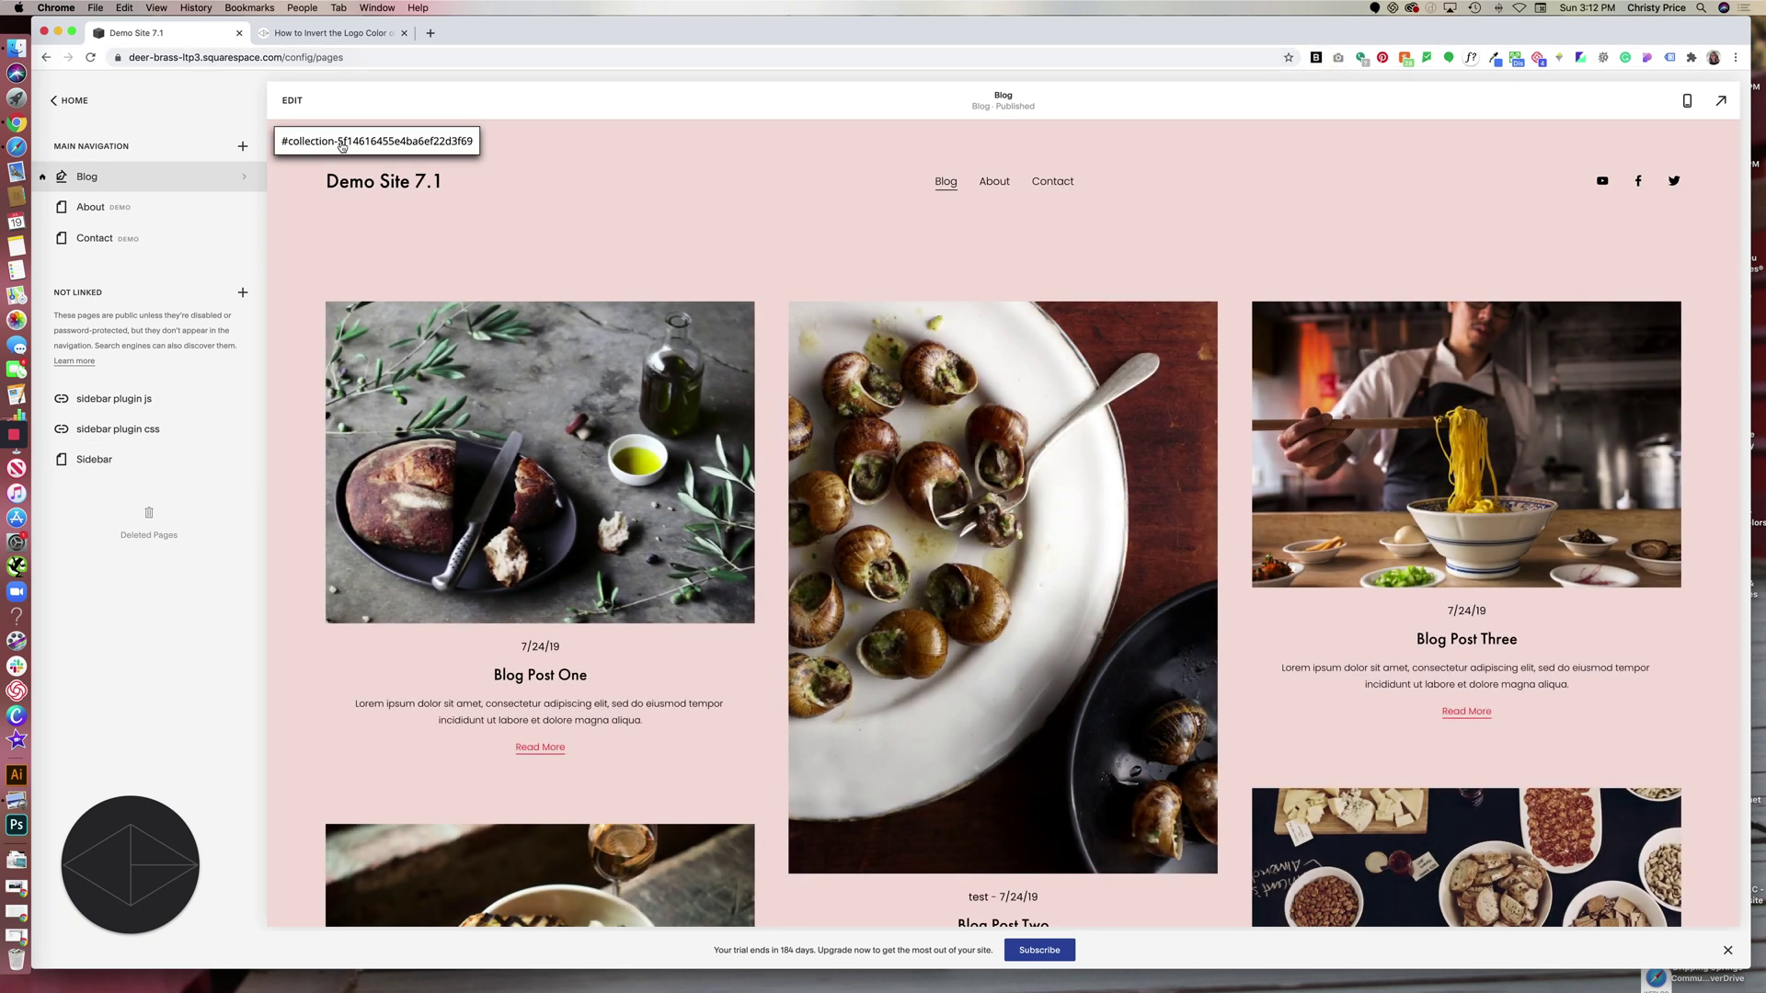
click(373, 146)
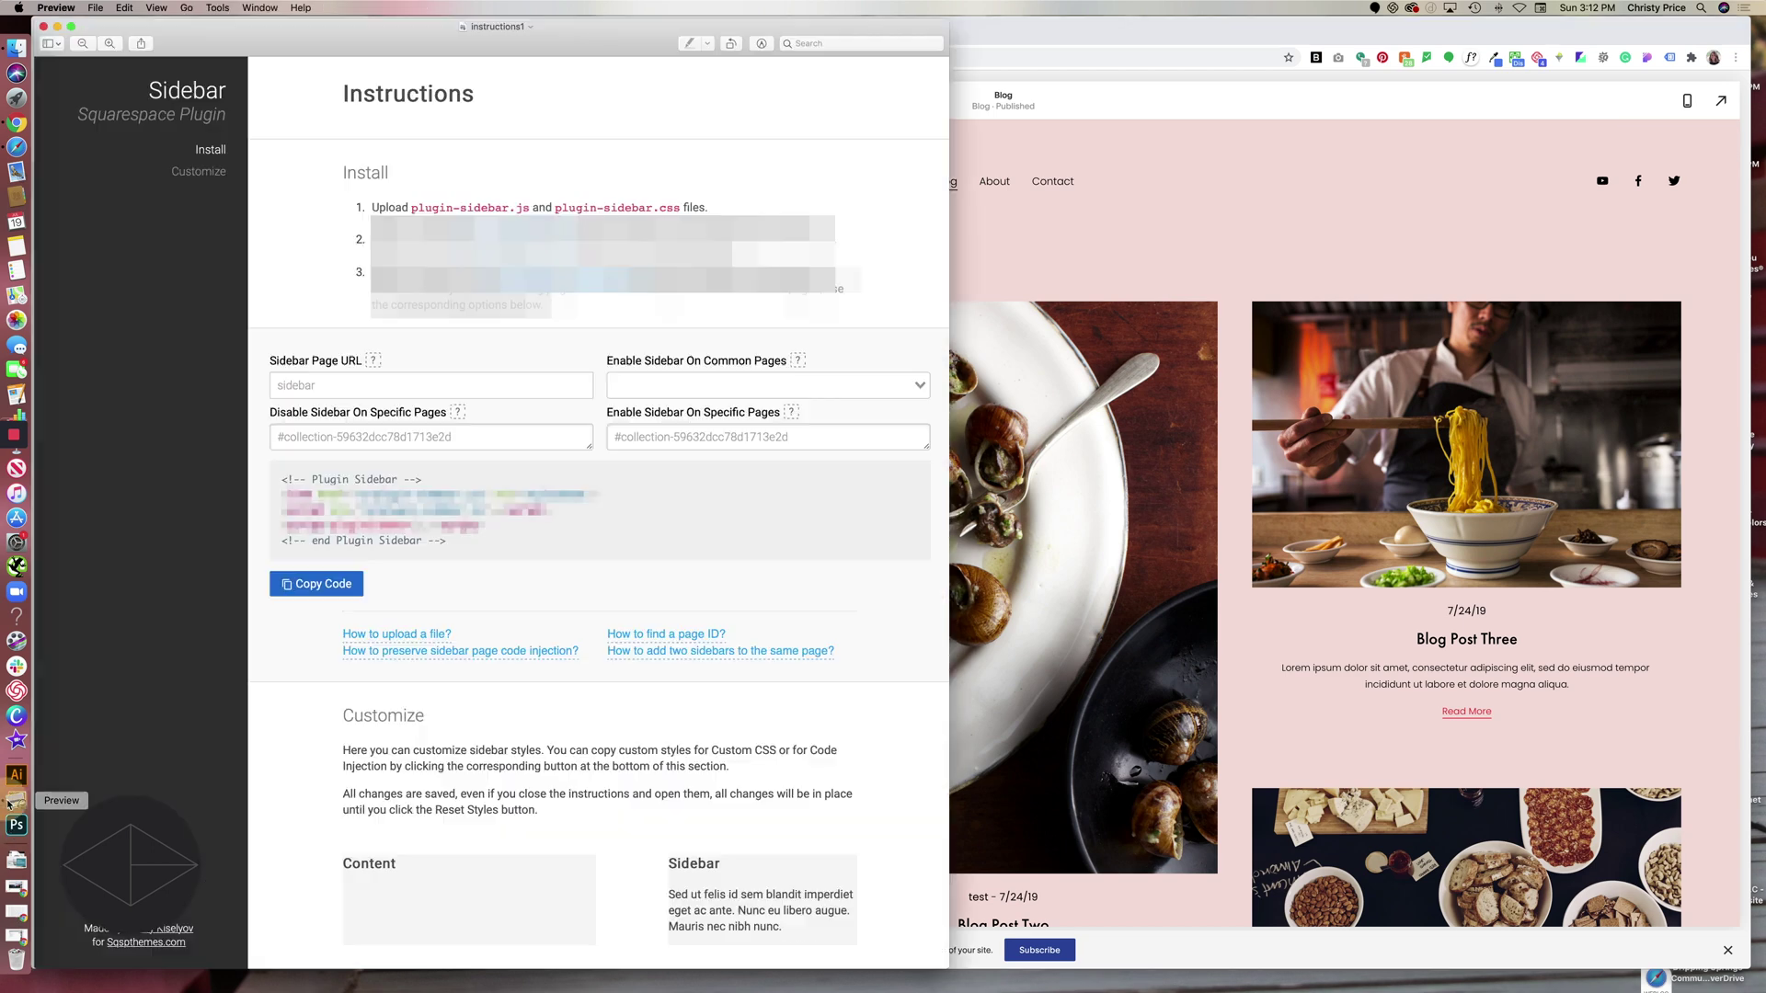
click(17, 800)
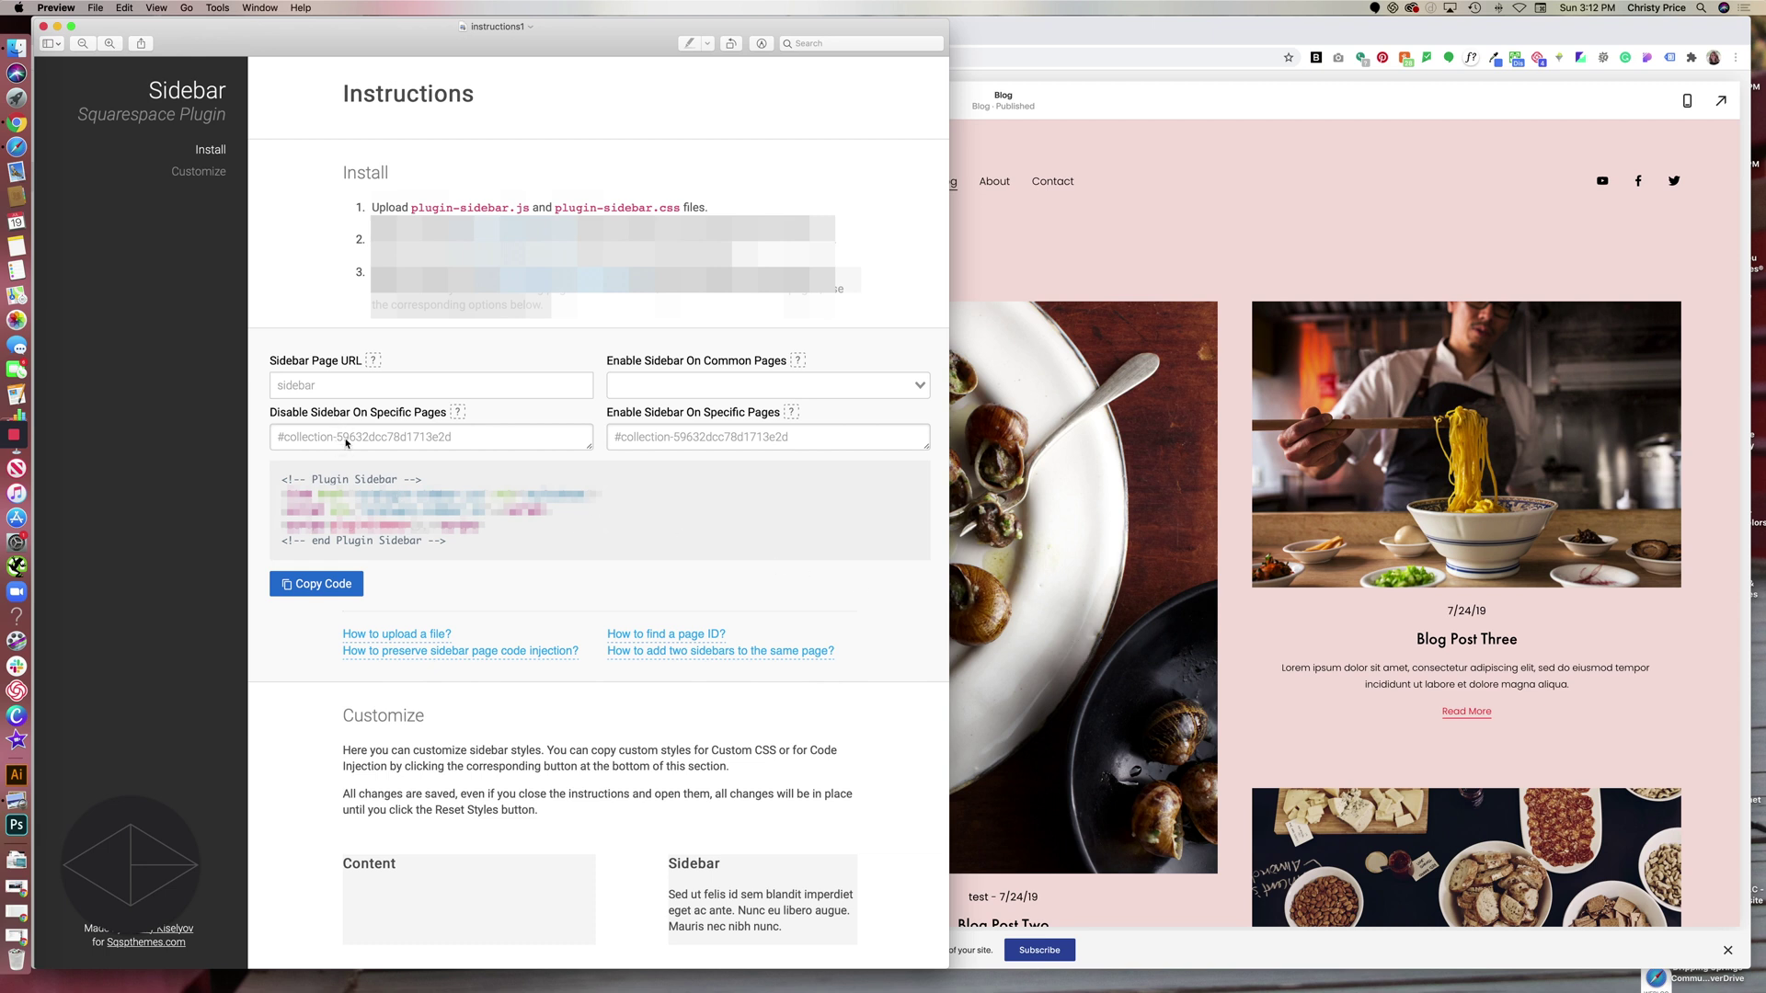
click(1182, 550)
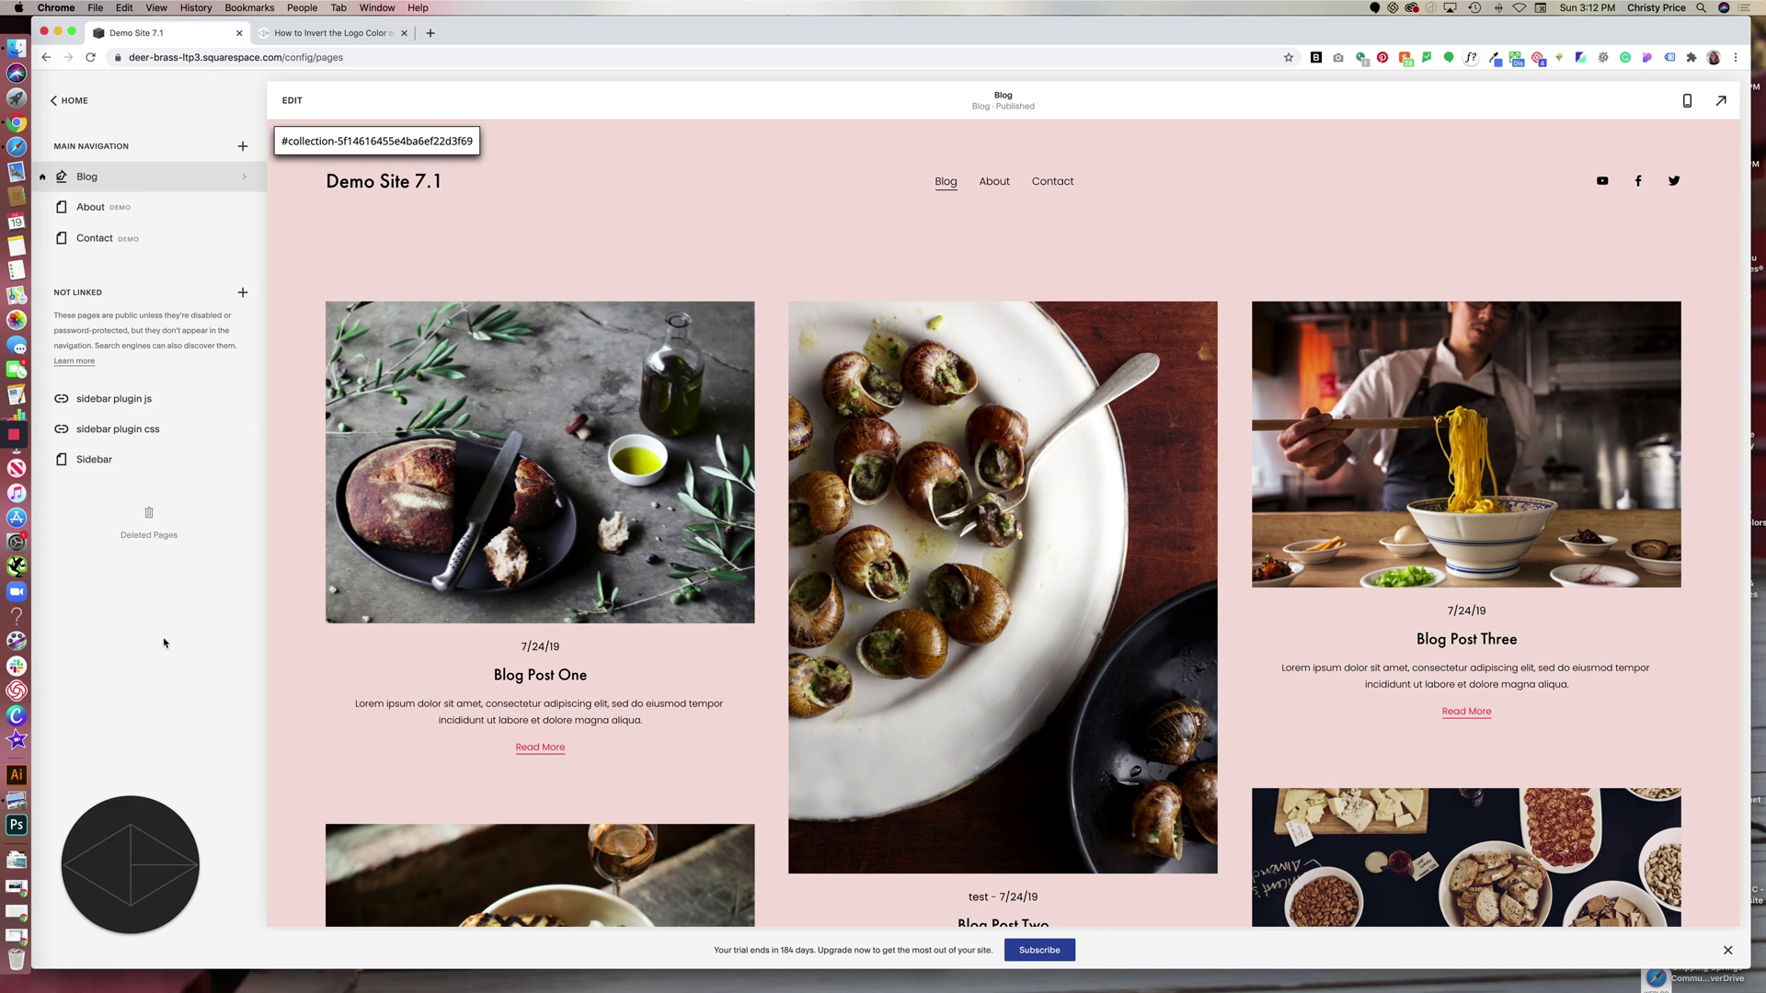
- Paste the sidebar plugin script into the Footer box under Settings > Advanced > Code Injection and save
click(73, 102)
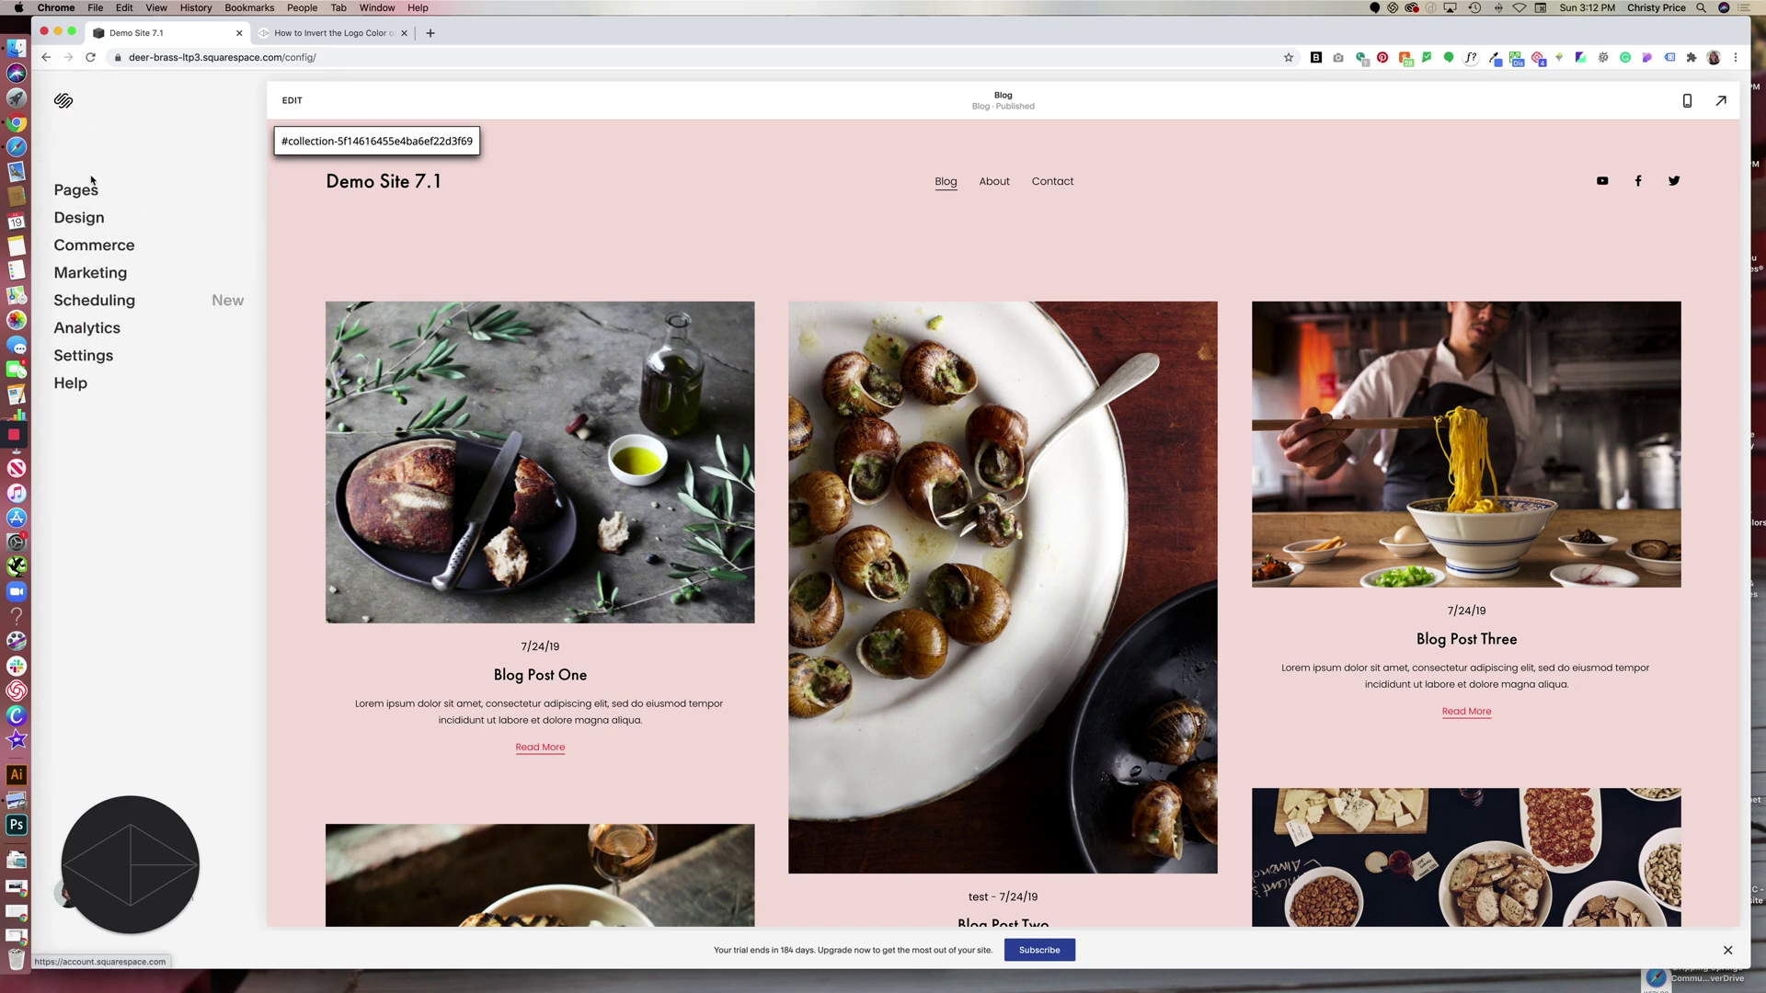
click(89, 366)
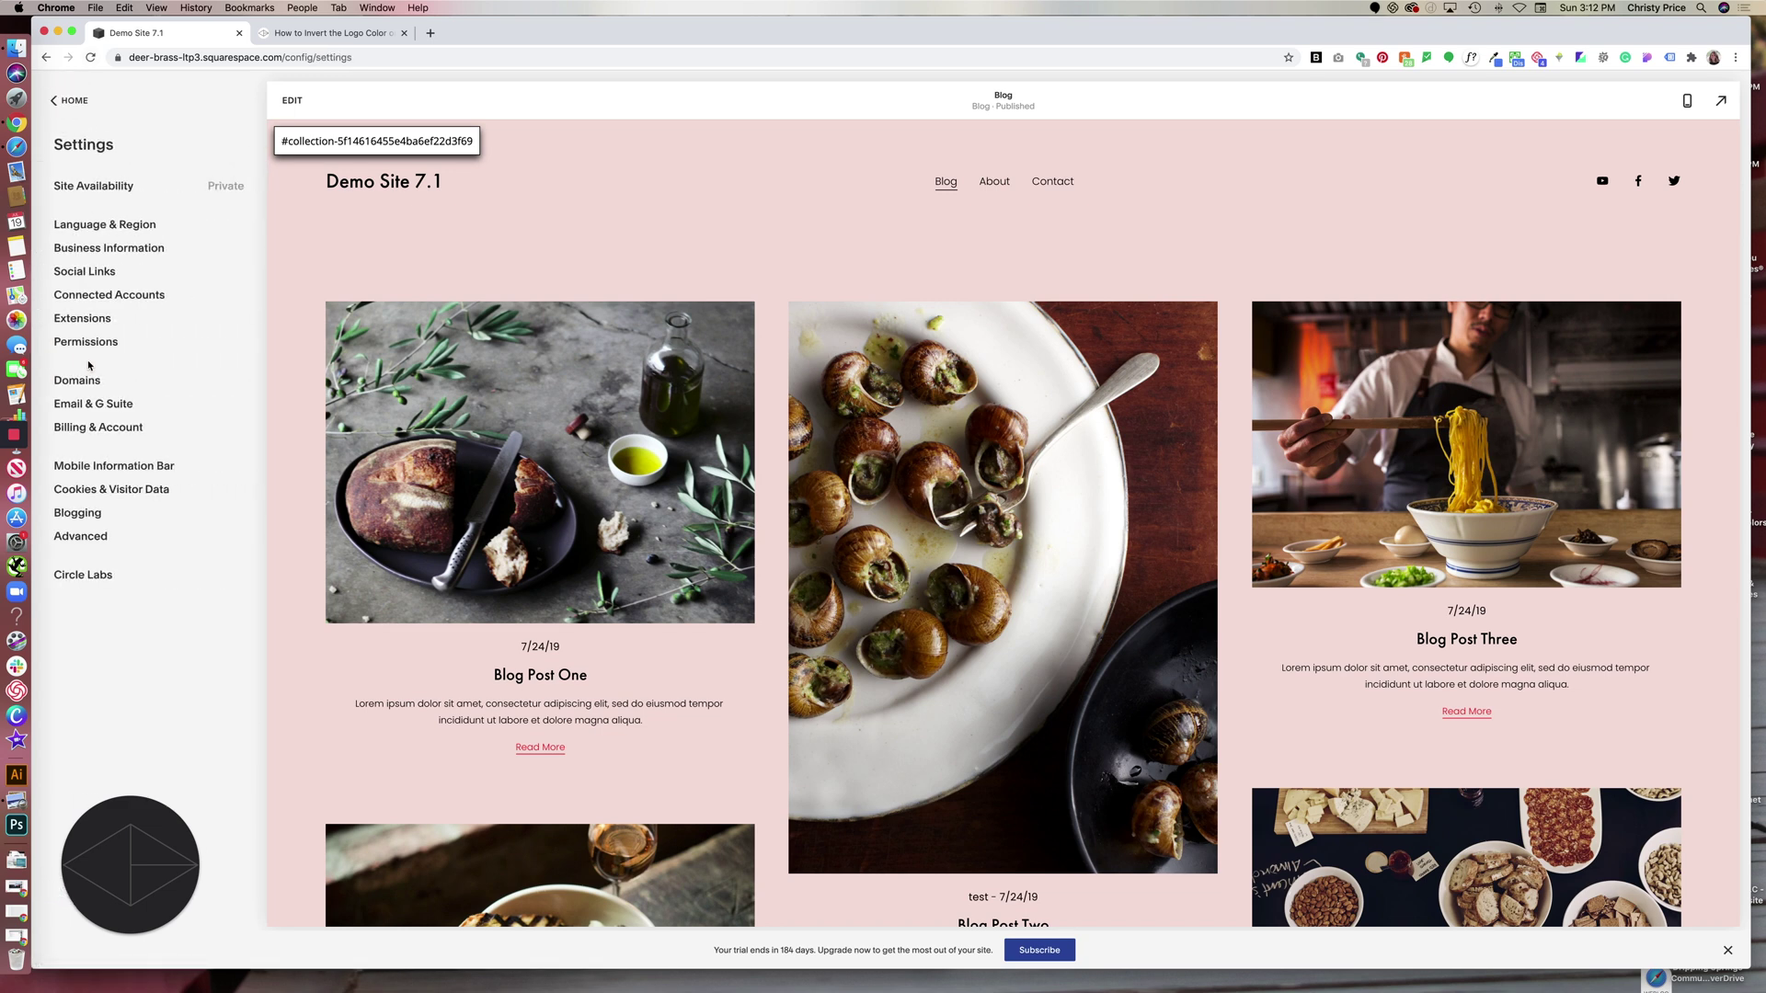
click(87, 541)
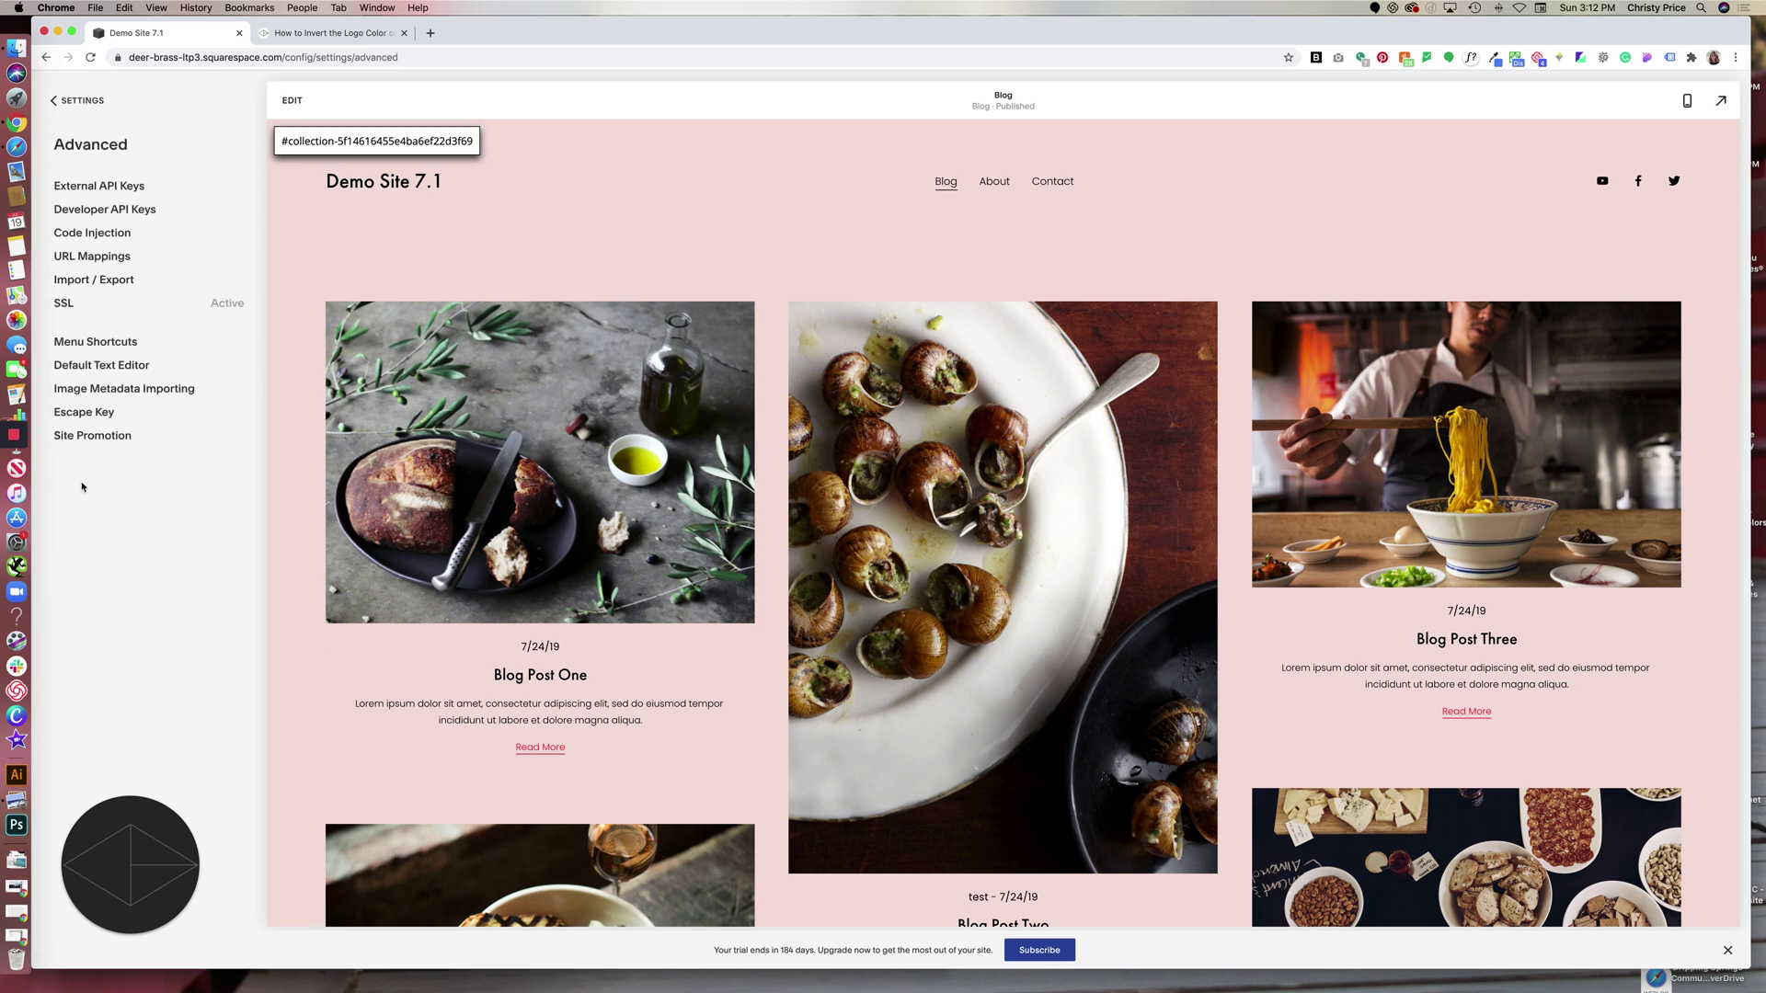
click(92, 233)
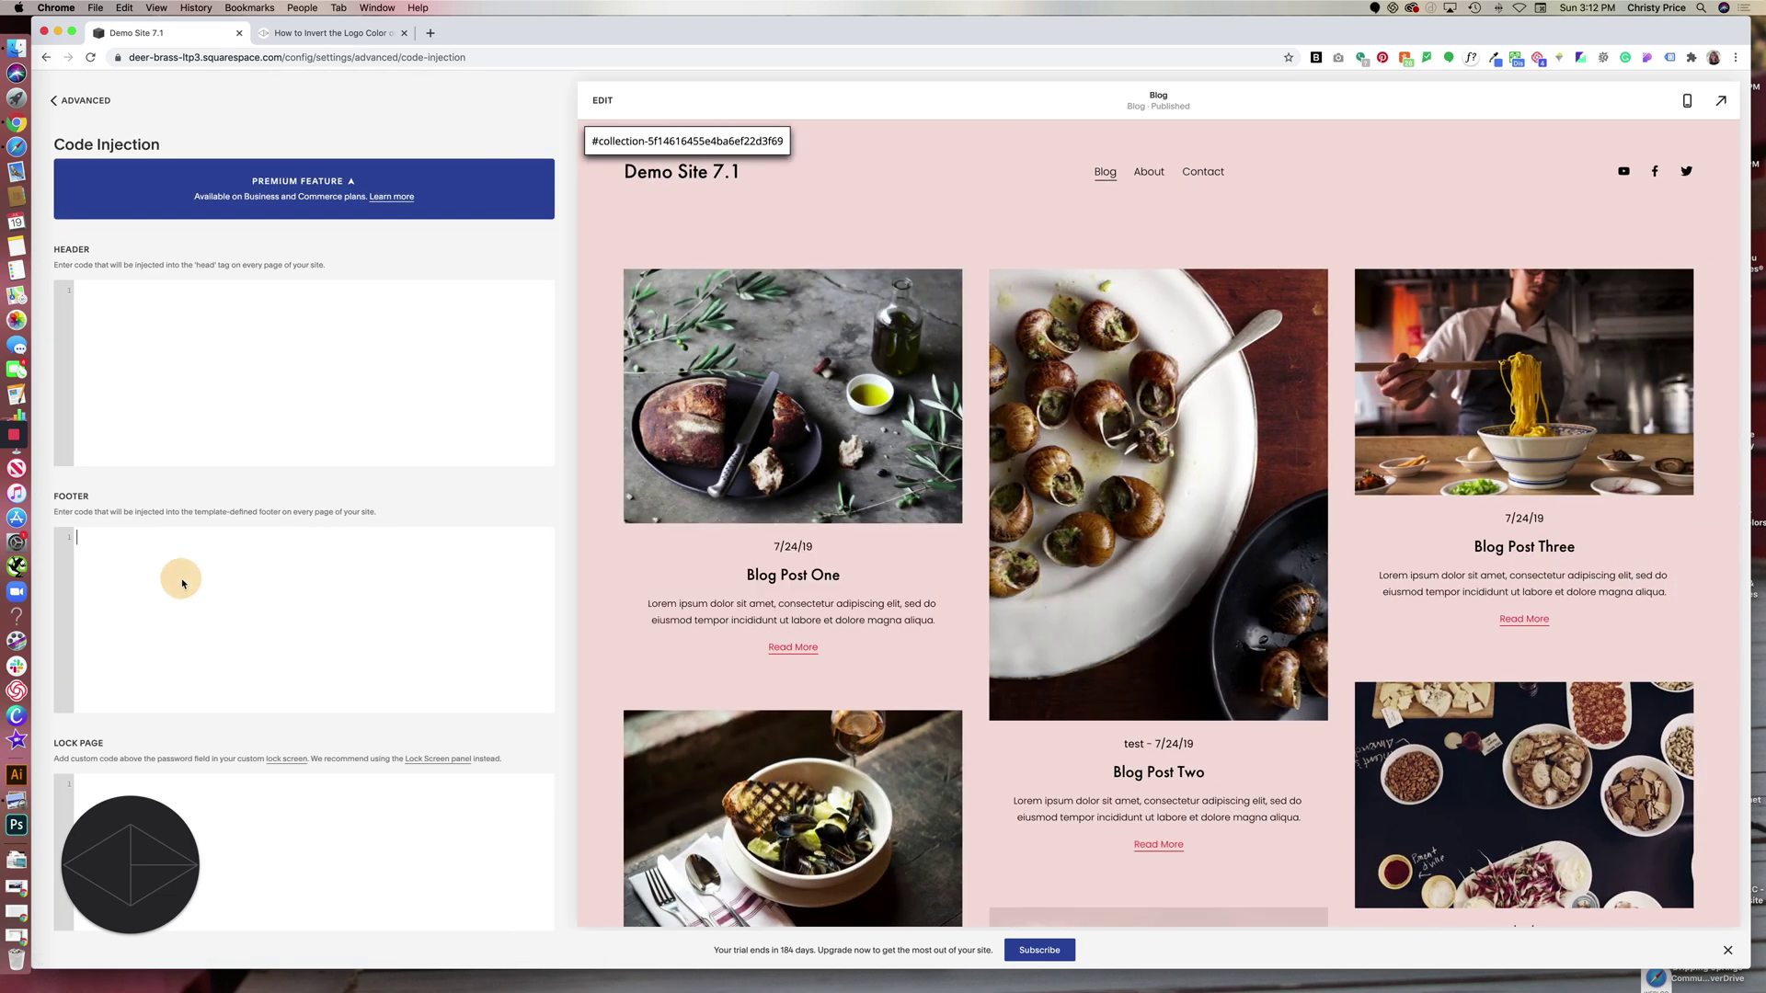
click(126, 556)
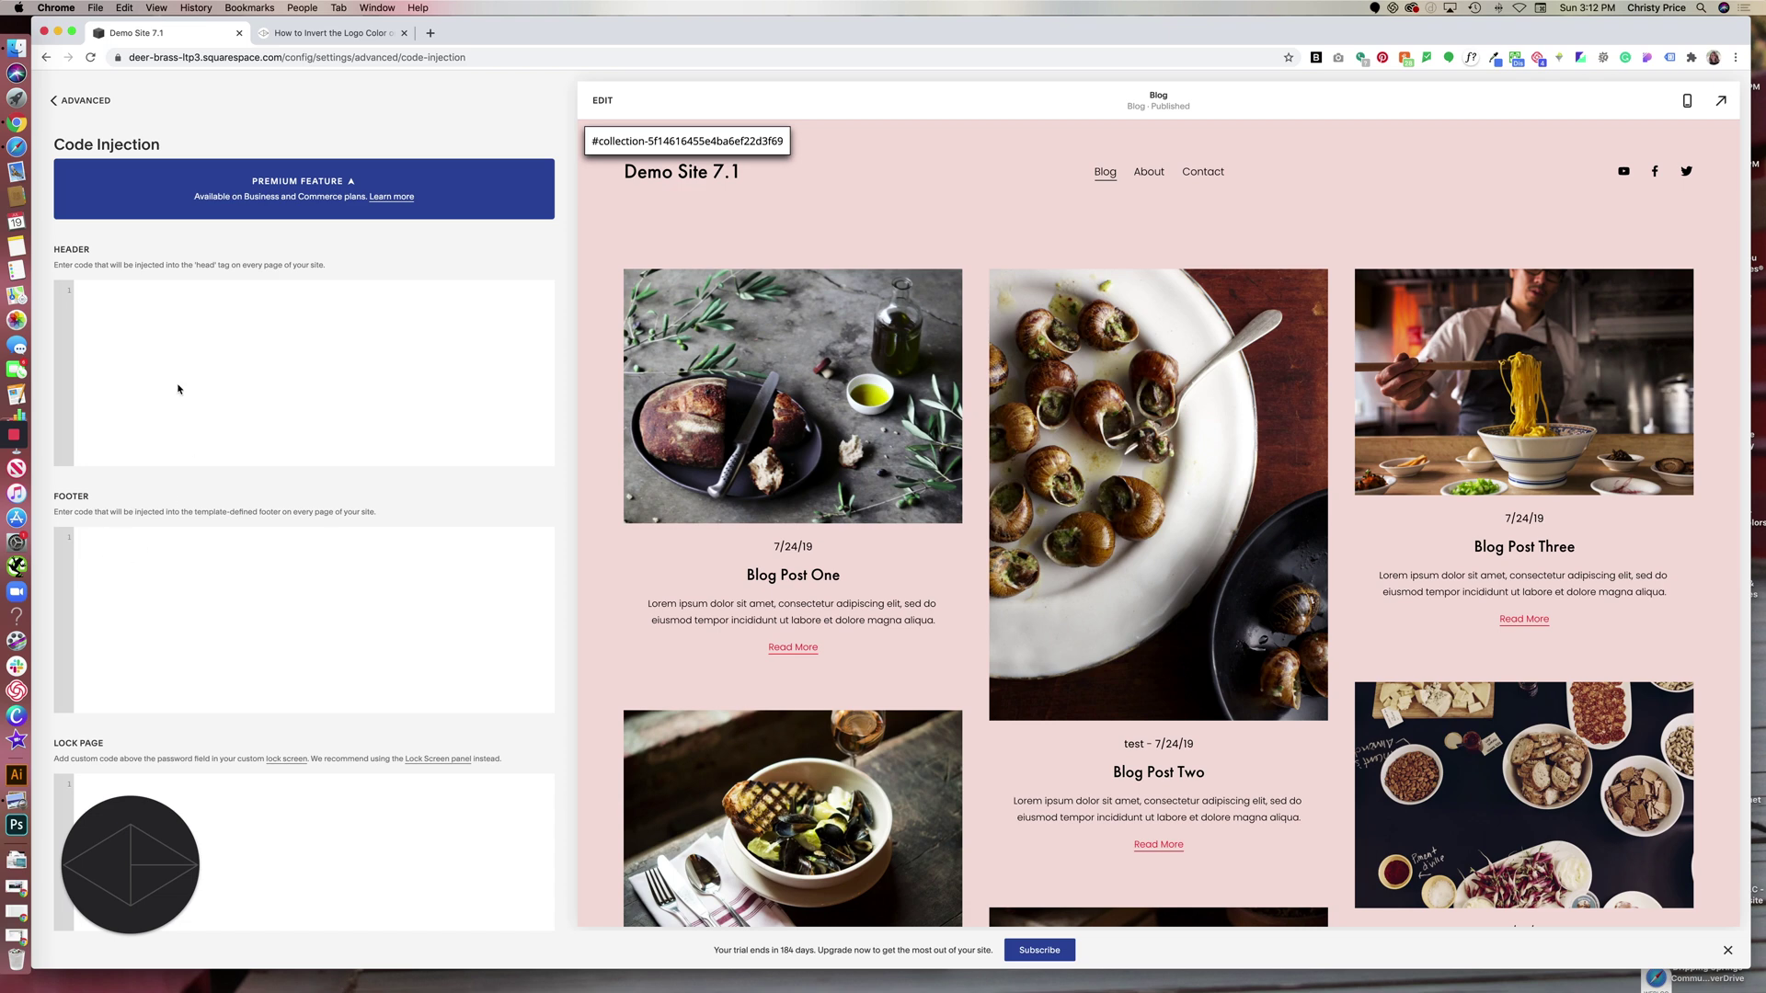
click(78, 109)
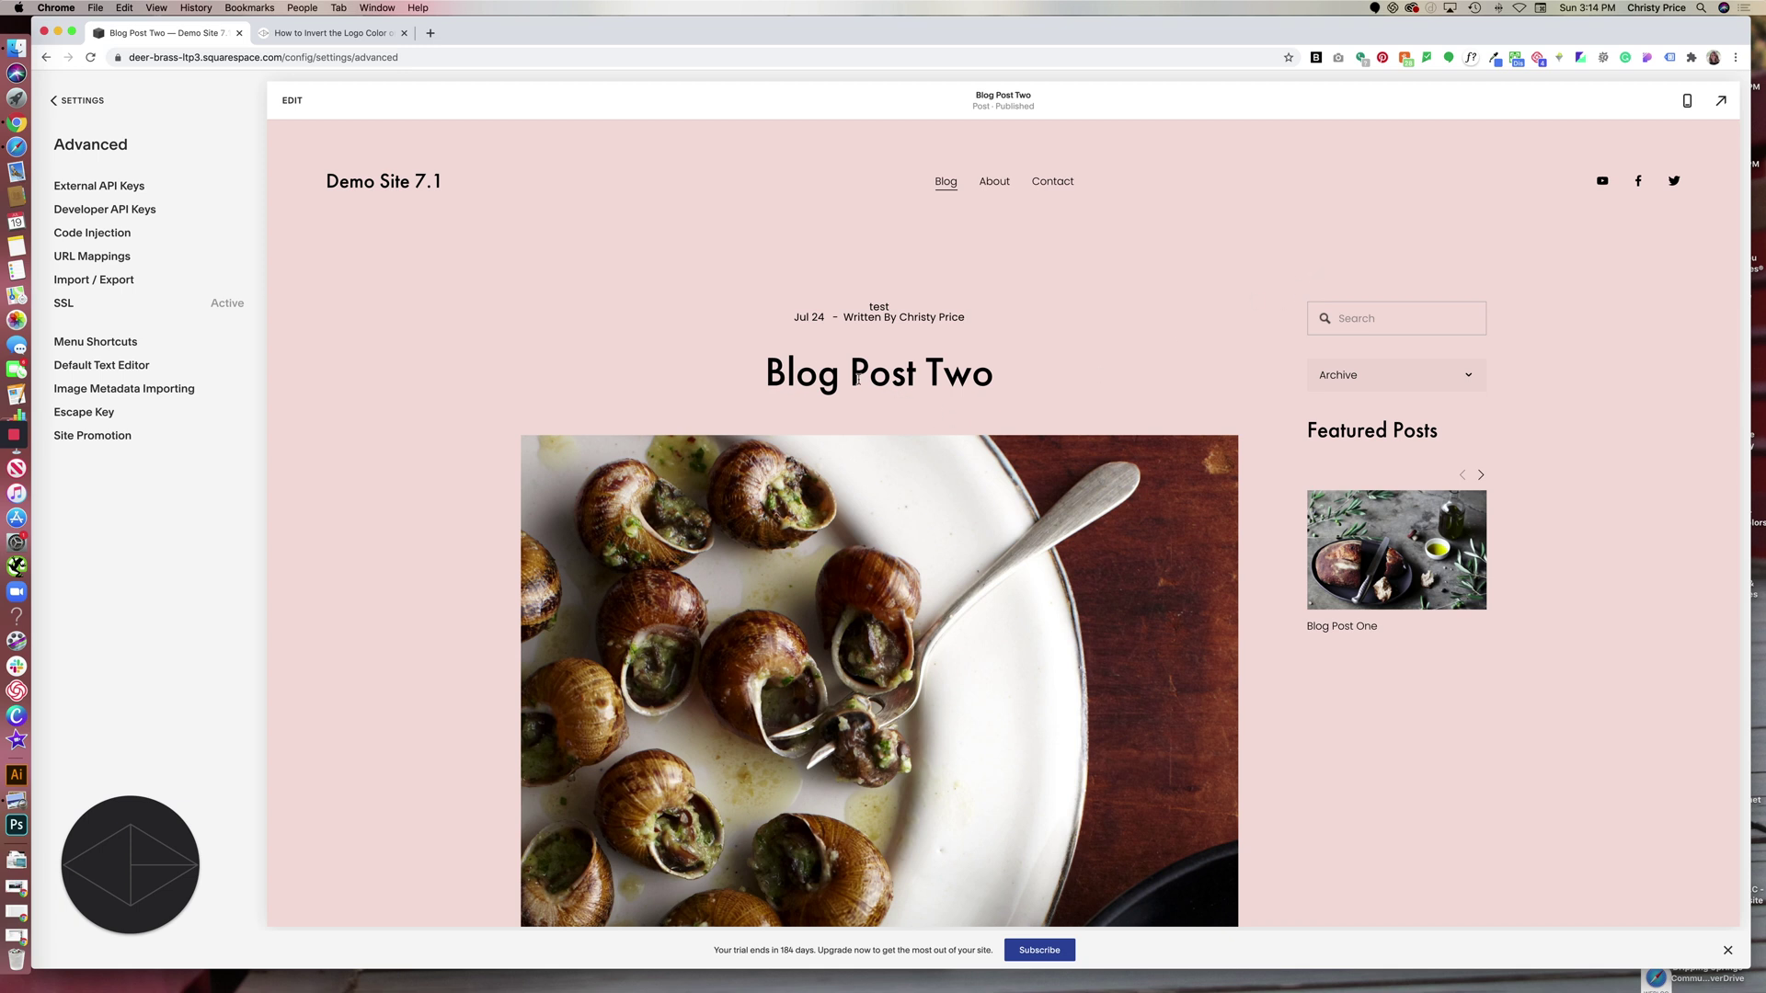
click(74, 100)
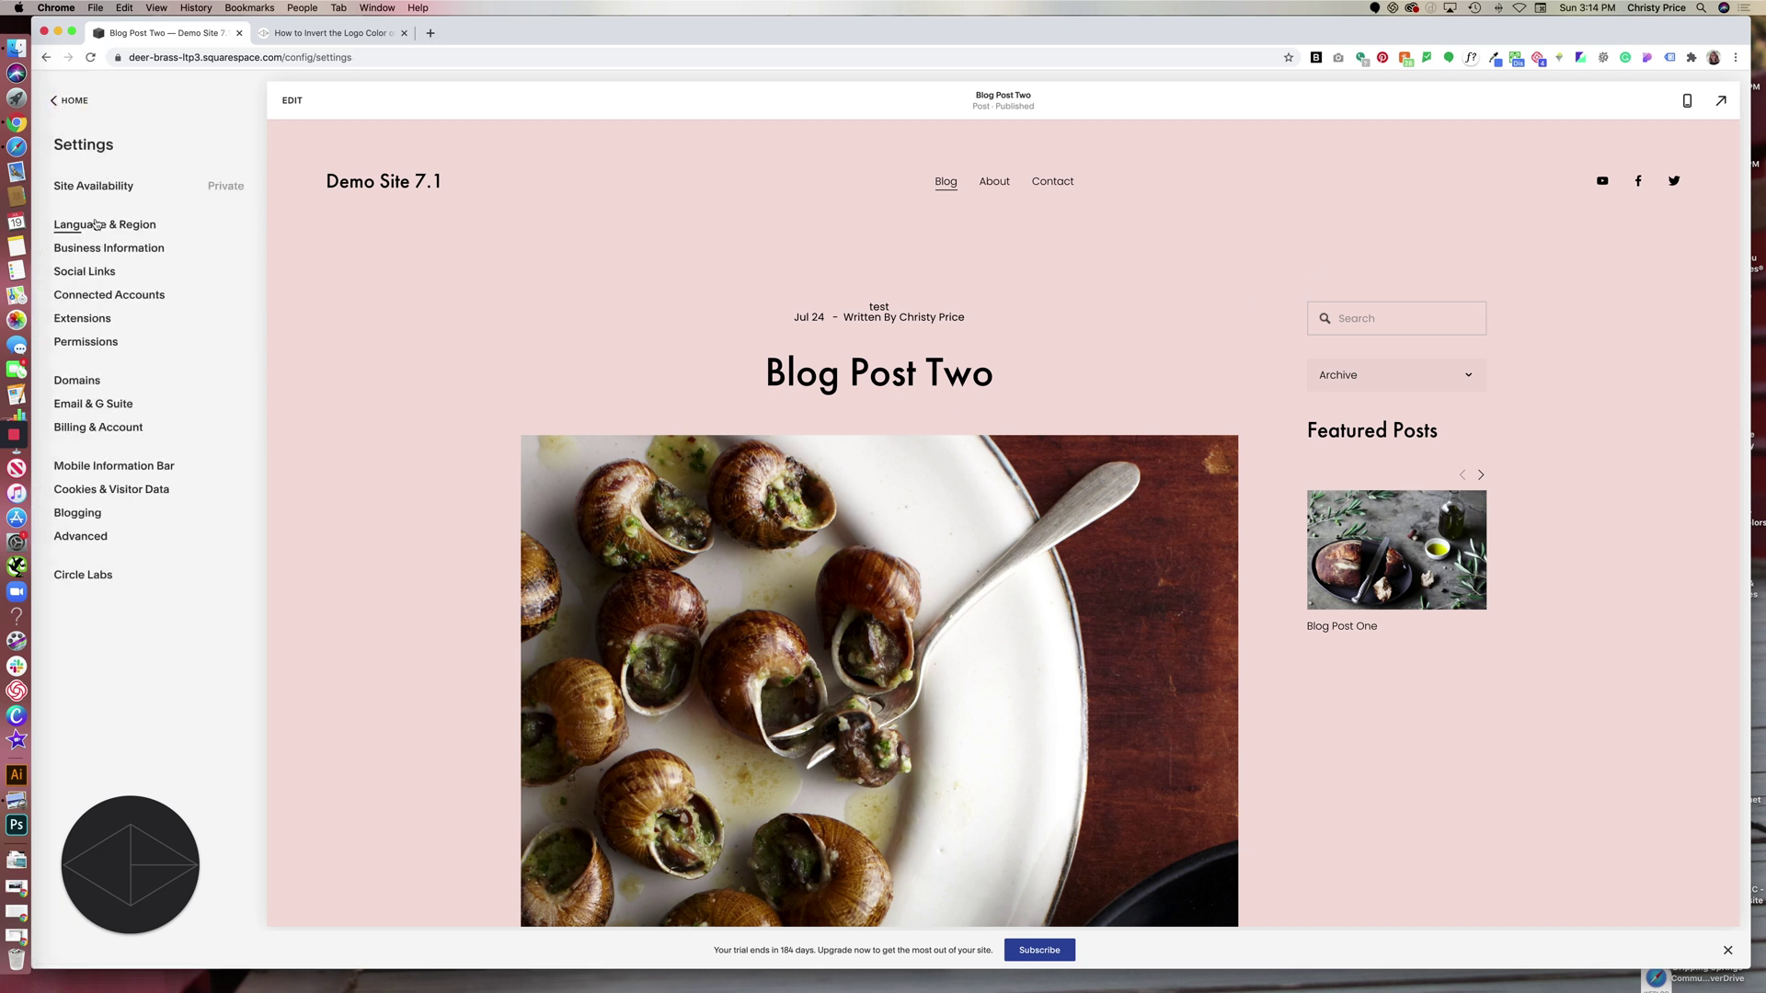
- Open the Sidebar page from the Pages list in edit mode
click(78, 101)
click(82, 192)
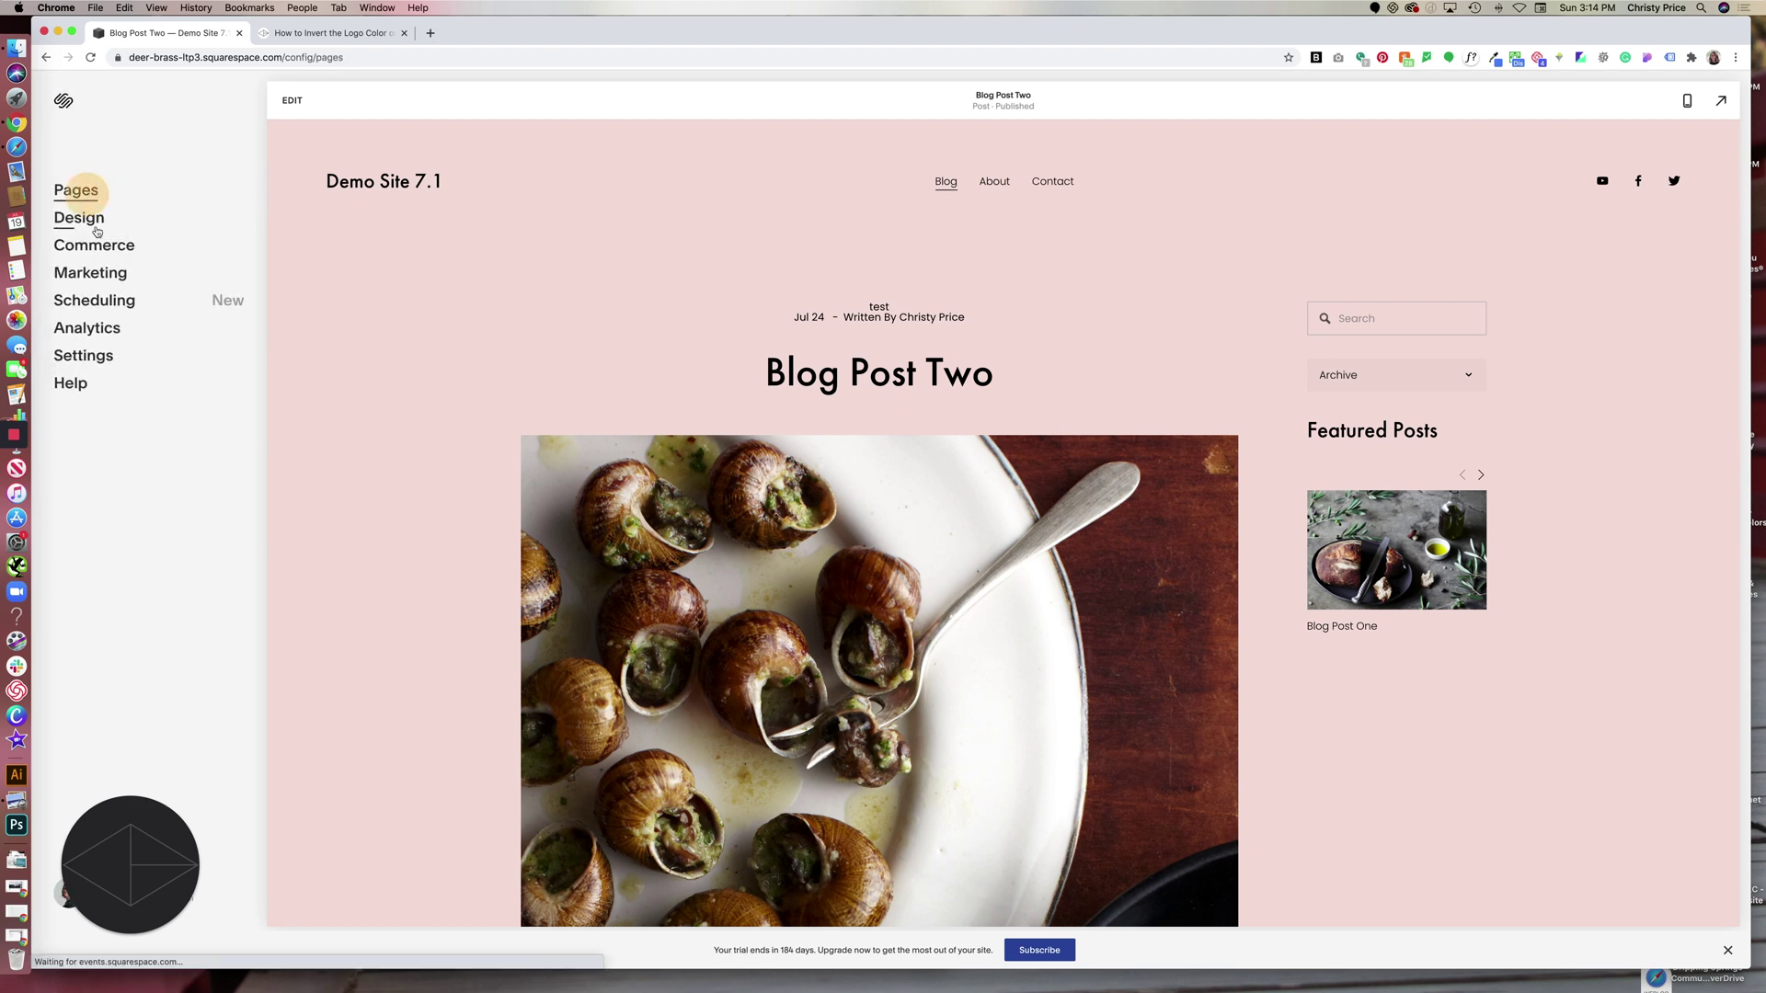
click(163, 459)
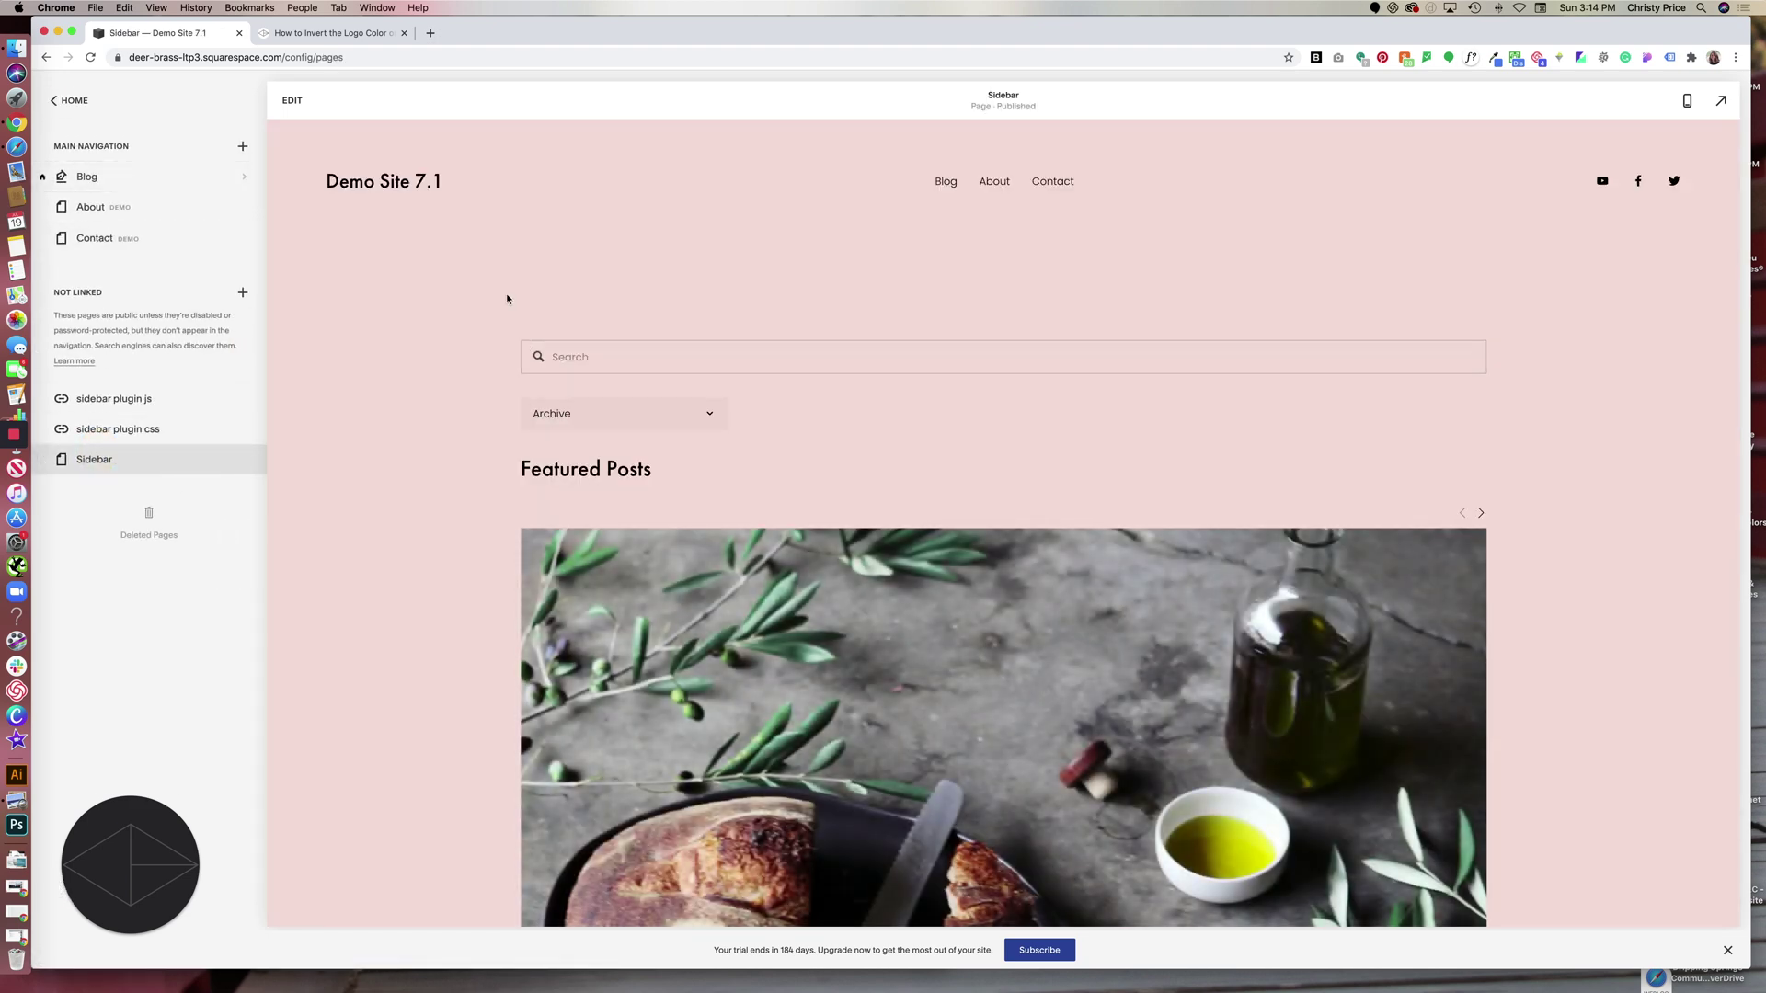
click(292, 101)
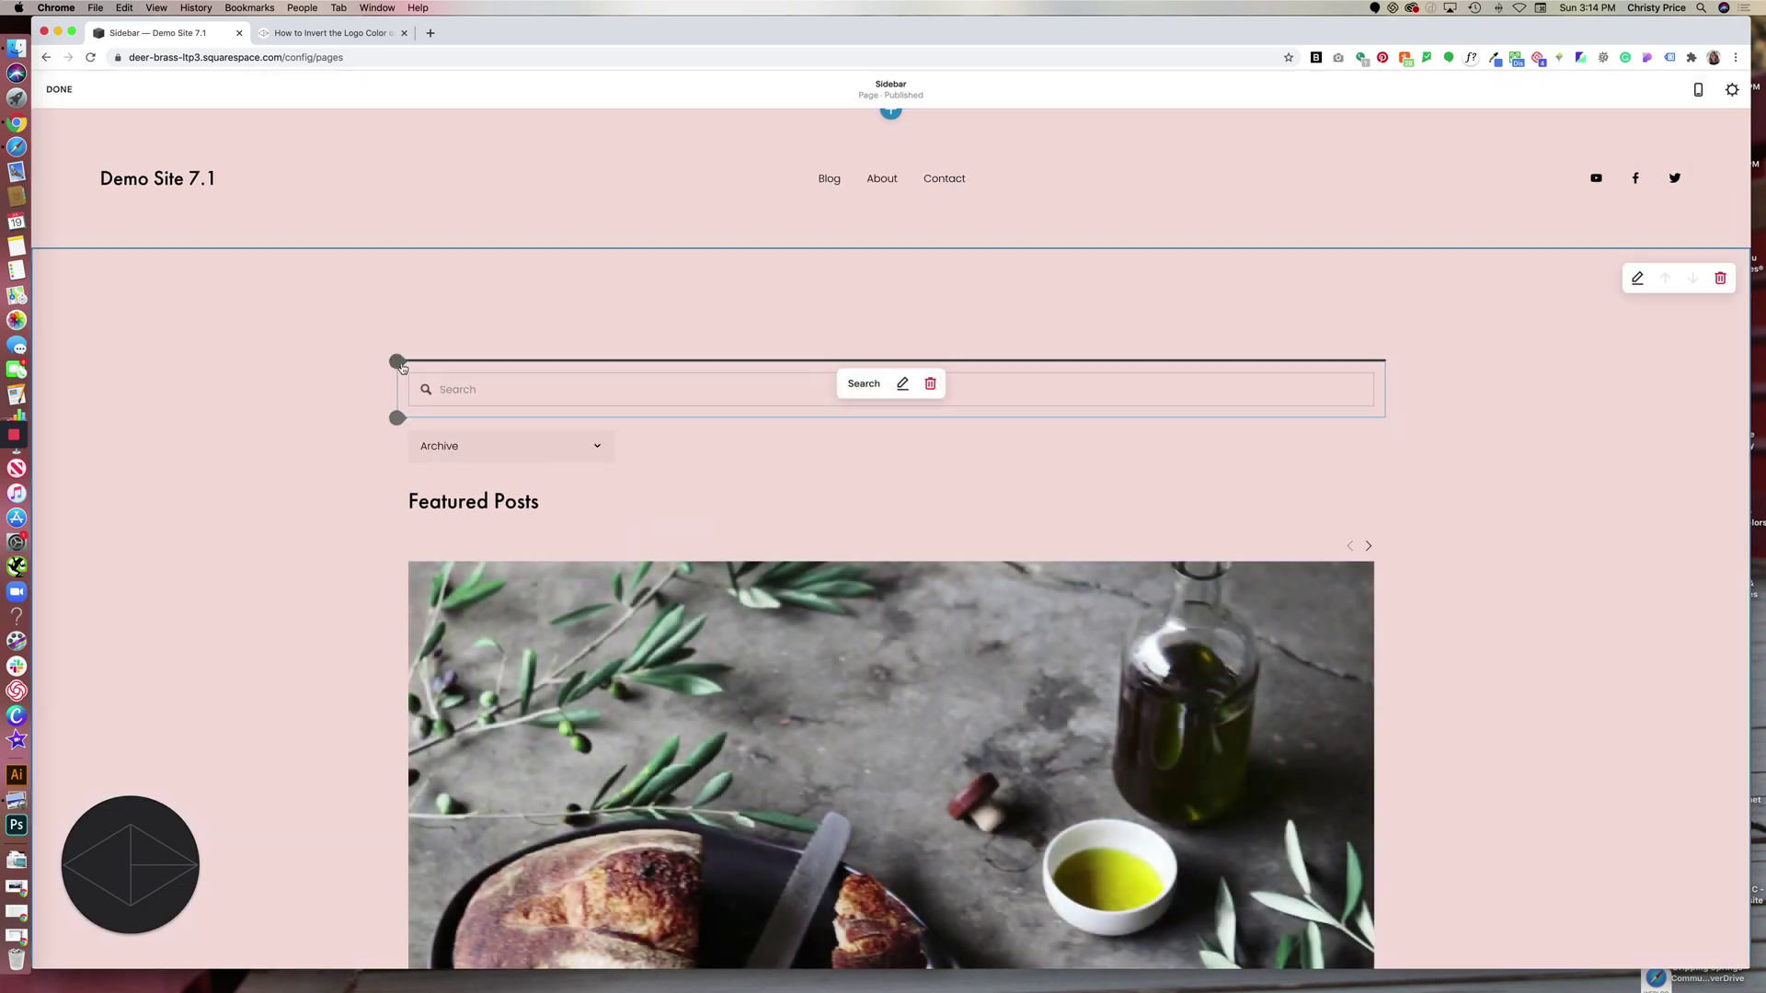
- Insert three Spacer blocks above the Search block
click(399, 363)
click(441, 291)
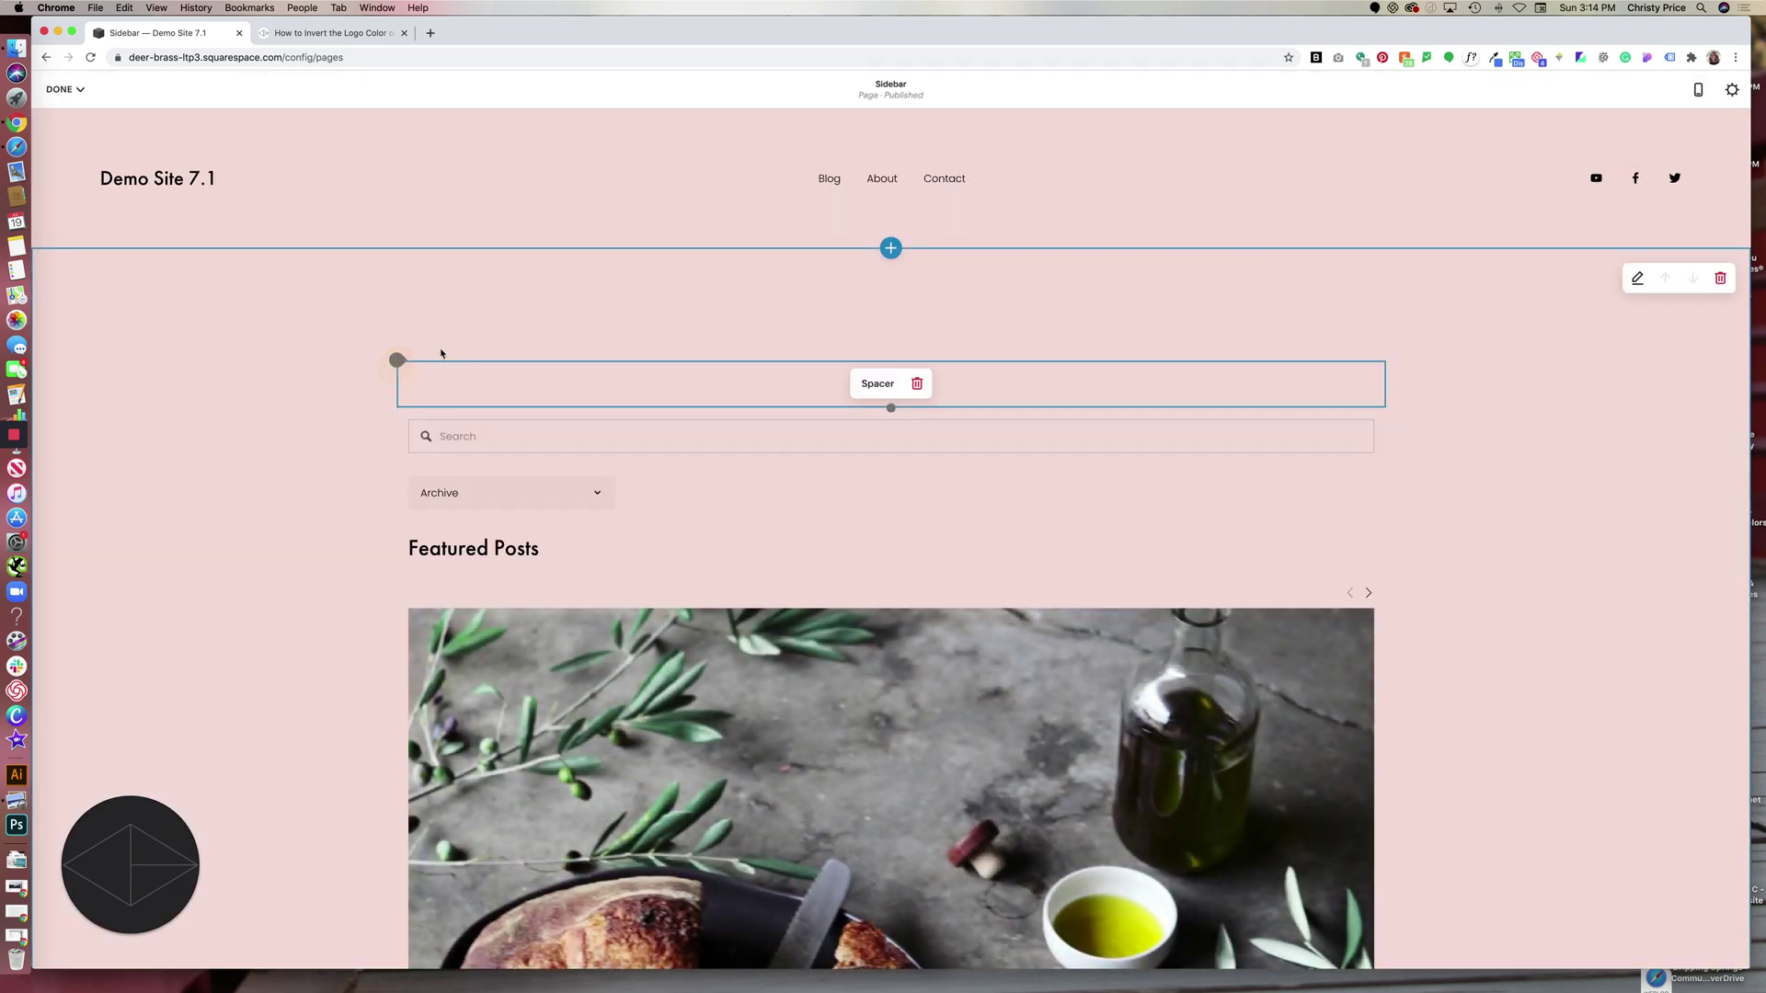
click(397, 361)
click(438, 291)
click(398, 365)
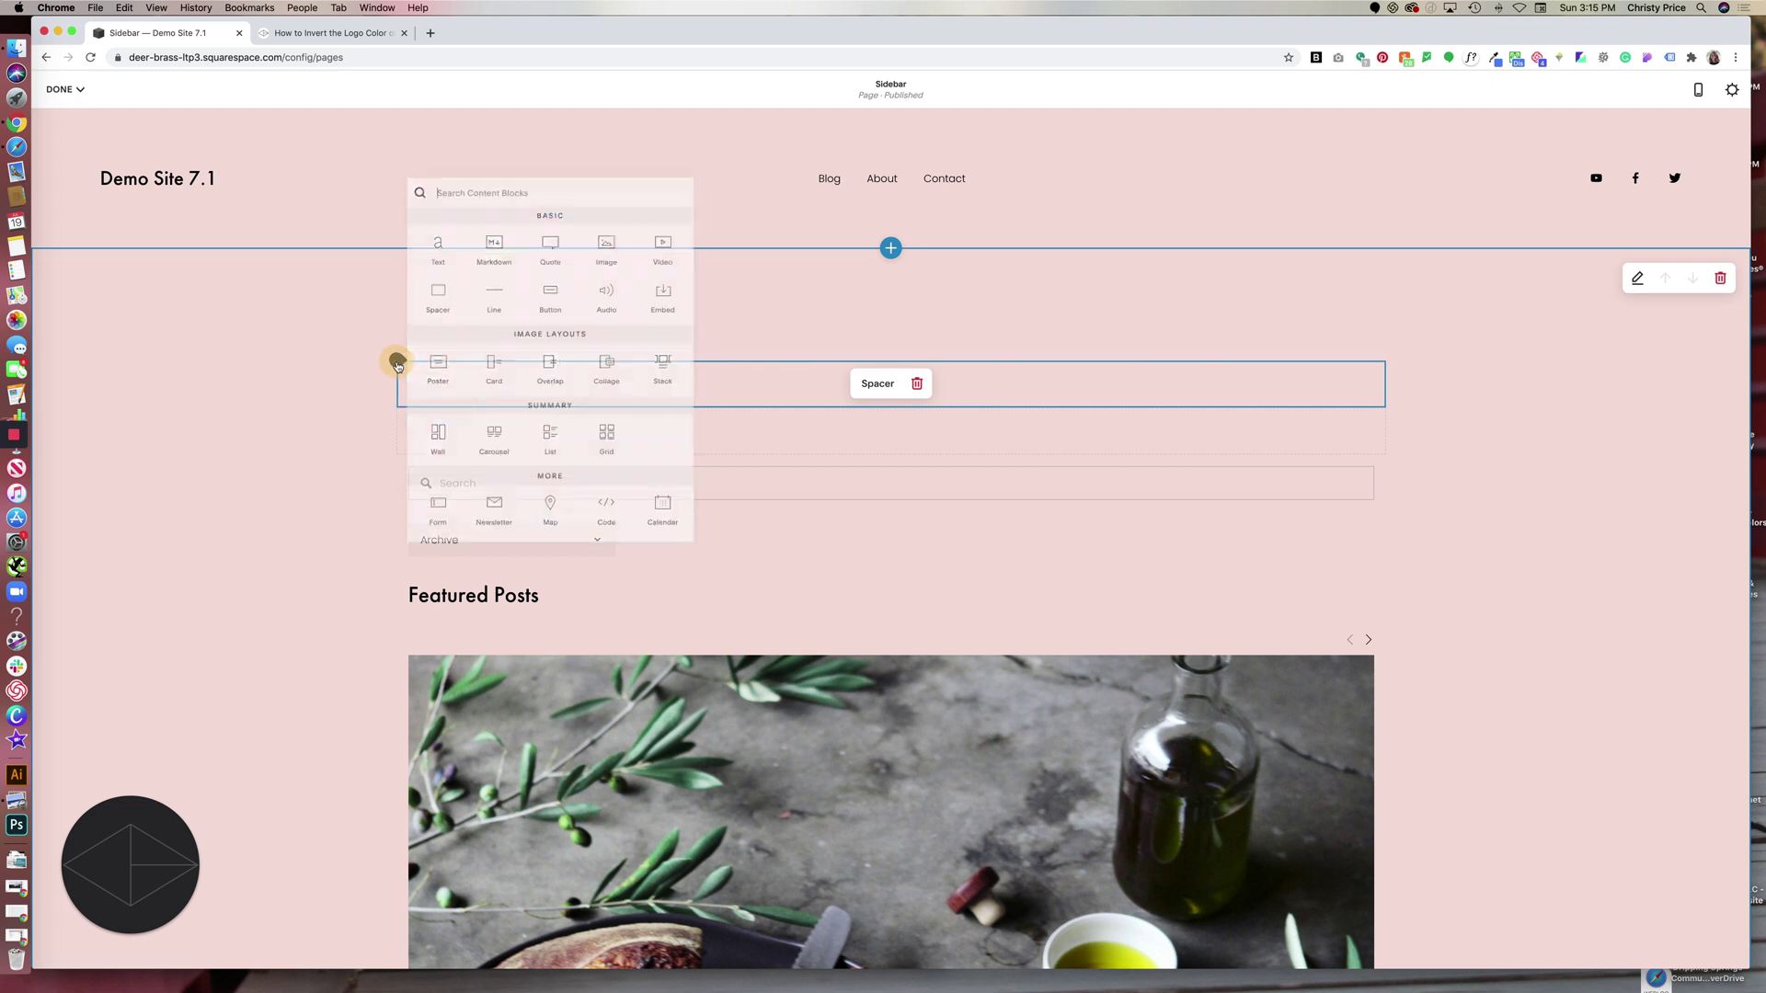
click(438, 291)
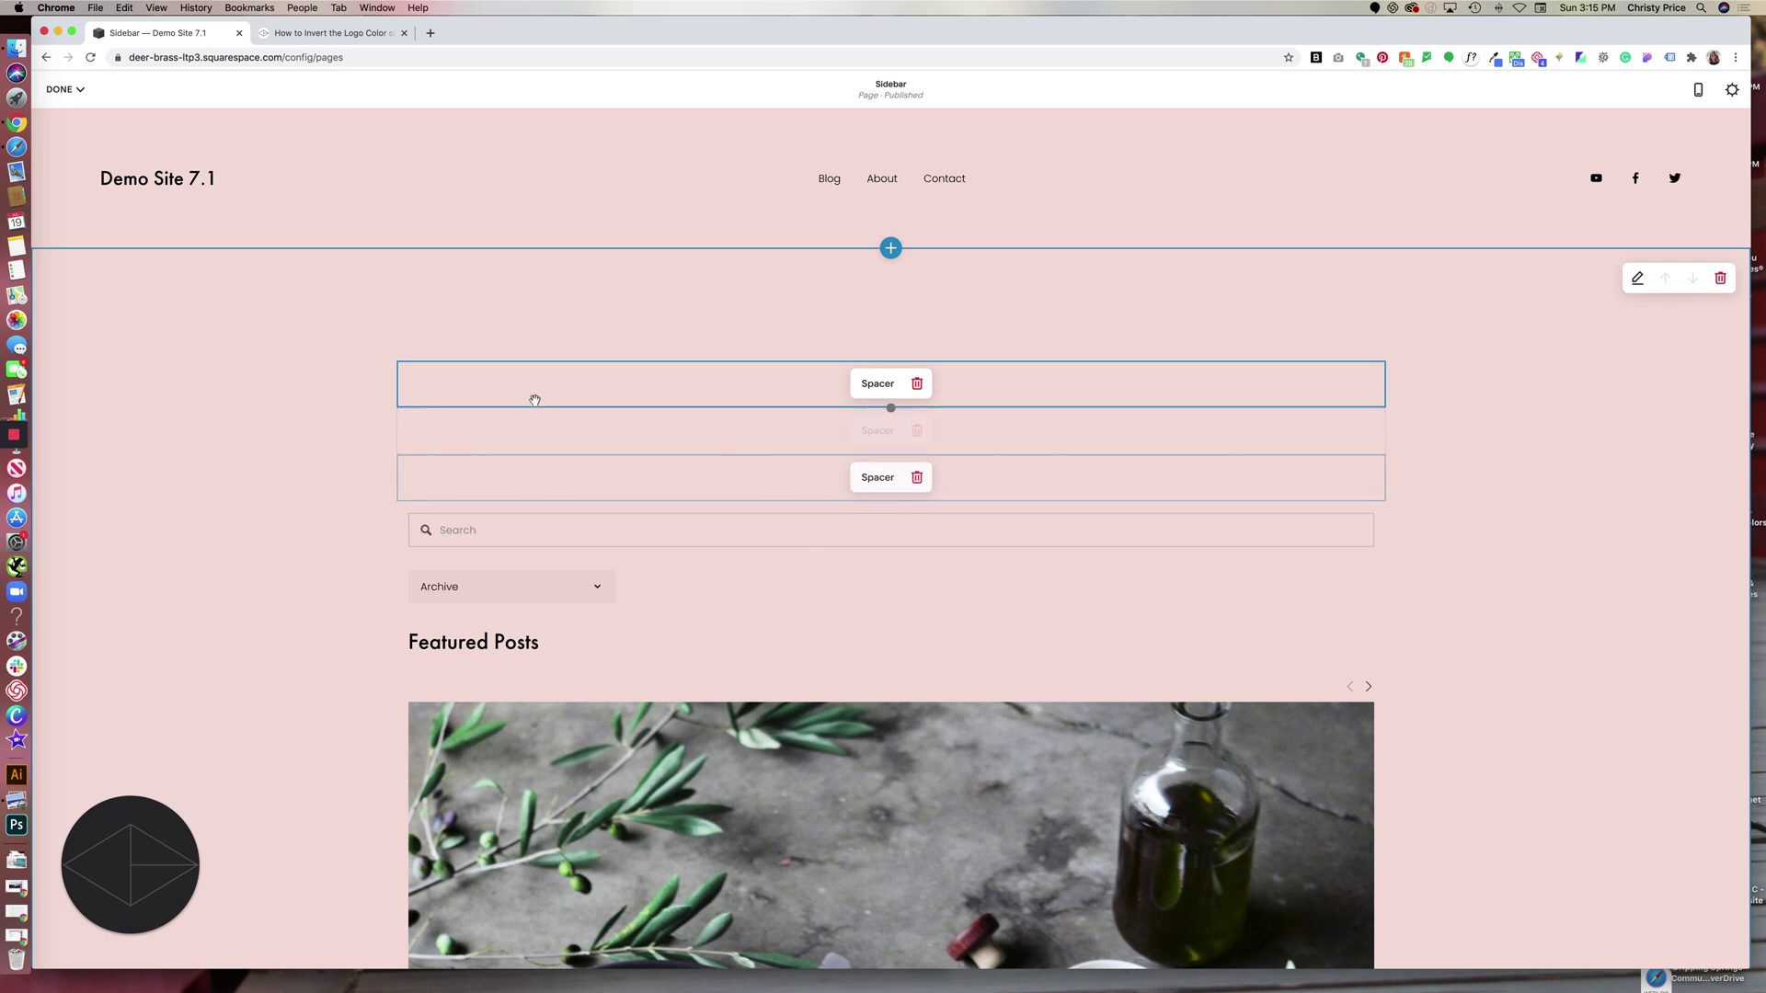
- Save the Sidebar page changes with Done > Save and open the Blog post list
click(61, 89)
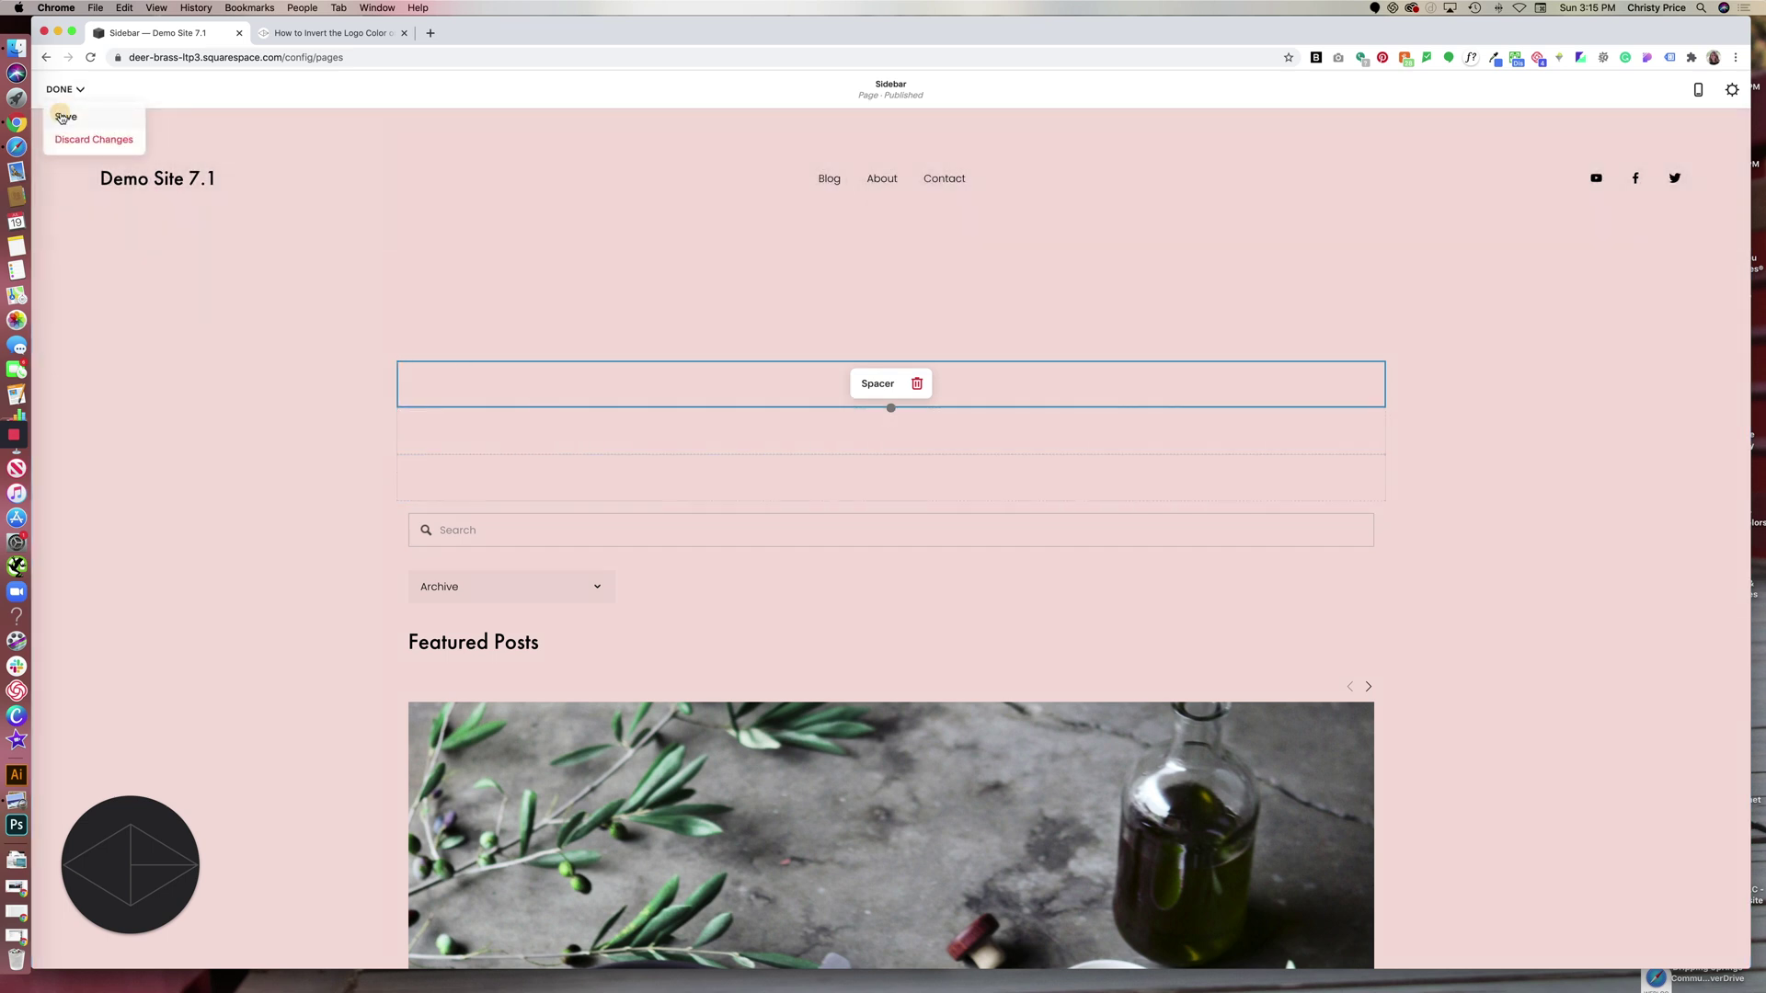
click(61, 116)
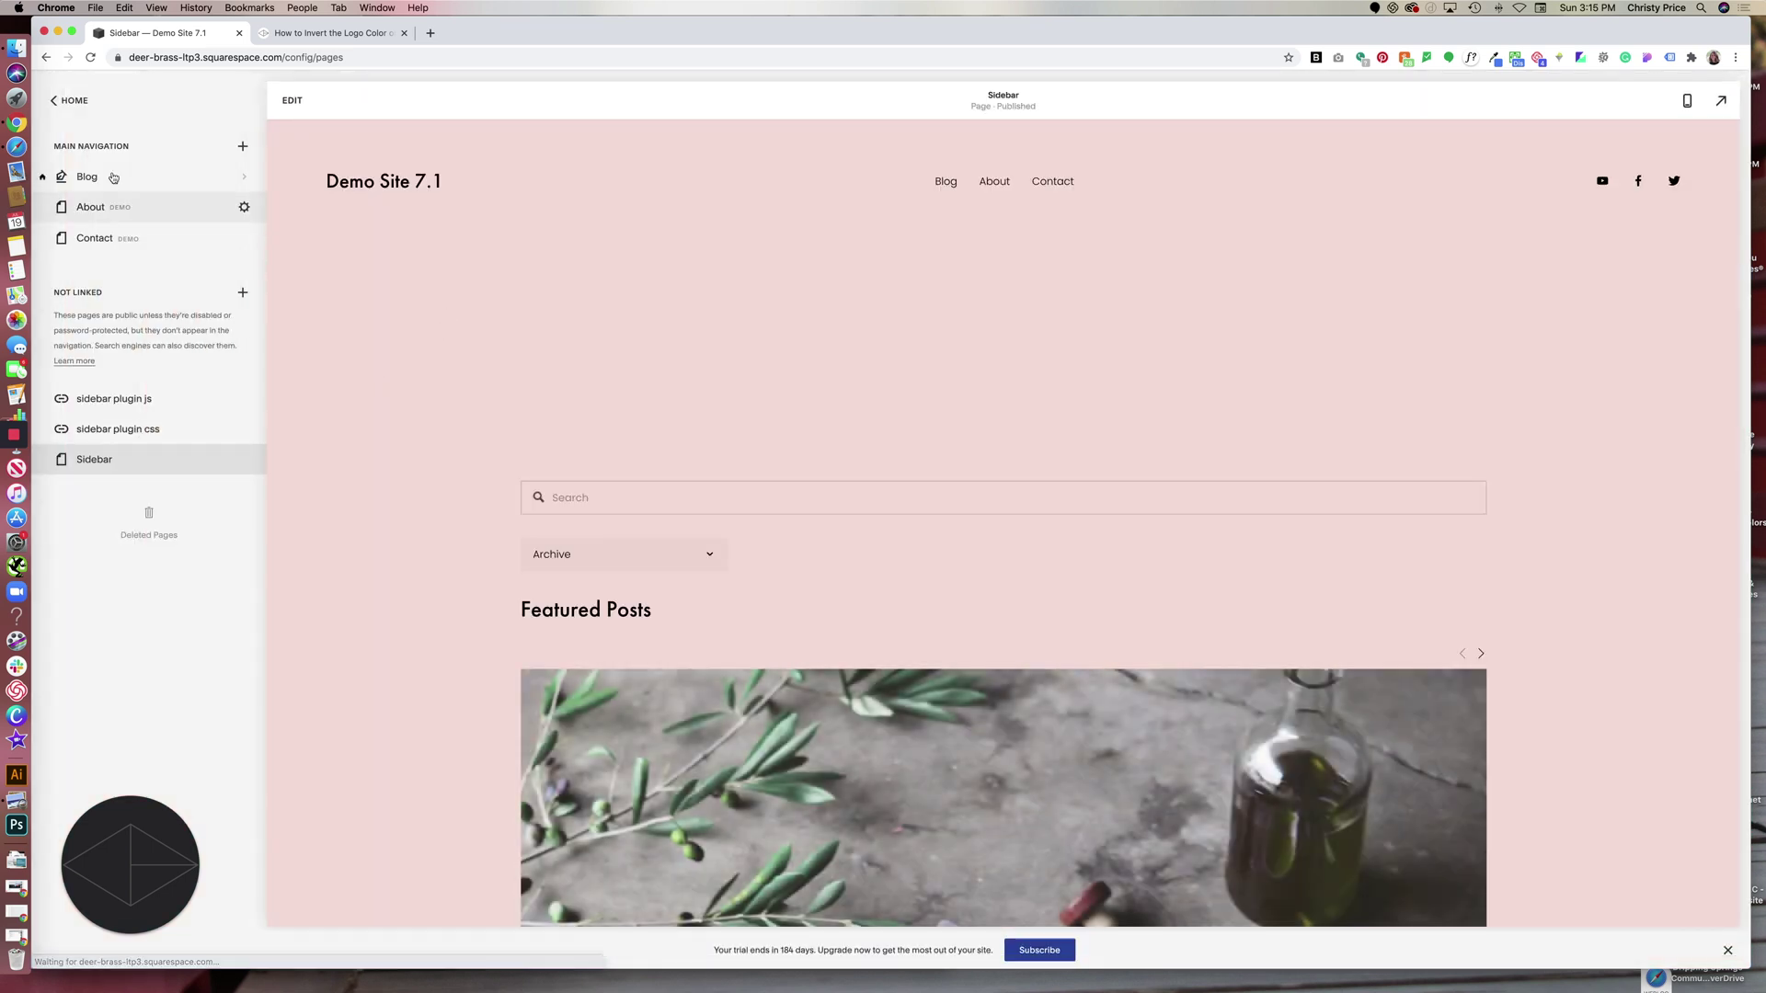
click(87, 177)
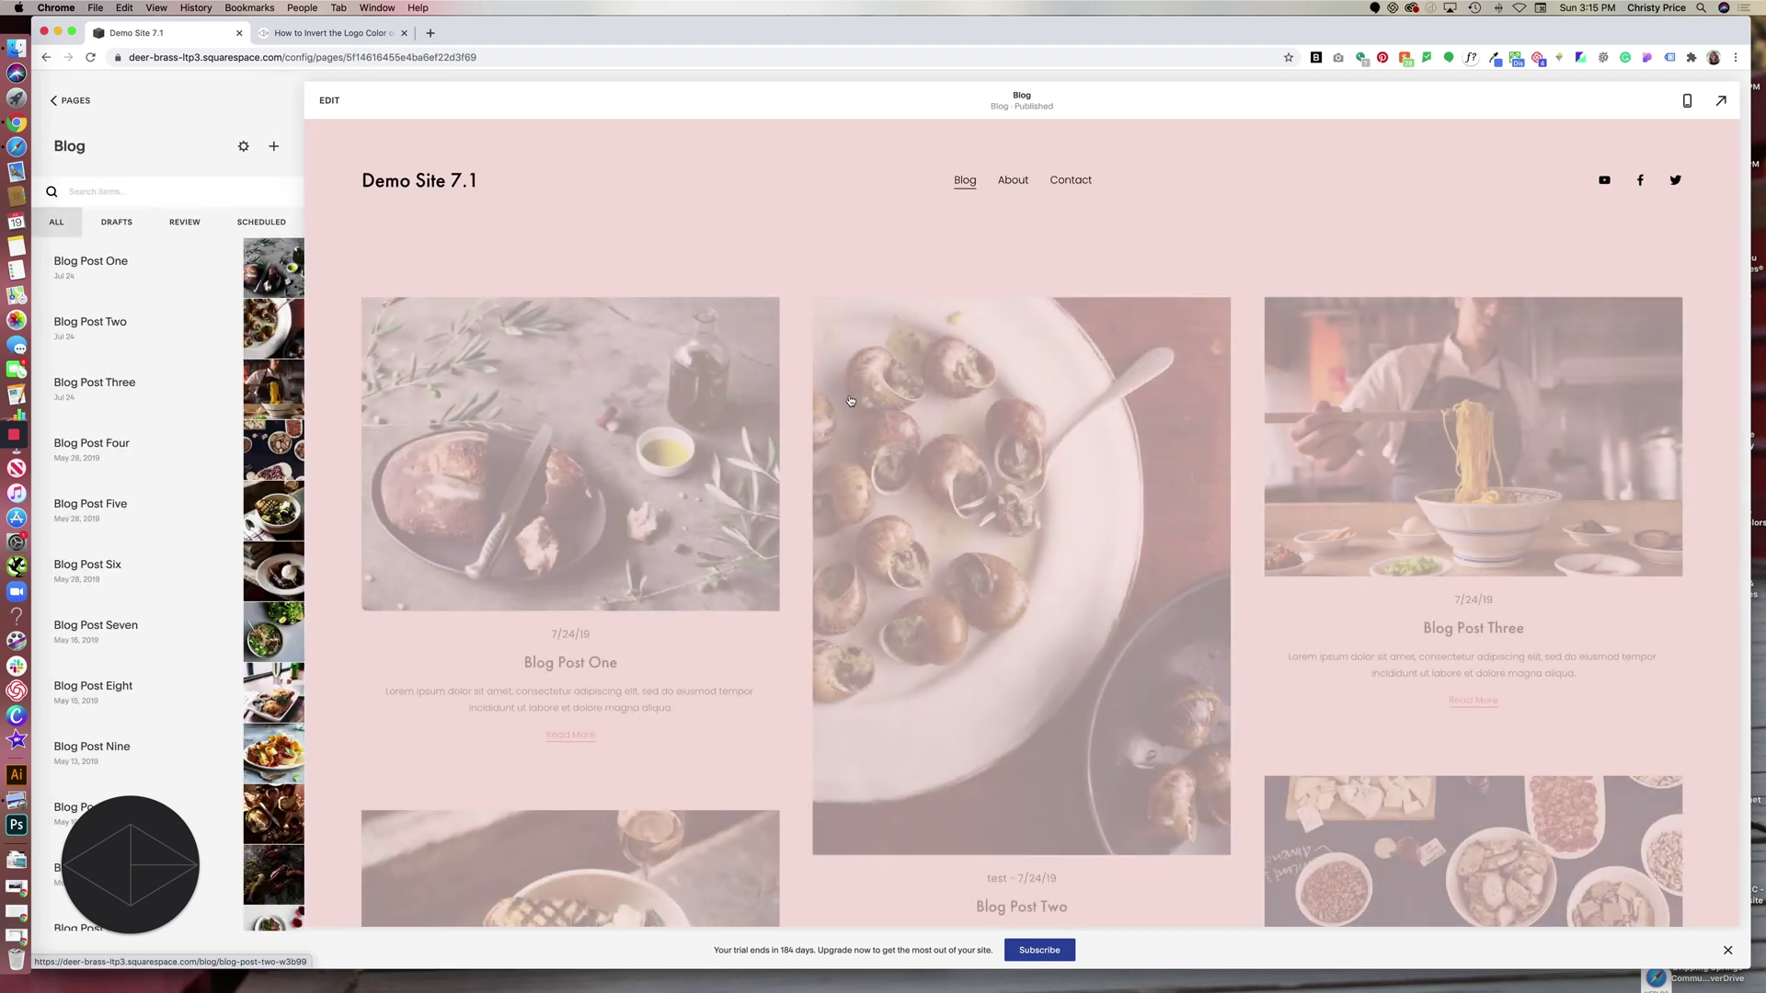
- Preview Blog Post Two and check that the sidebar now starts level with its main image
click(947, 395)
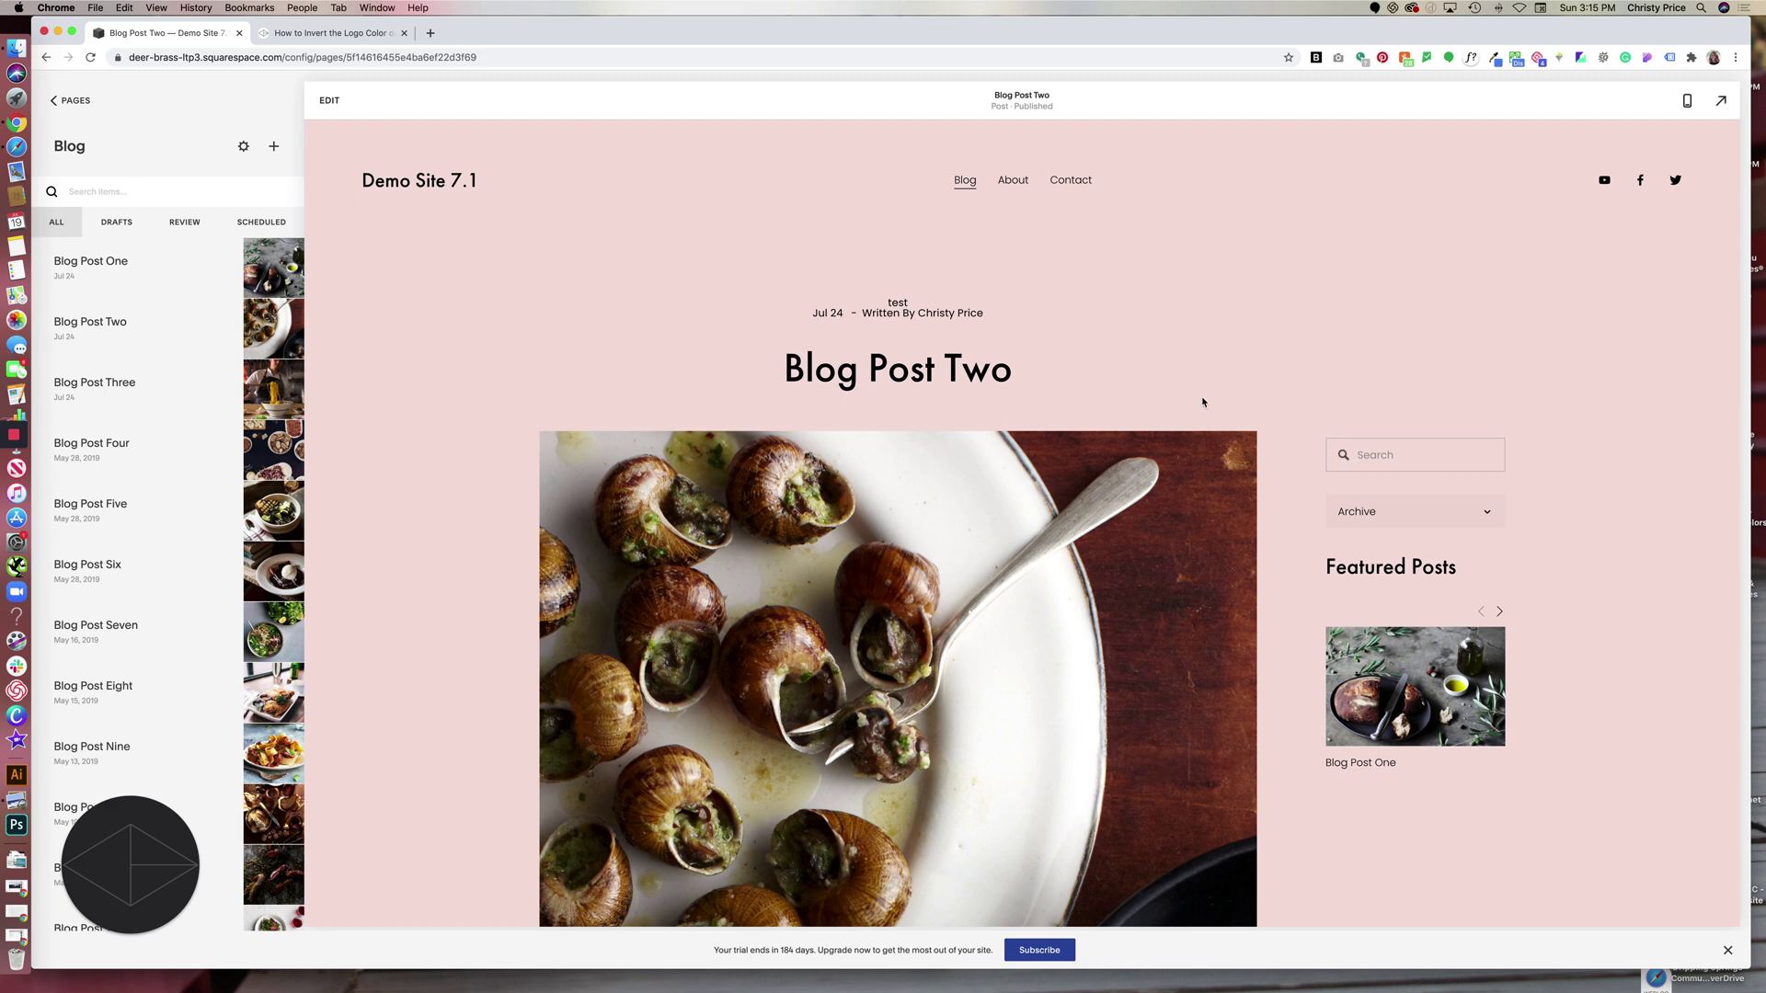
scroll(1202, 402, down, 6)
scroll(1214, 460, up, 6)
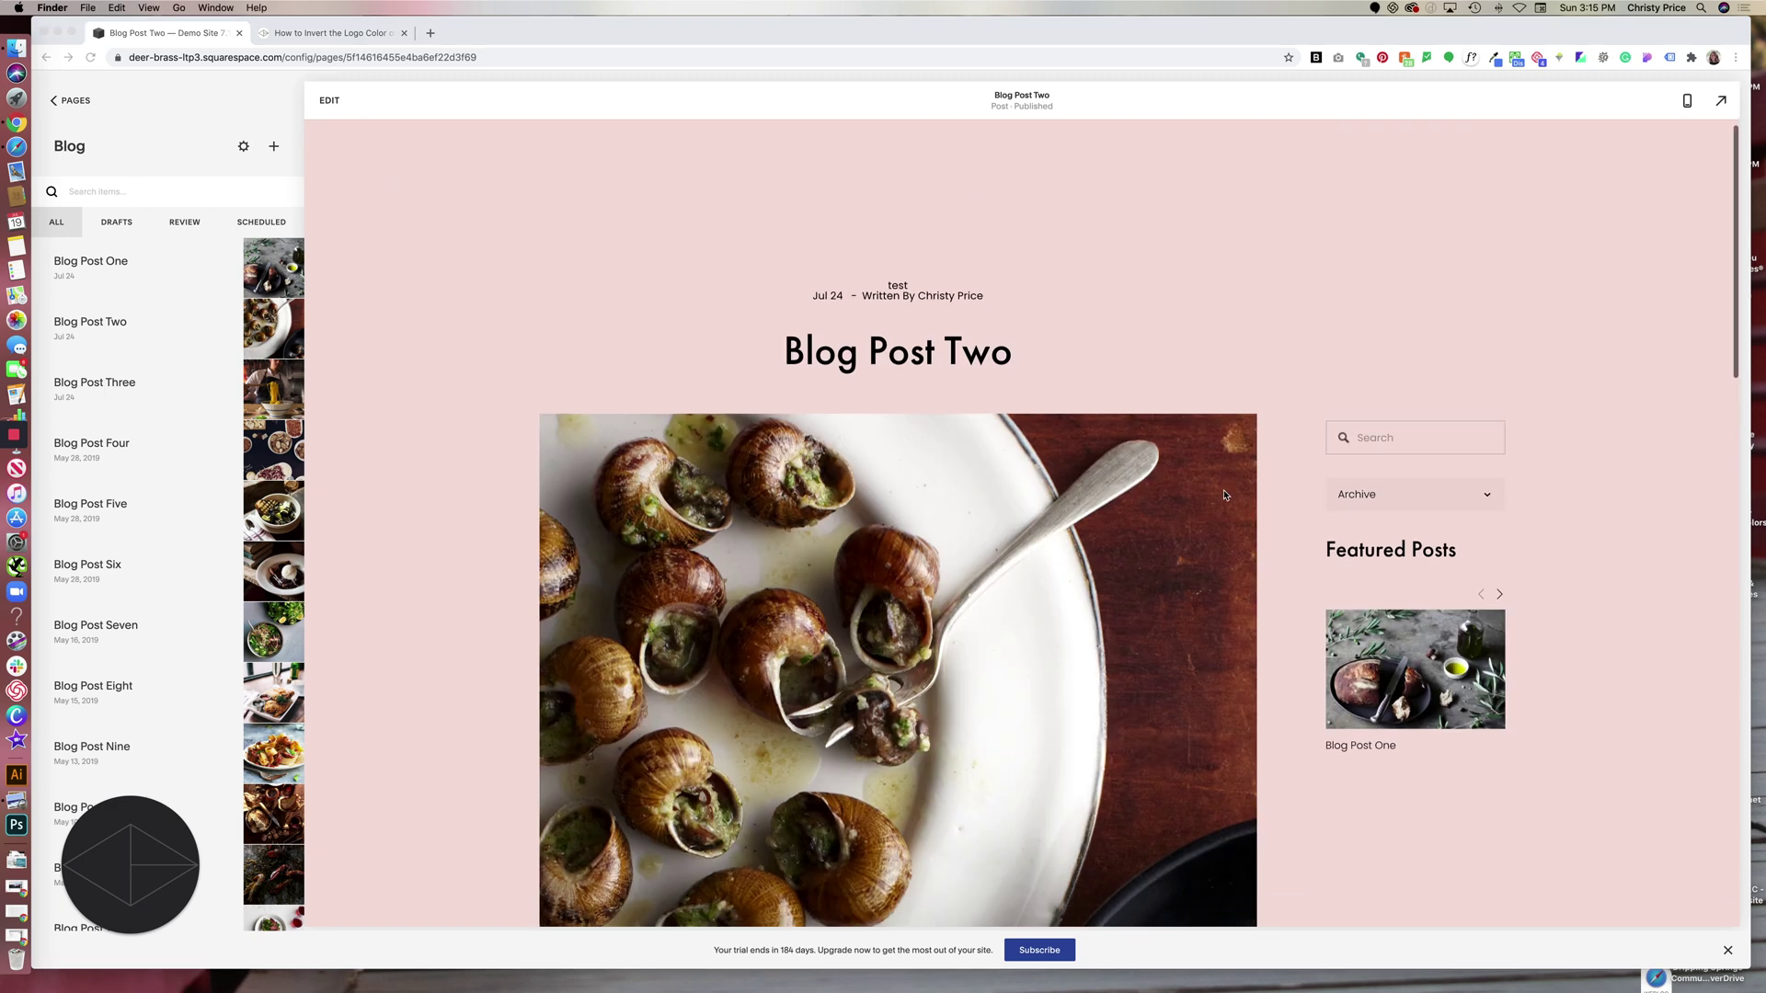
scroll(1224, 495, up, 1)
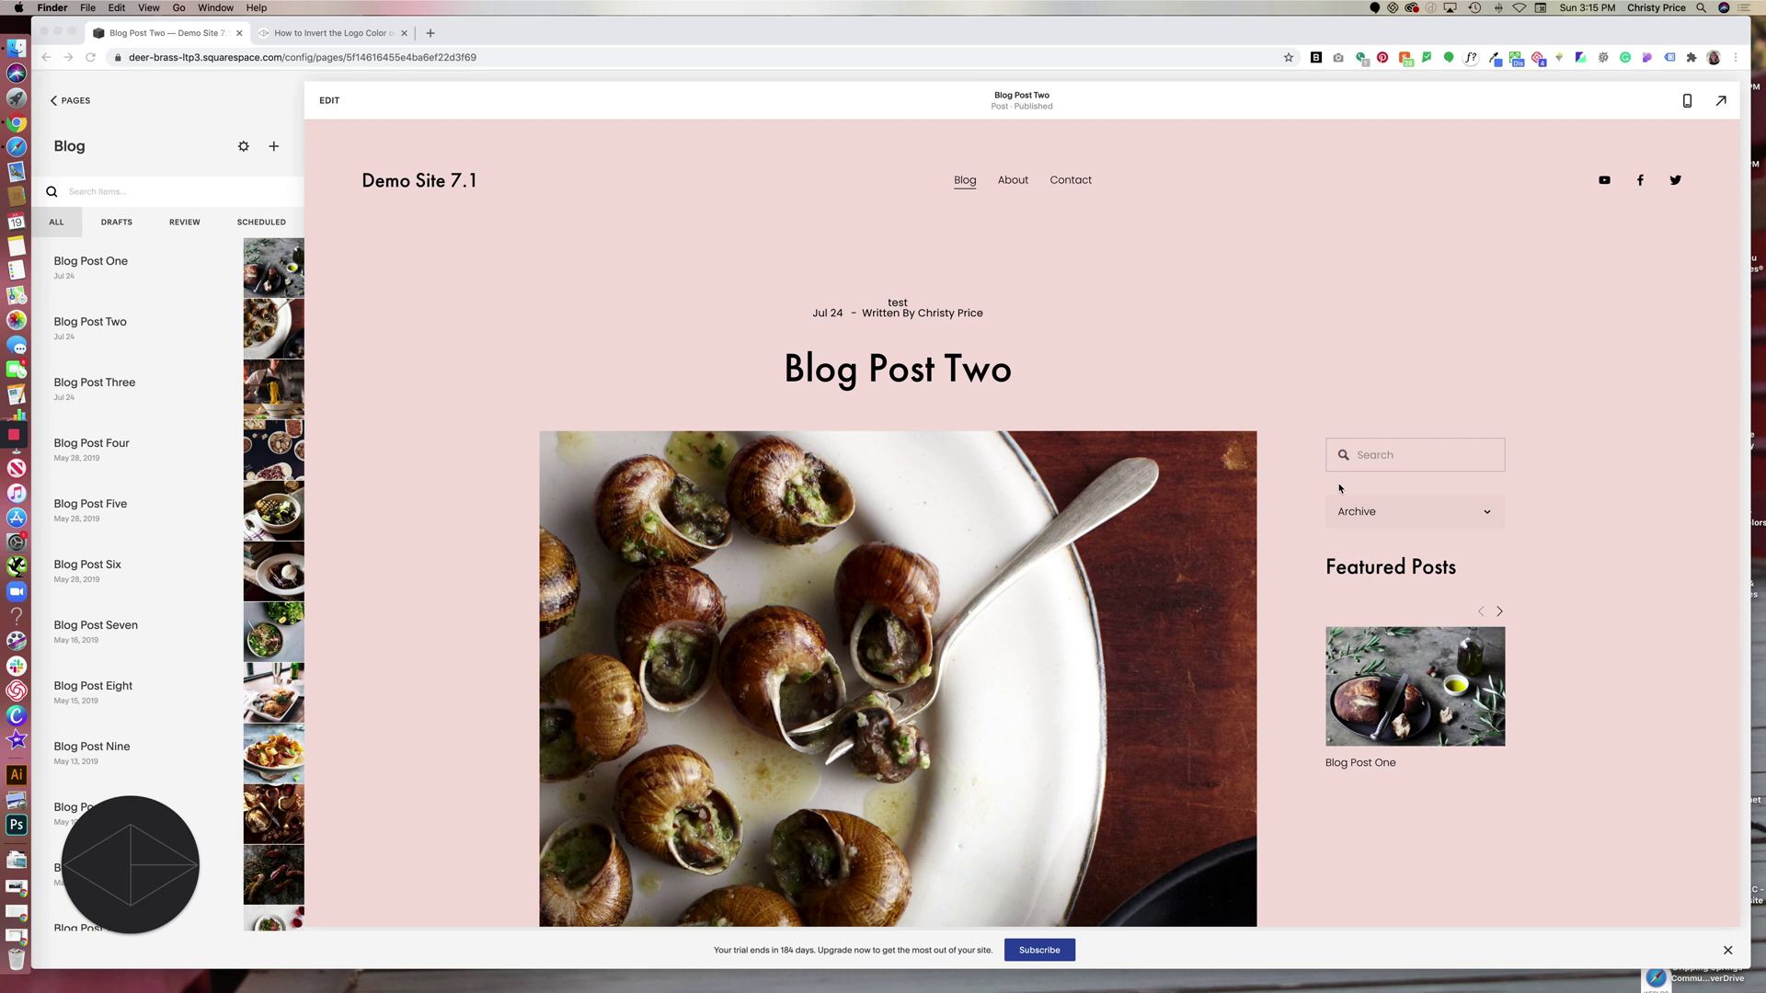
click(16, 47)
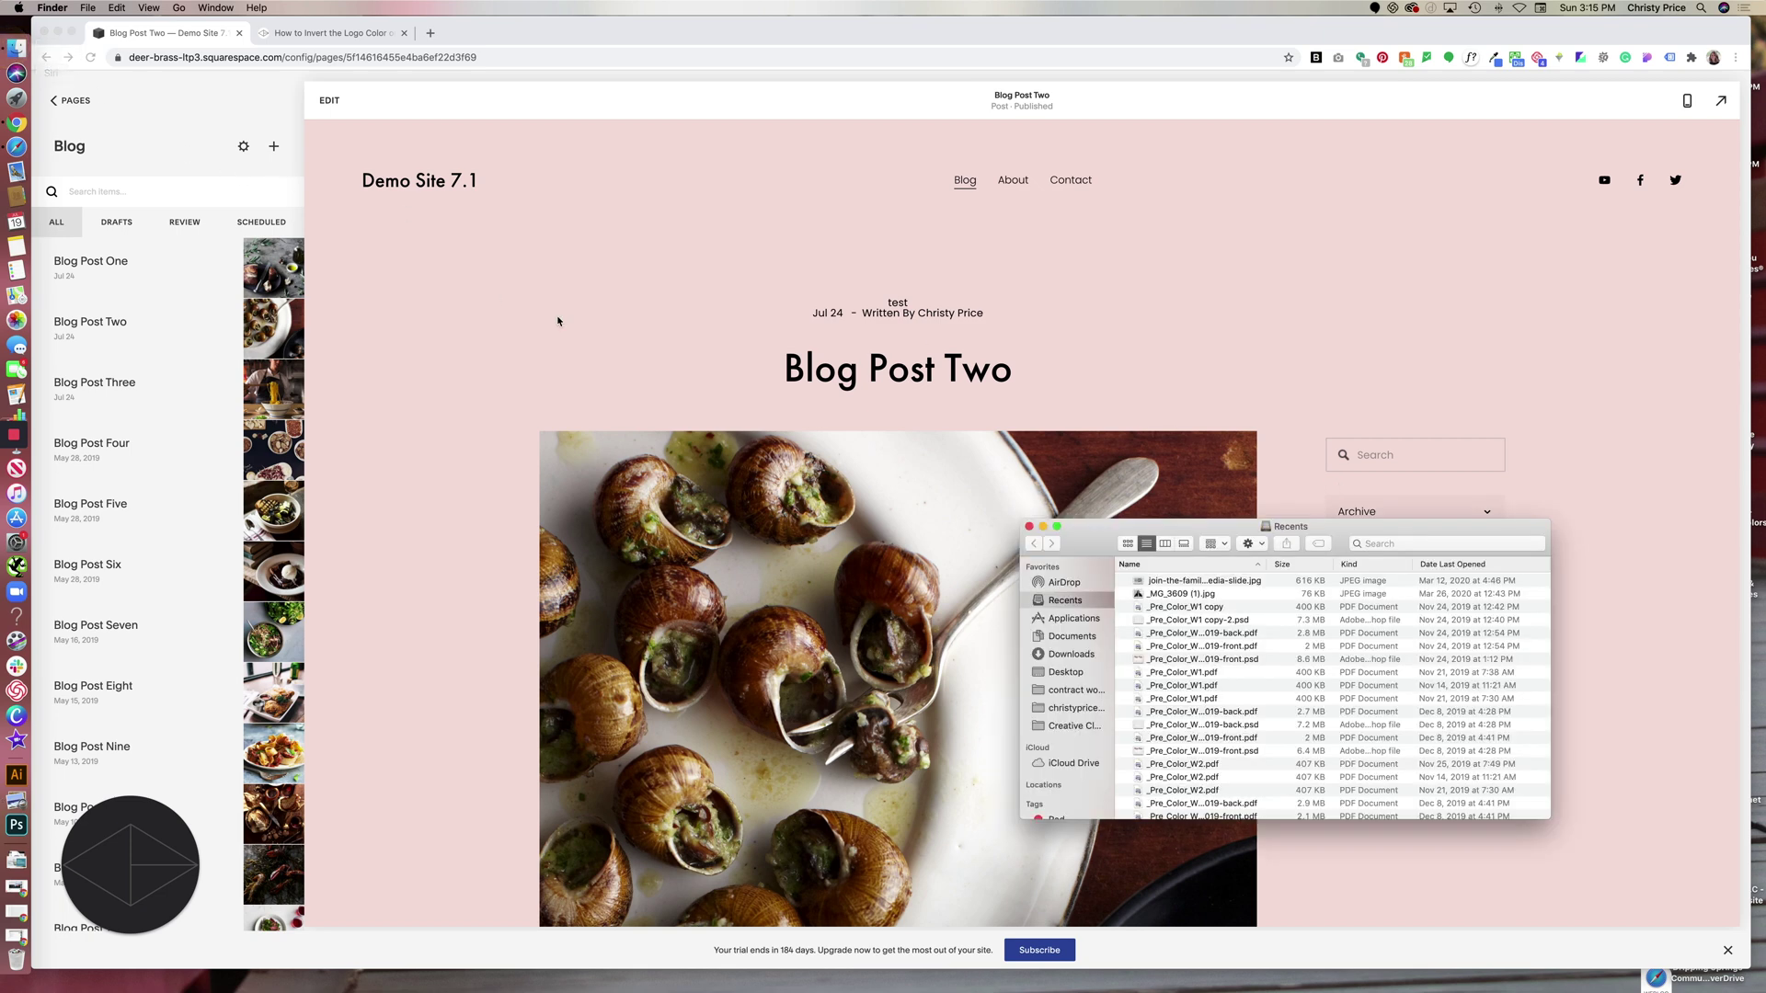
- Open instructions2.png from the Desktop in Preview, close Finder, and return to Squarespace
click(1065, 672)
double_click(1165, 594)
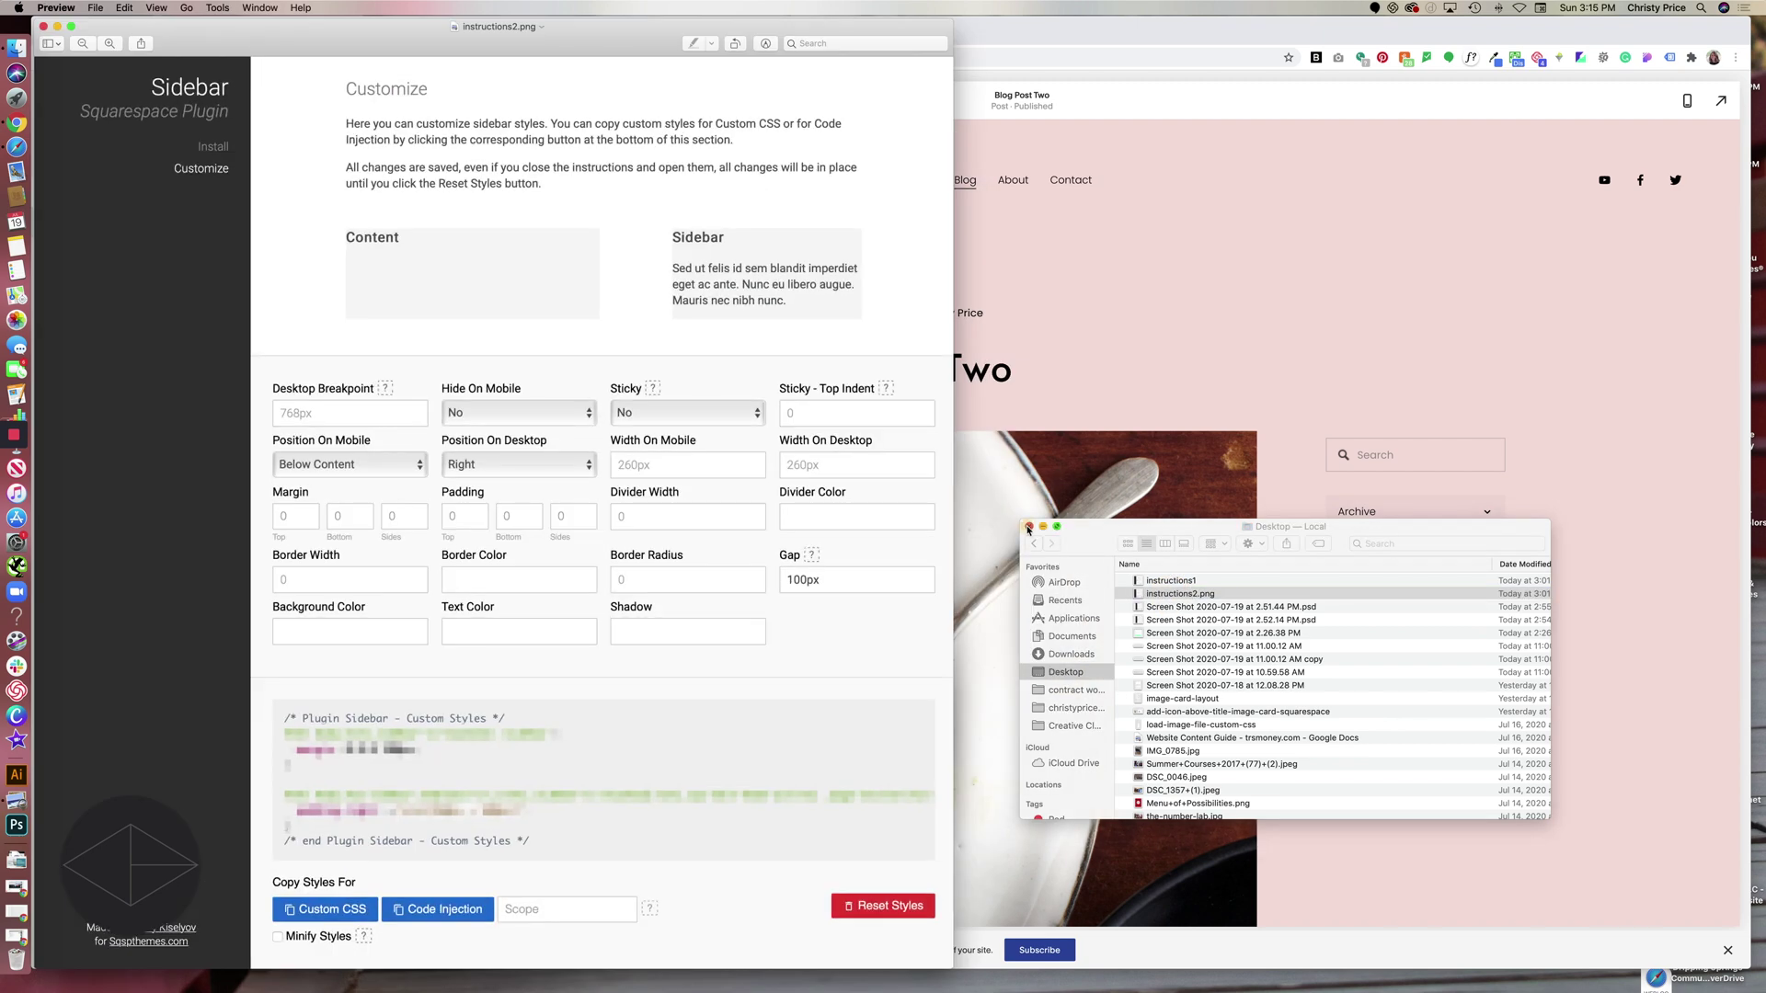
click(1029, 528)
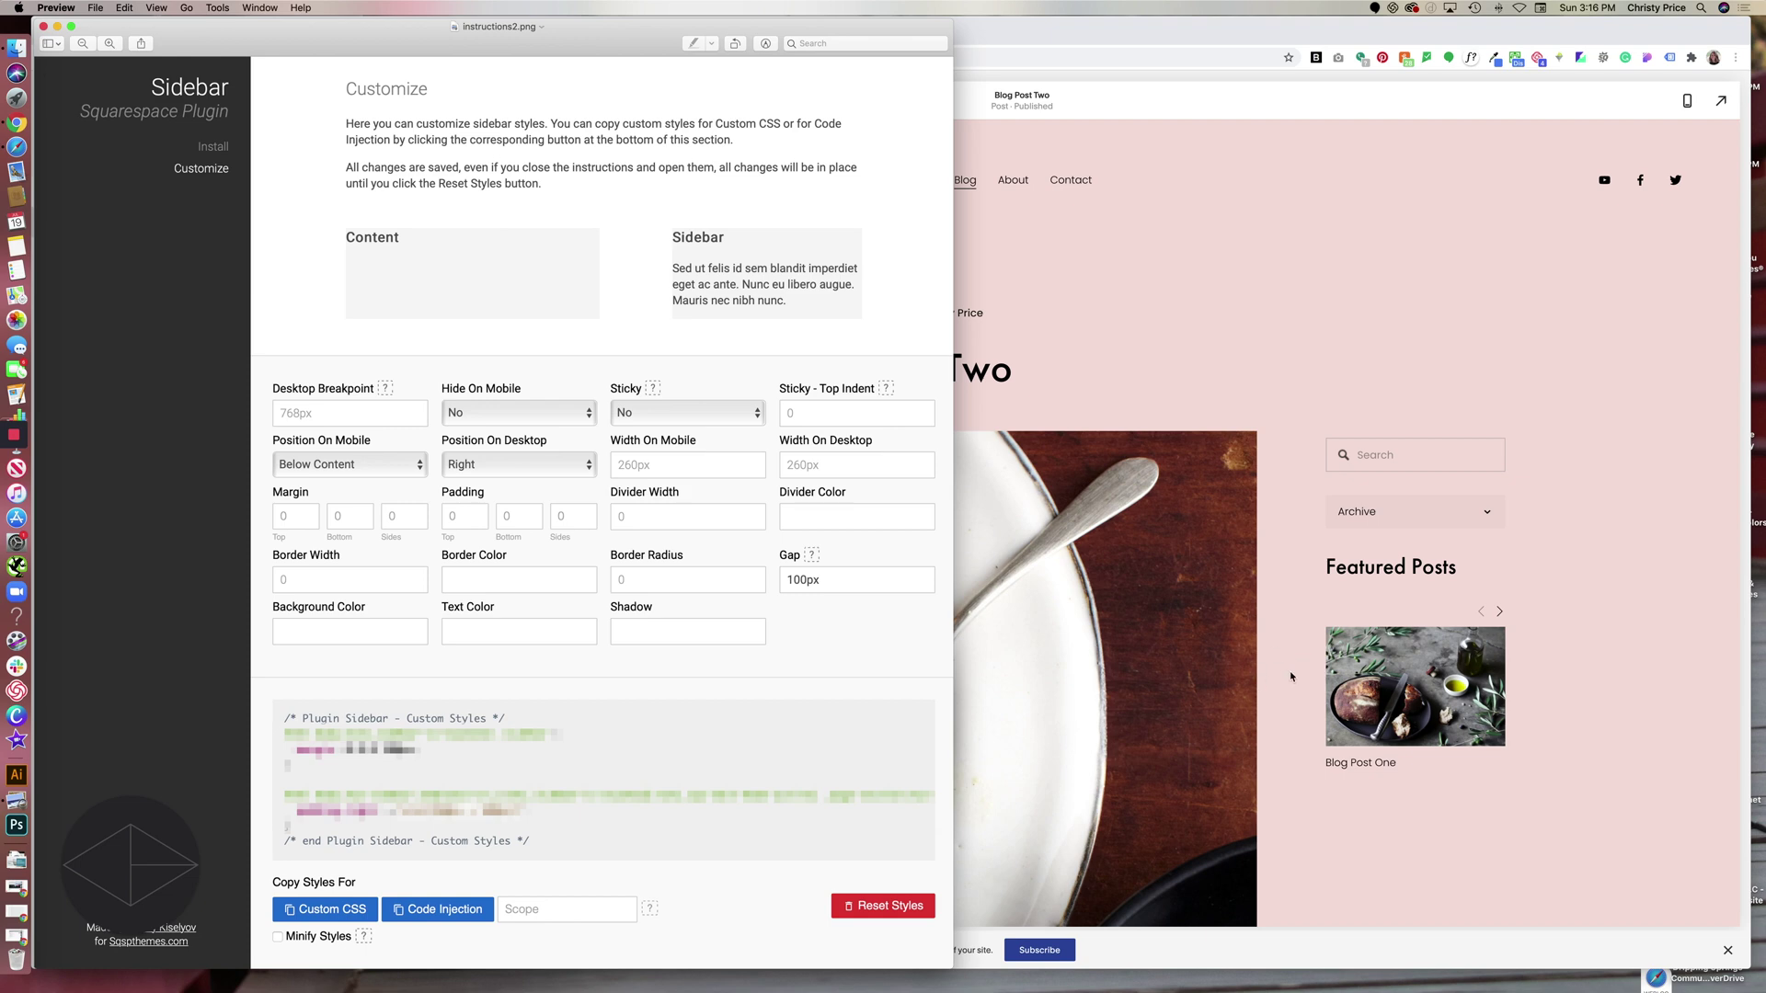
click(1147, 702)
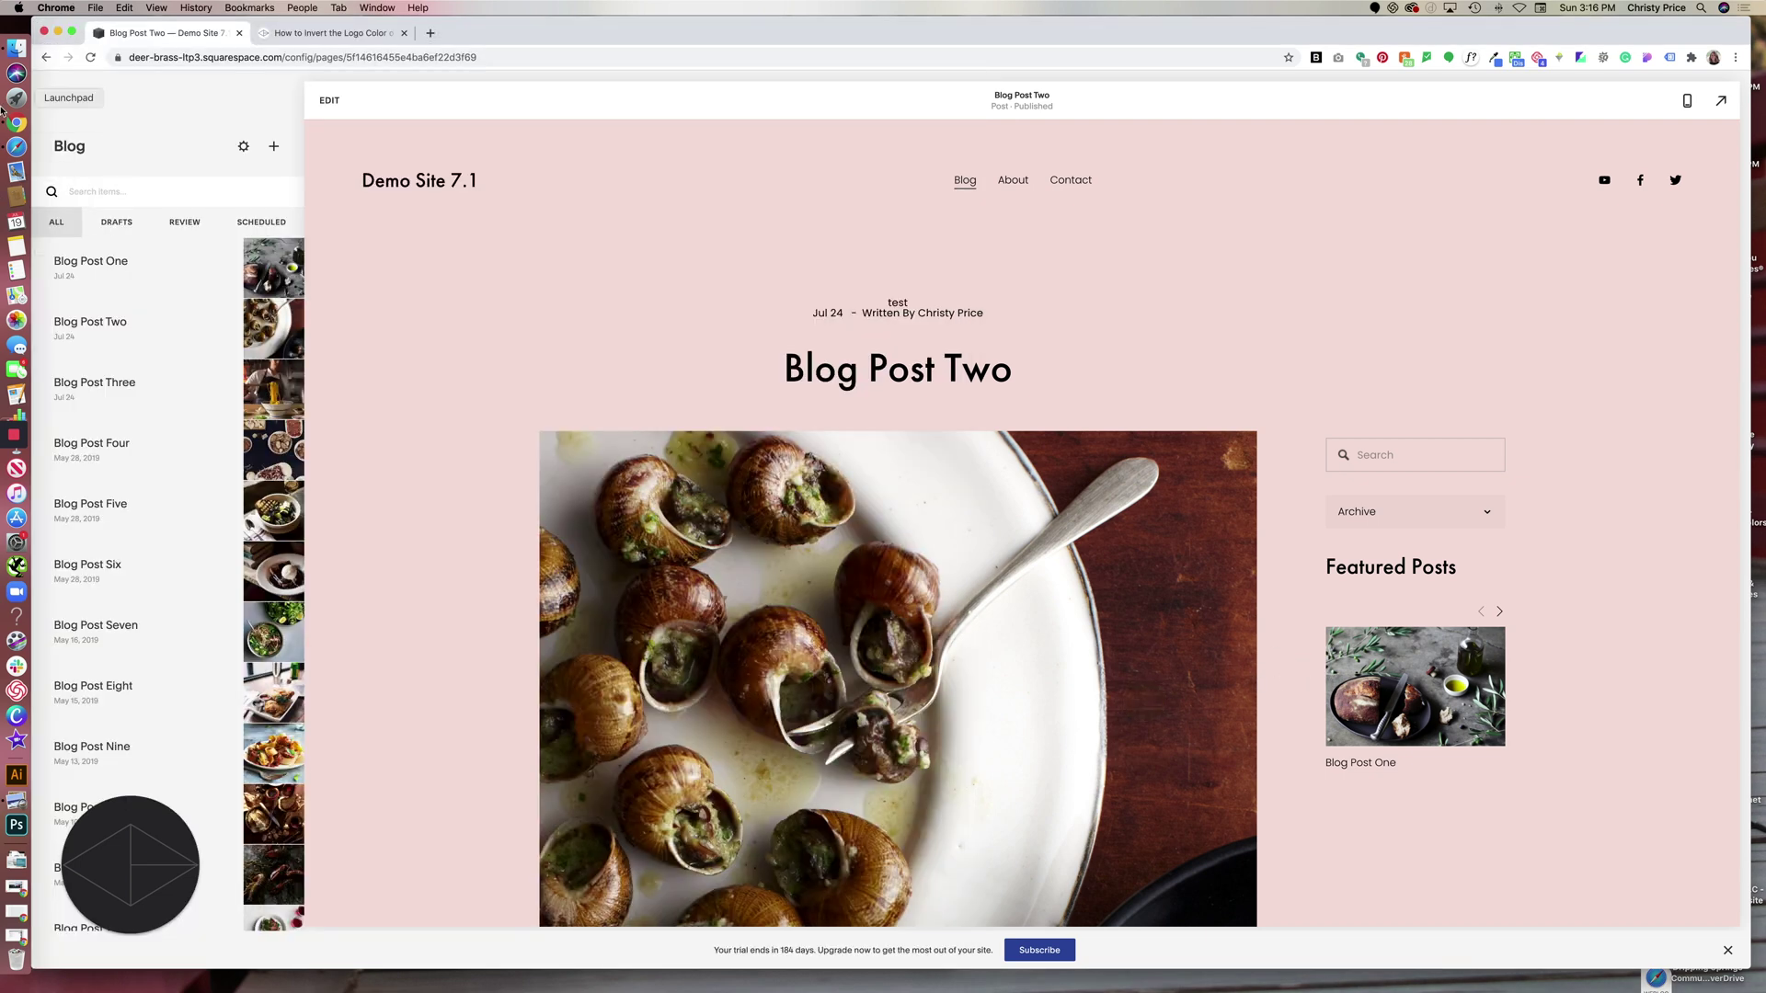
- Go back from the Blog list to the main menu and open Design > Custom CSS
click(73, 110)
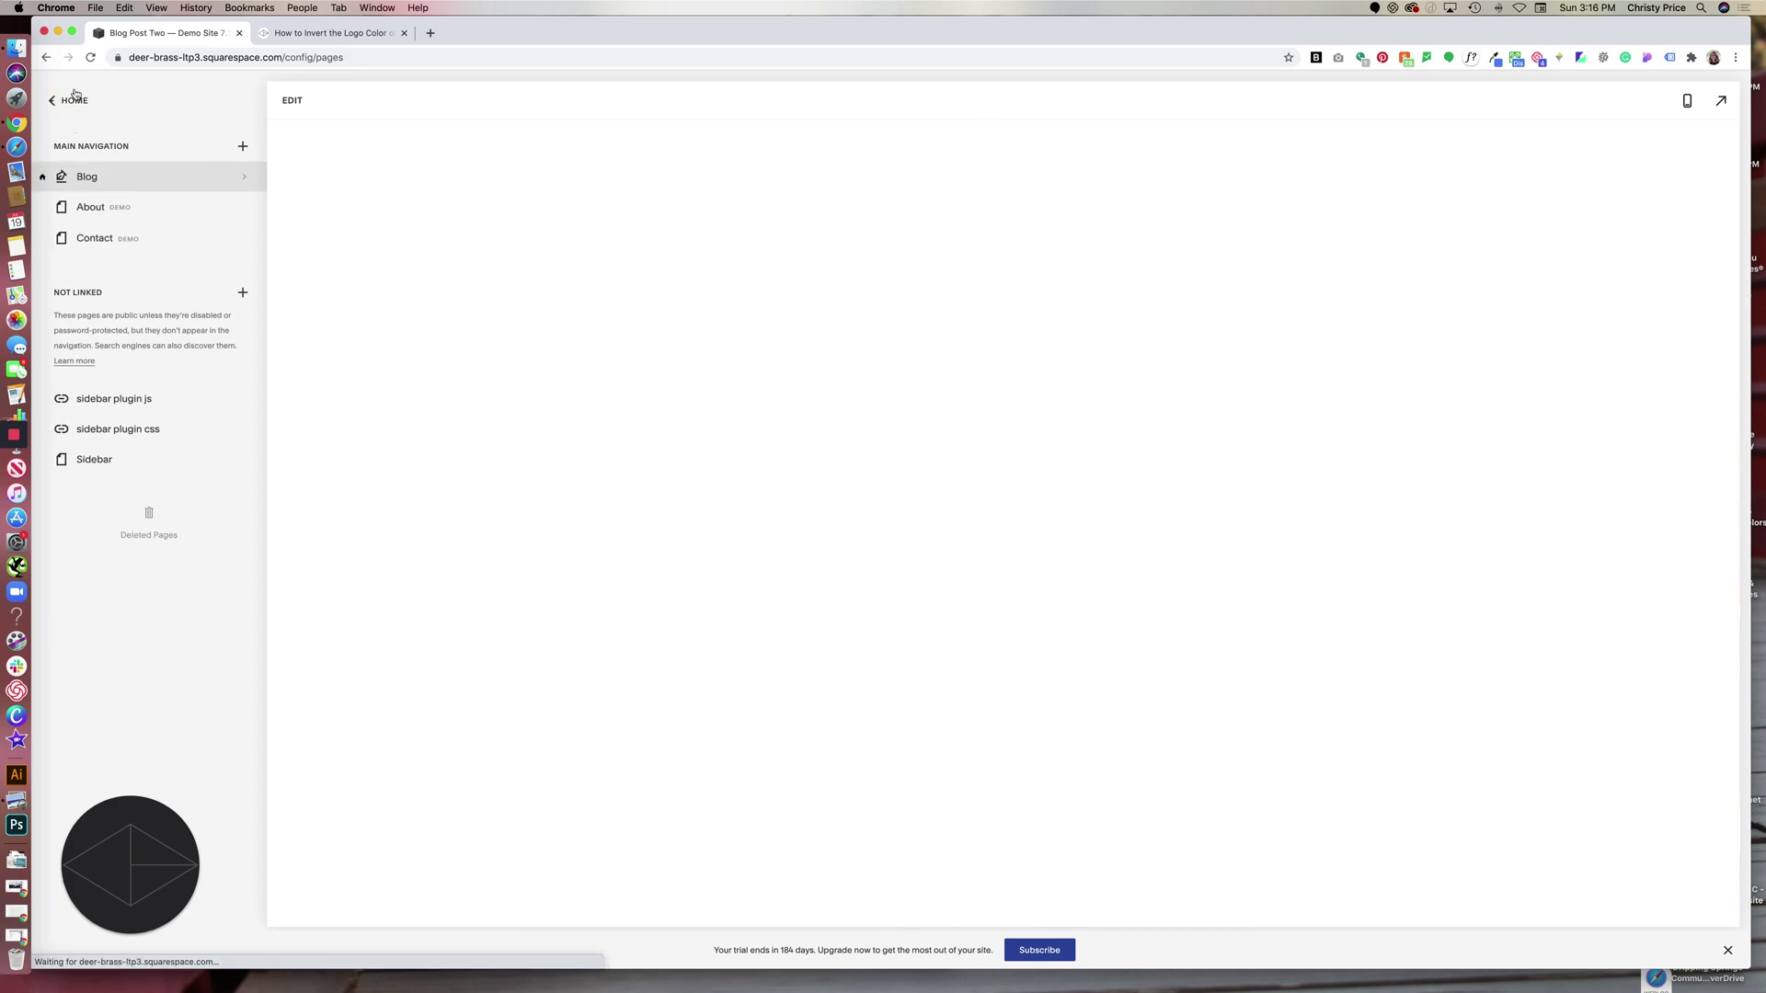
click(72, 102)
click(96, 213)
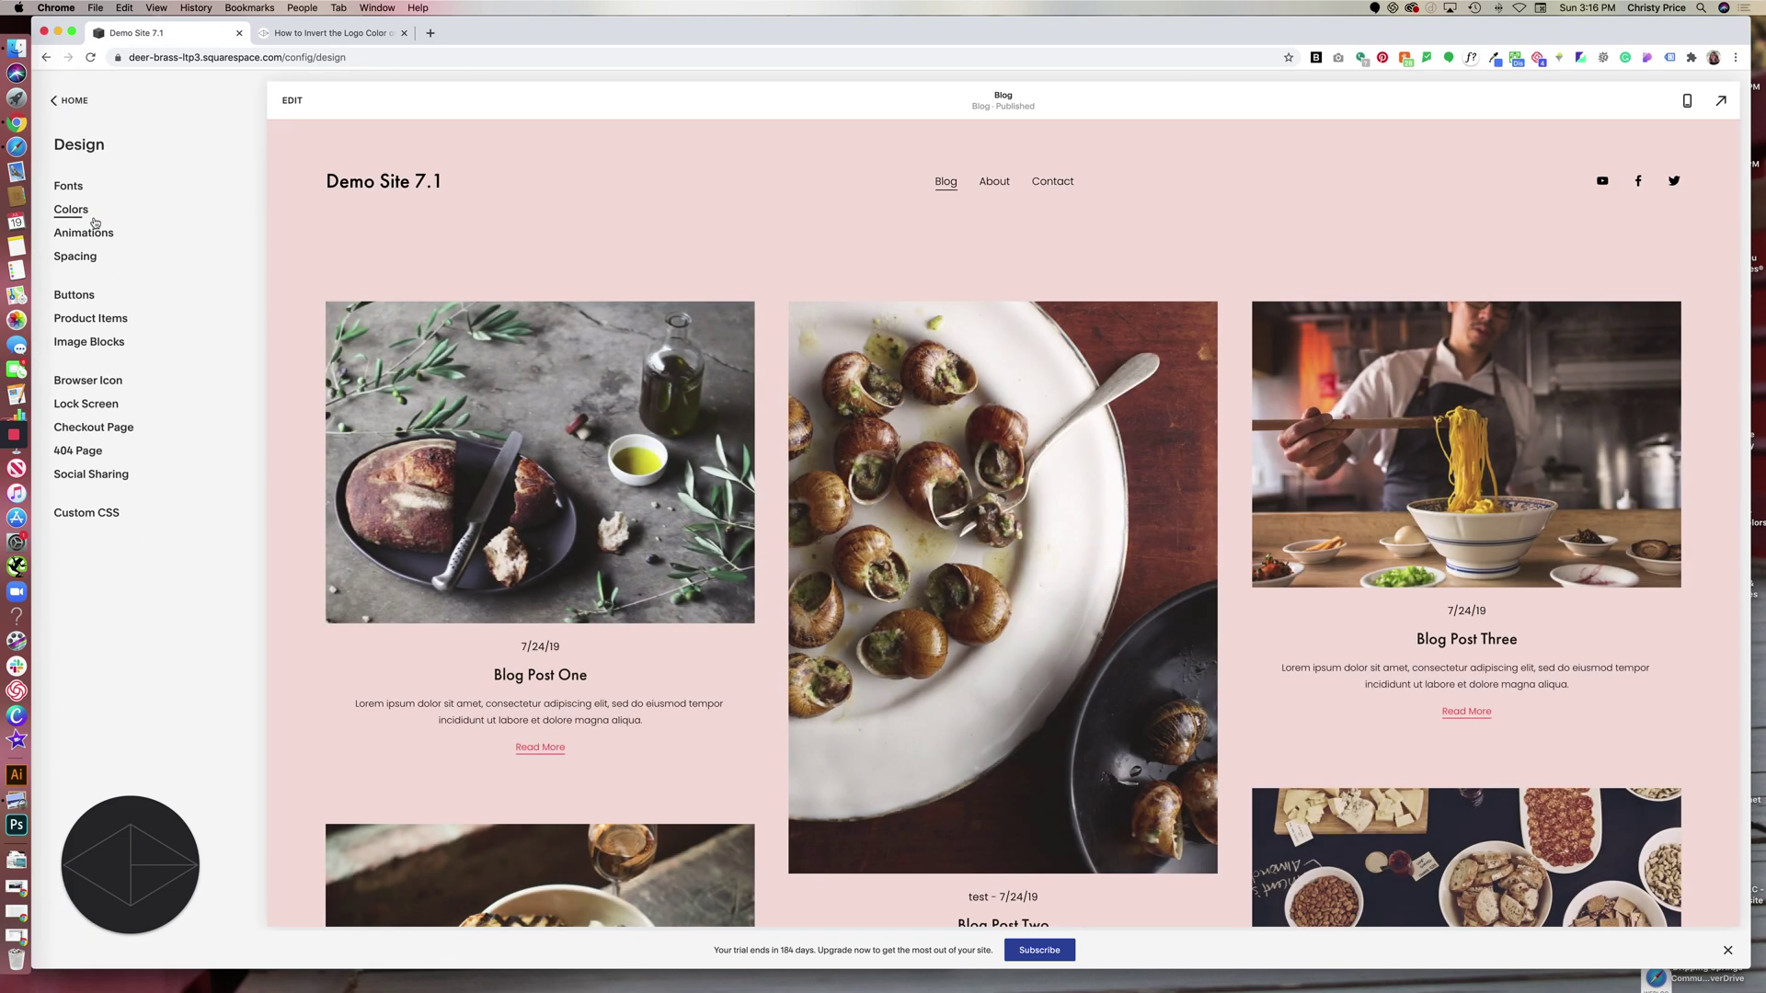
click(94, 516)
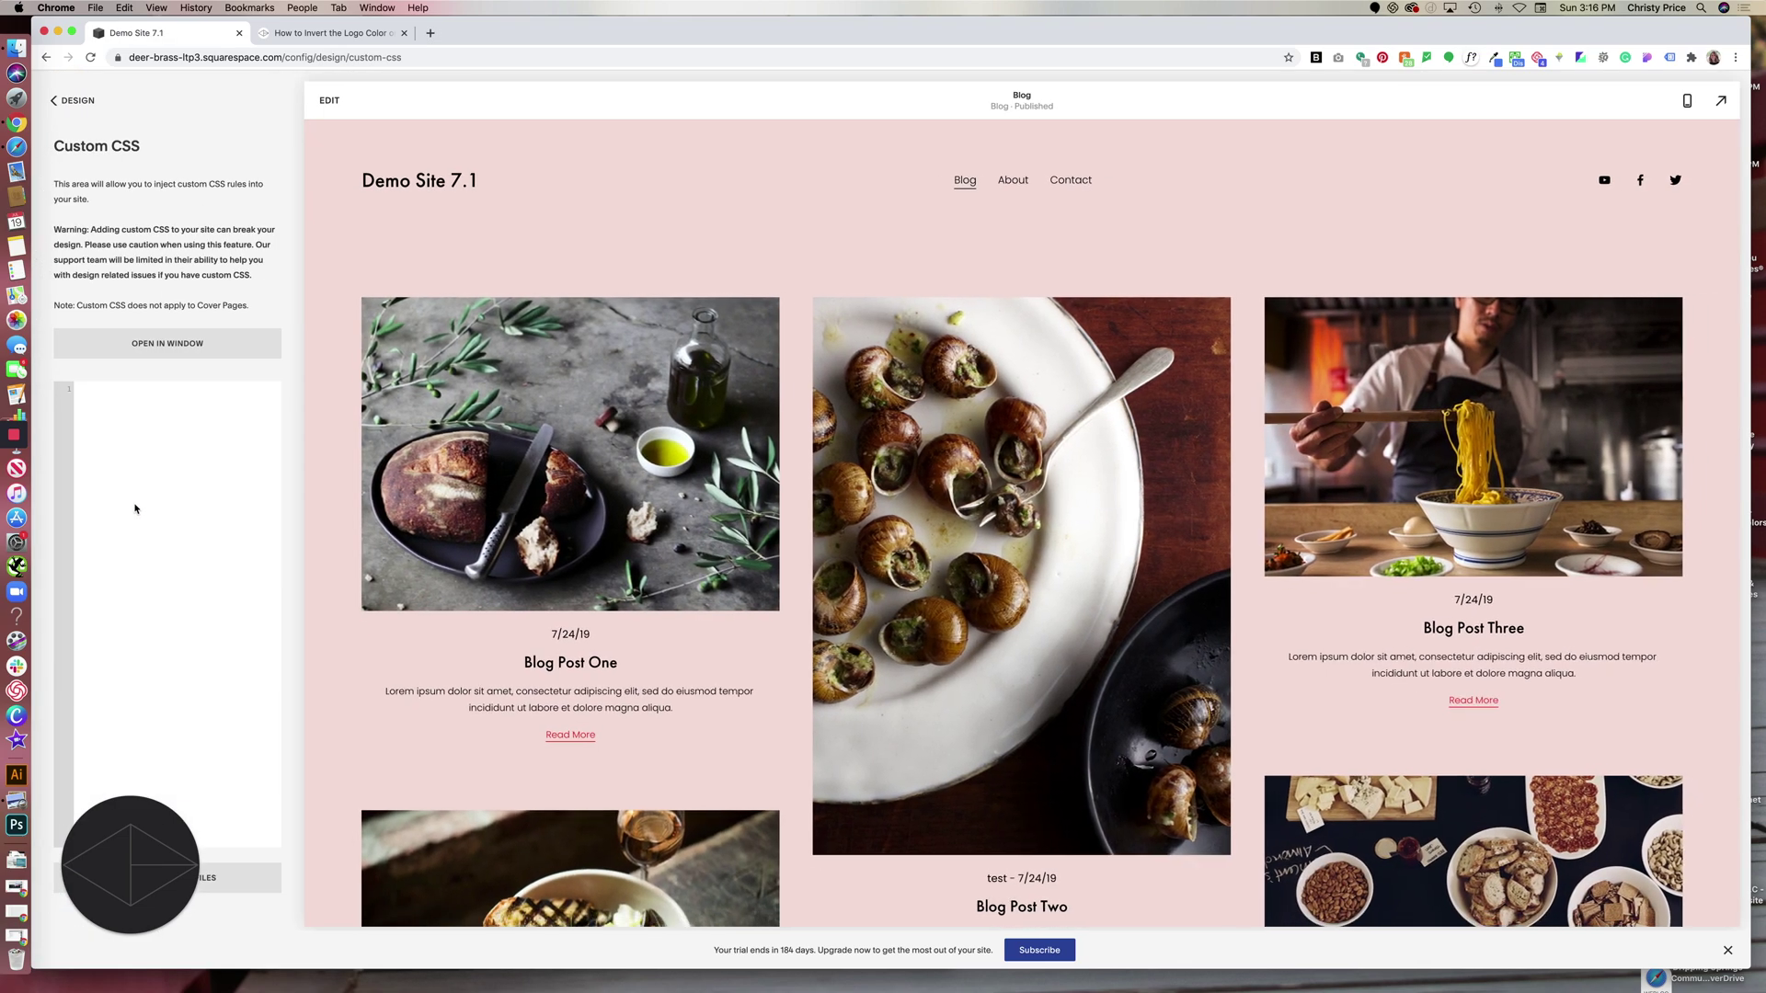